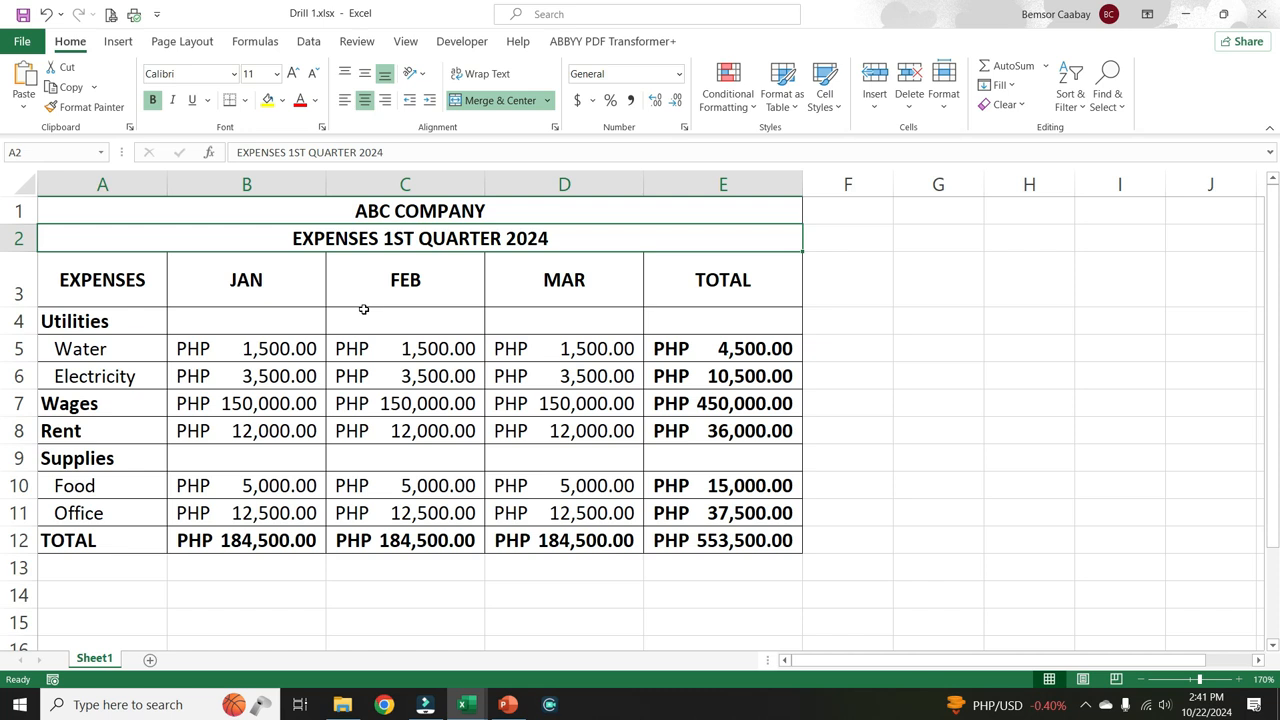
Step: Examine which columns and rows the finished ABC COMPANY expense table occupies, from column A to E and row 1 to 12
{"action": "left_click", "coordinate": [102, 184]}
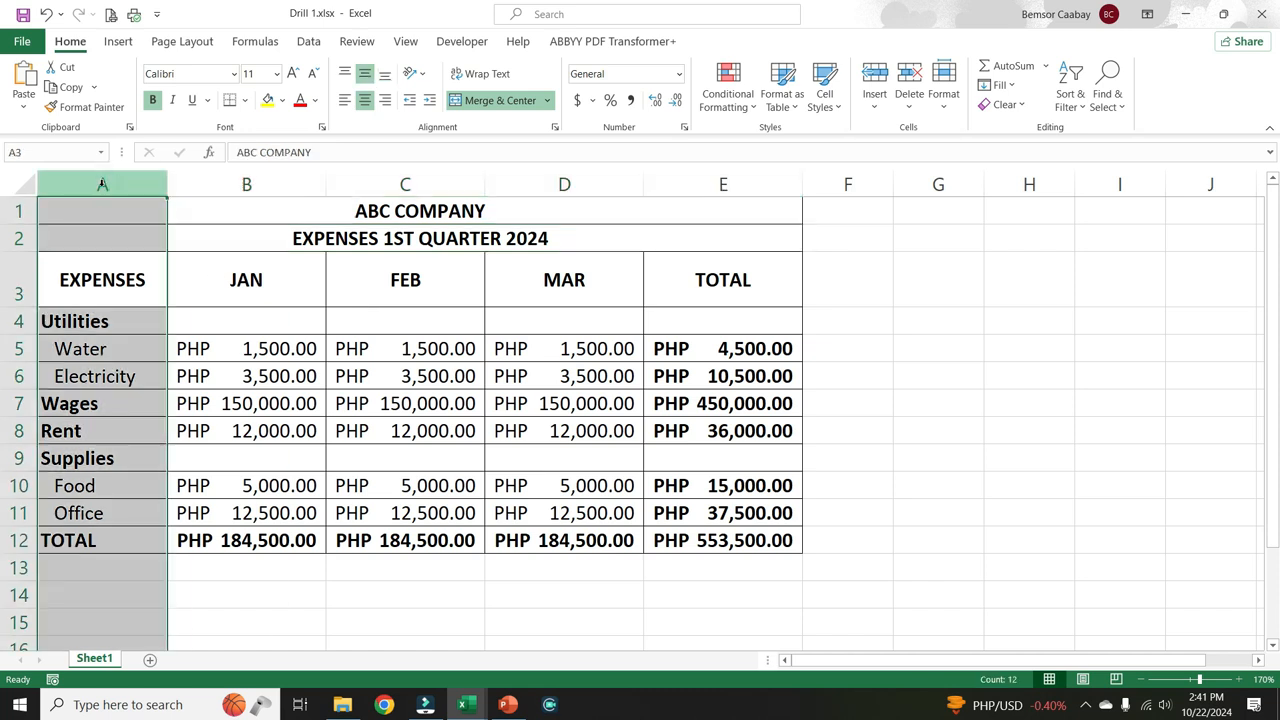
{"action": "left_click", "coordinate": [744, 184]}
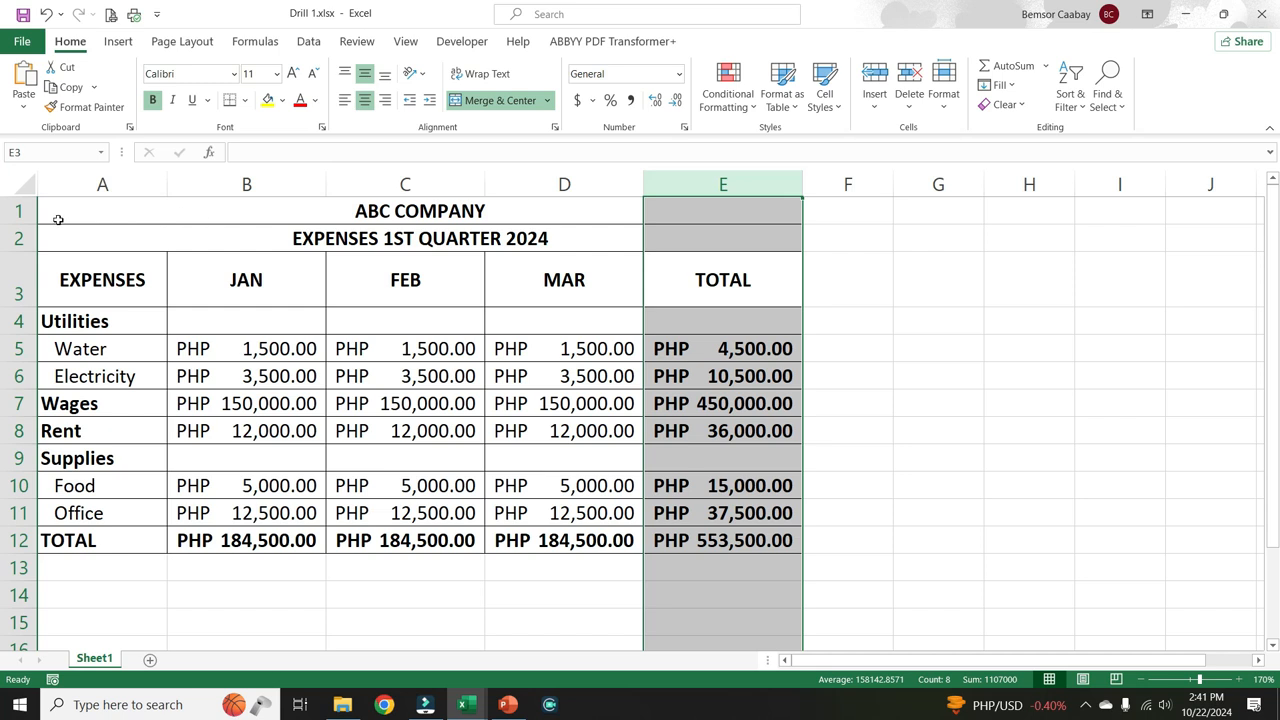
{"action": "left_click", "coordinate": [18, 210]}
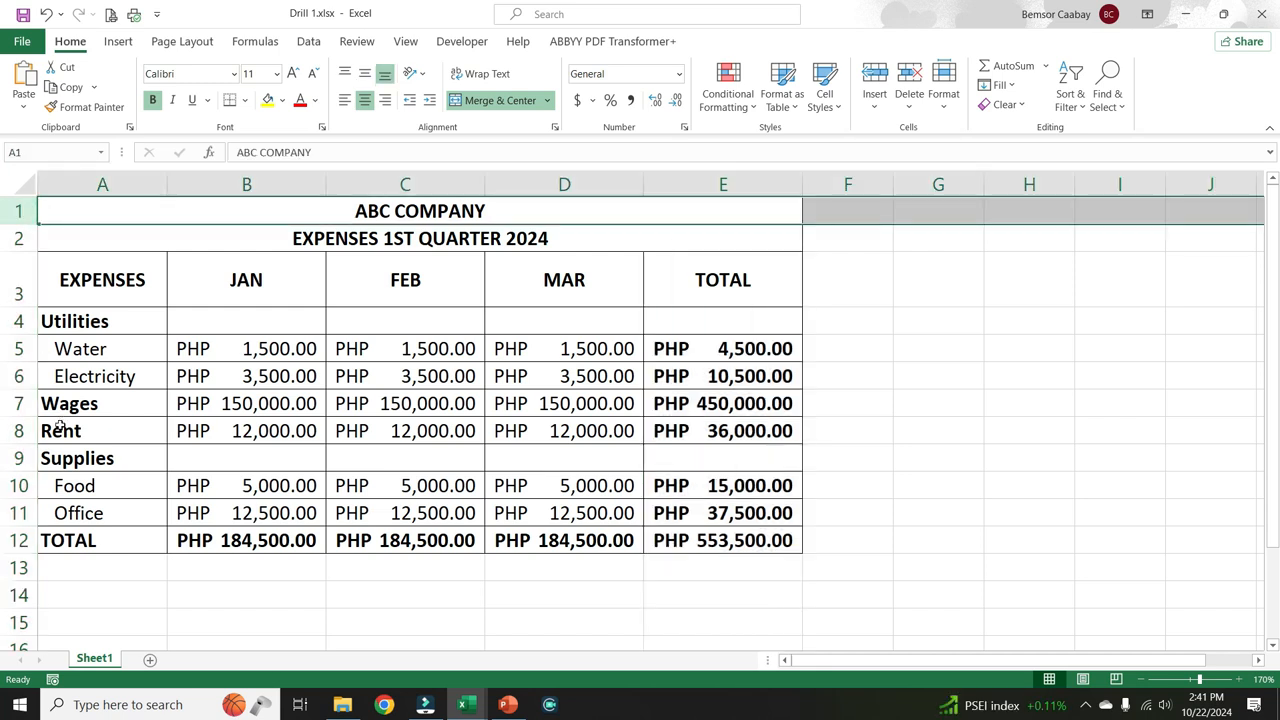
{"action": "left_click", "coordinate": [18, 540]}
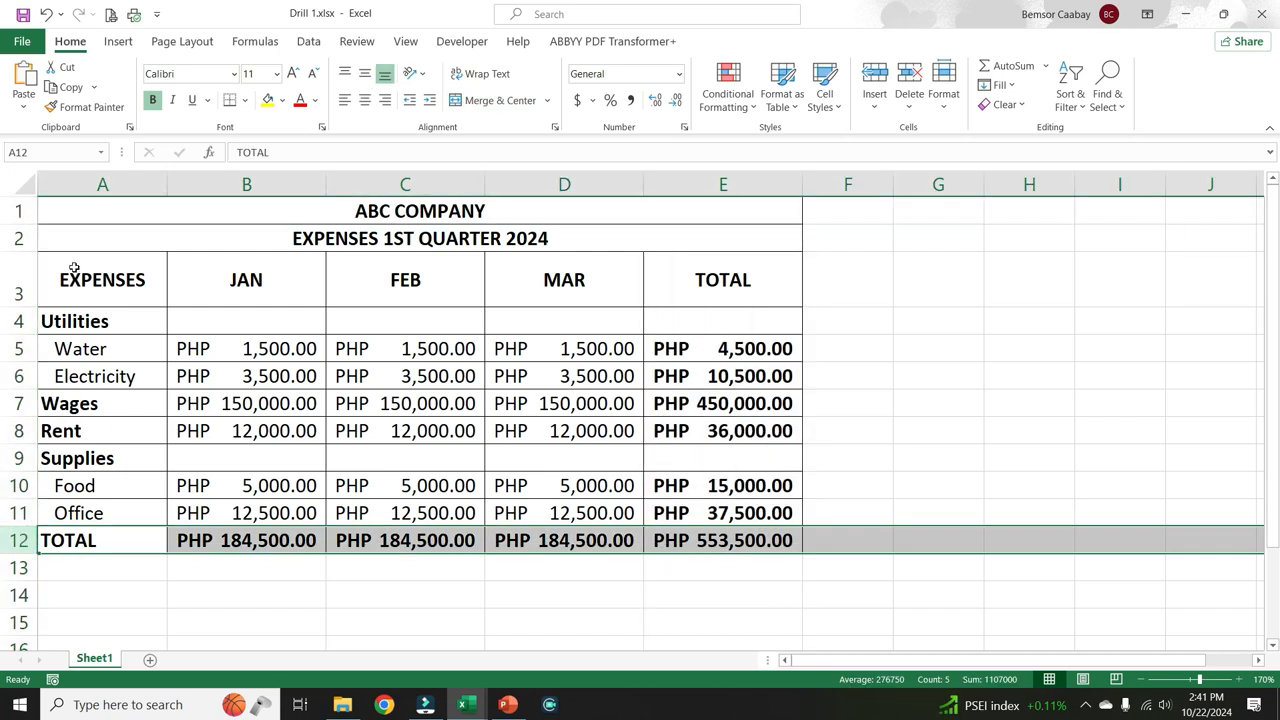
{"action": "left_click_drag", "start_coordinate": [94, 210], "coordinate": [100, 541]}
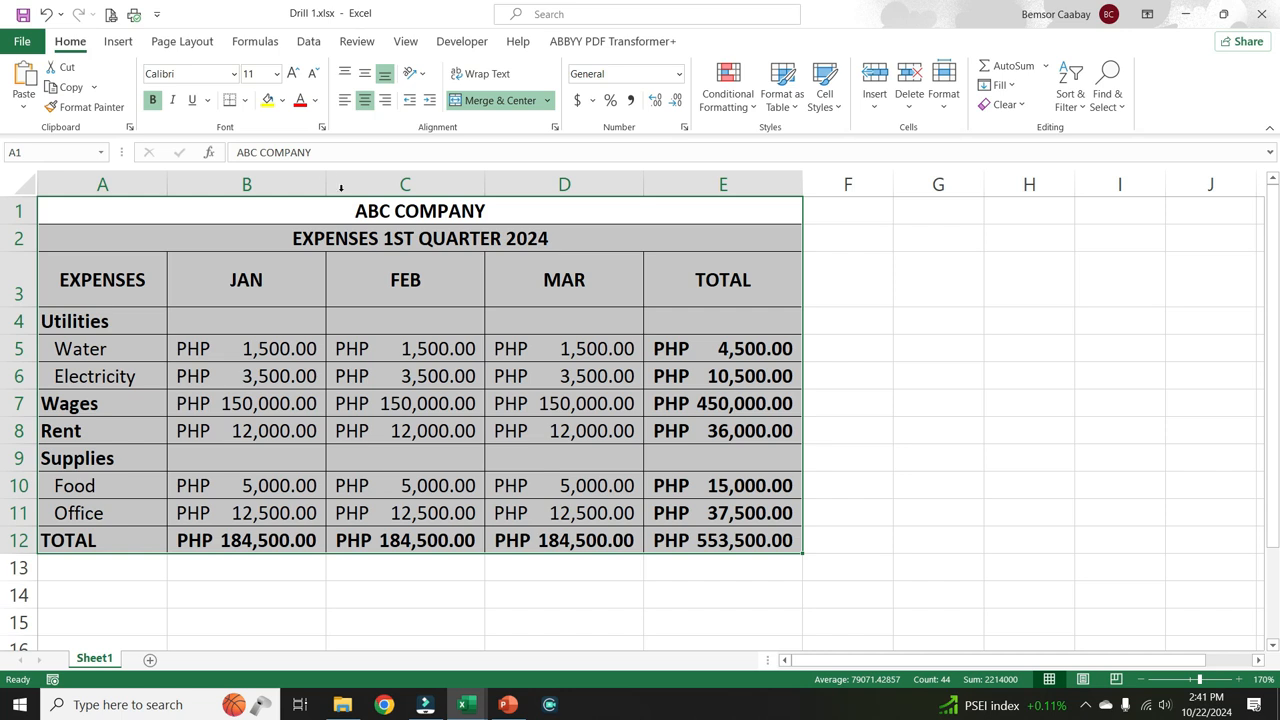
{"action": "left_click", "coordinate": [342, 219]}
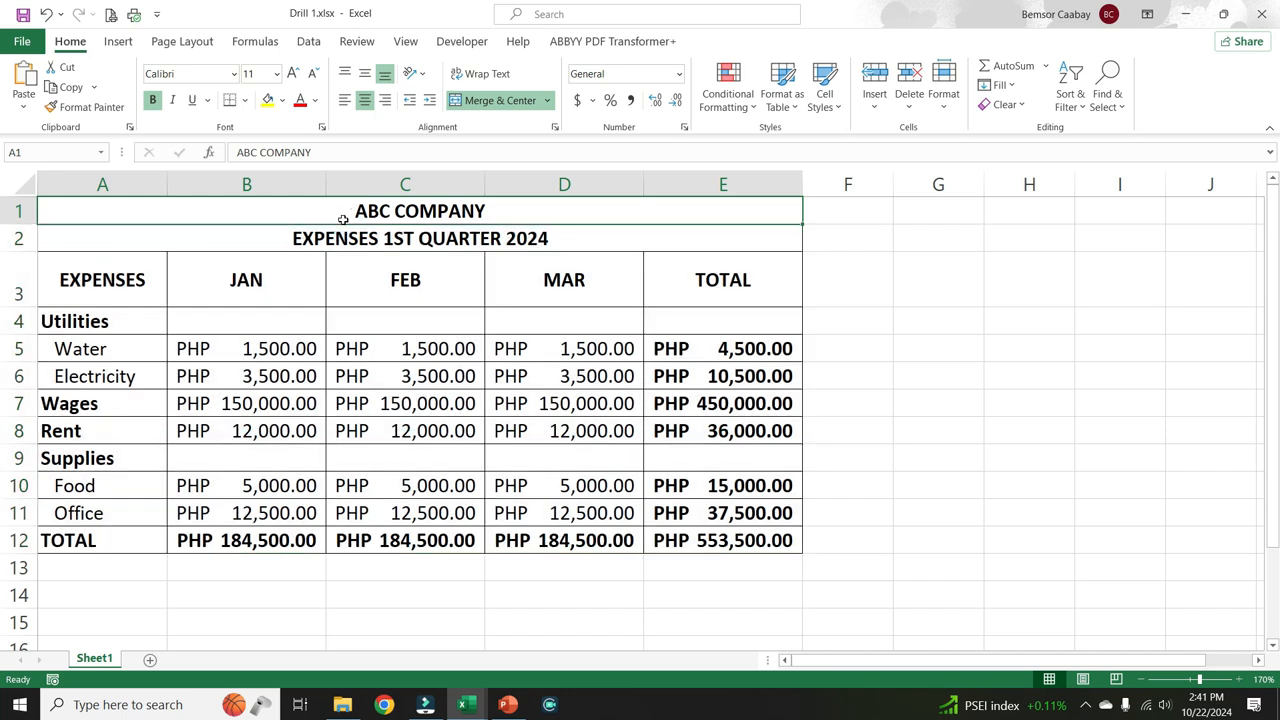
Step: Create a new blank workbook and merge and center cells A1:E1
{"action": "key", "text": "ctrl+n"}
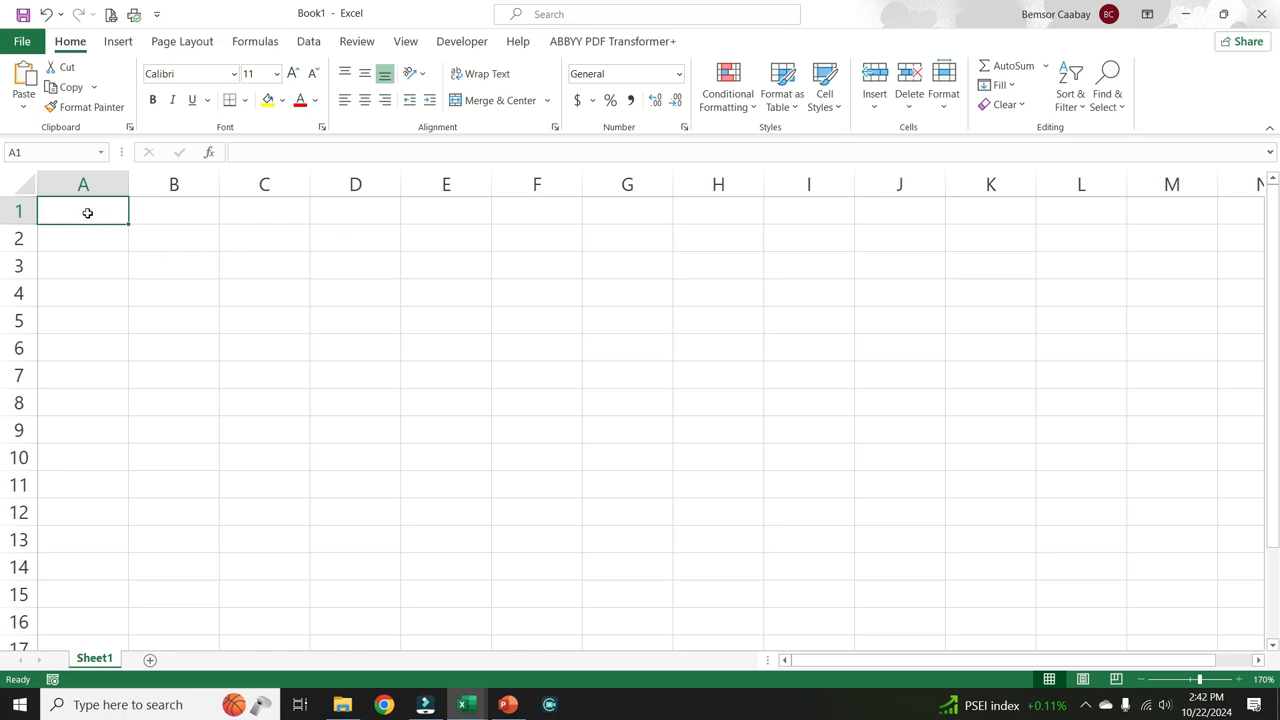
{"action": "left_click_drag", "start_coordinate": [88, 213], "coordinate": [457, 217]}
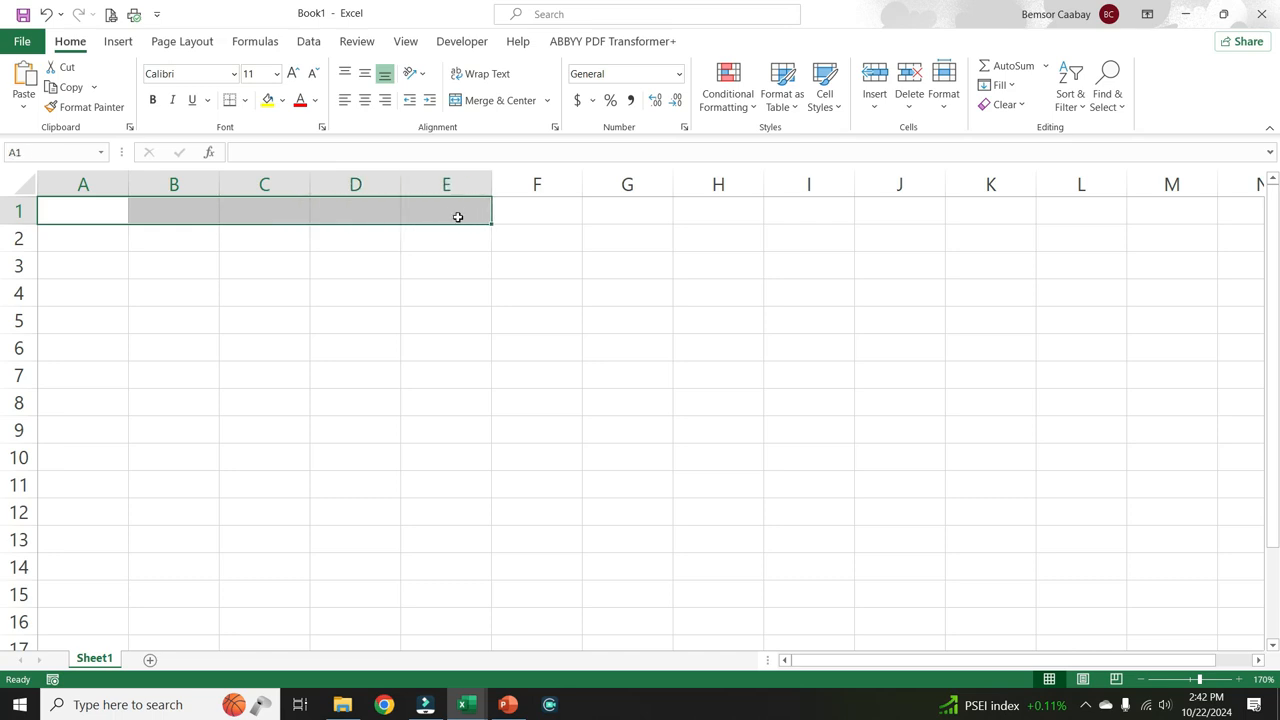
{"action": "left_click", "coordinate": [77, 209]}
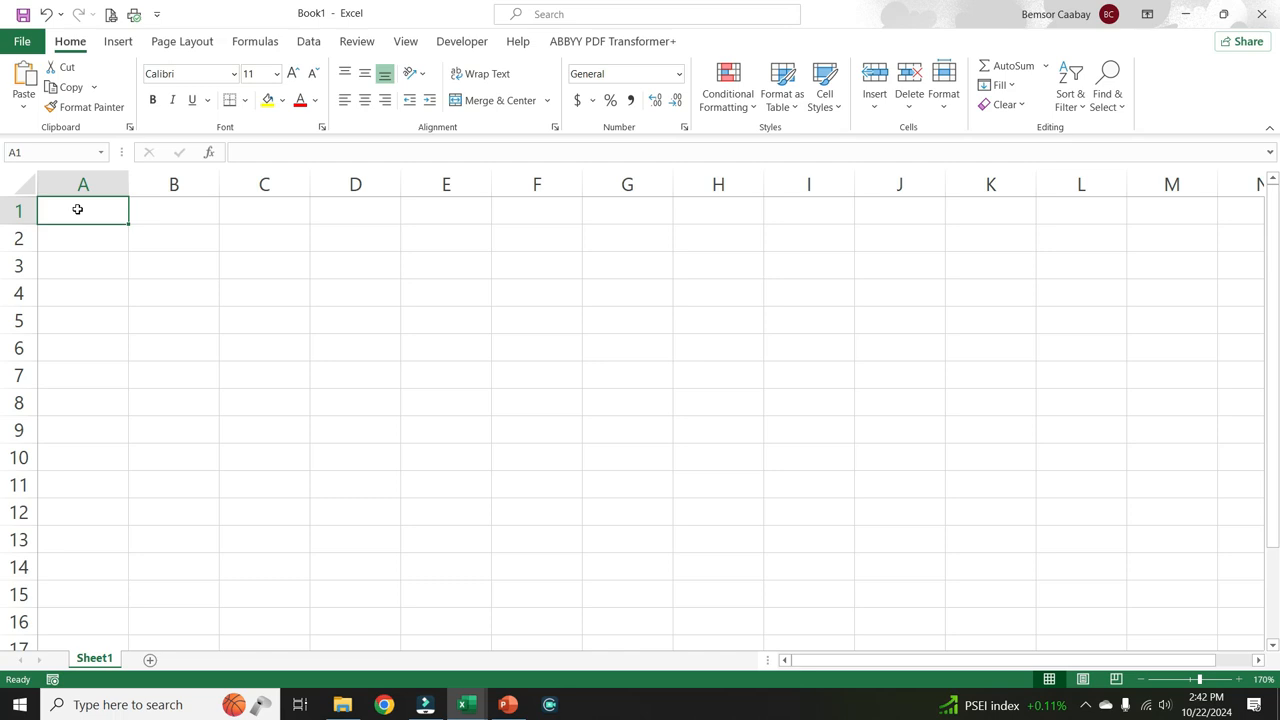
{"action": "left_click_drag", "start_coordinate": [77, 209], "coordinate": [438, 207]}
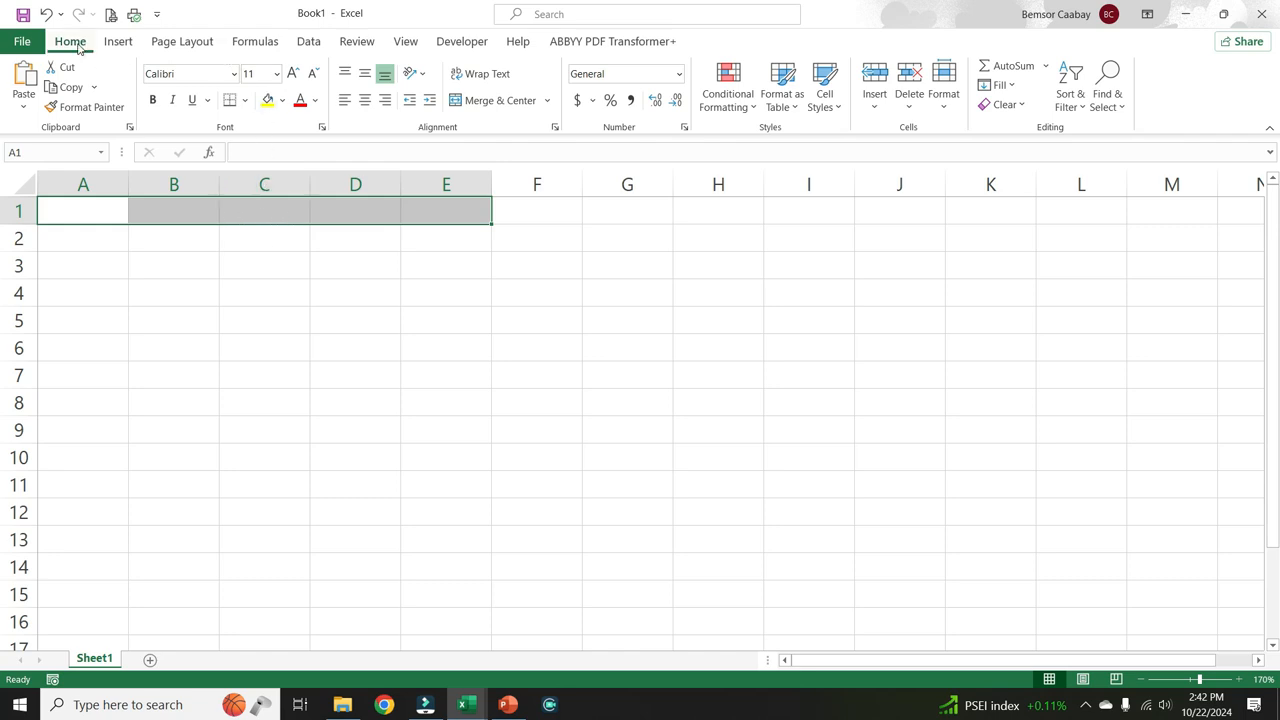
{"action": "left_click", "coordinate": [494, 103]}
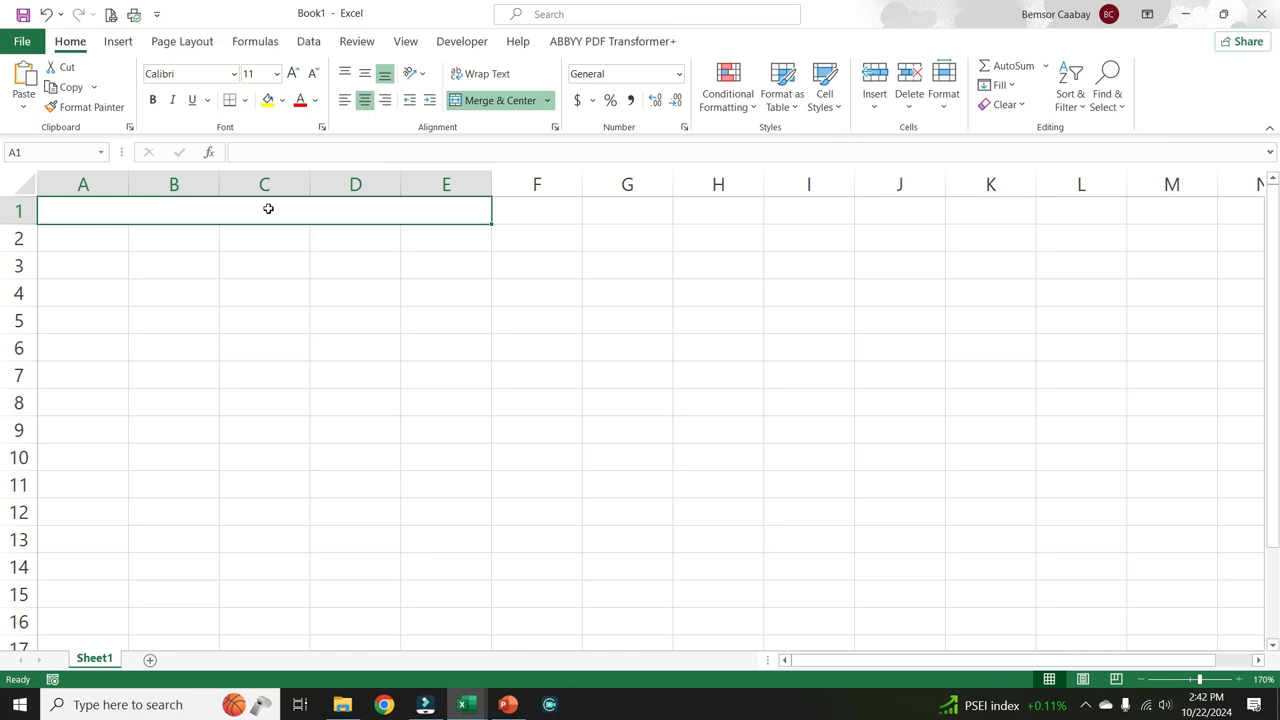
Step: Merge and center cells A2:E2 for the second title line
{"action": "left_click", "coordinate": [89, 241]}
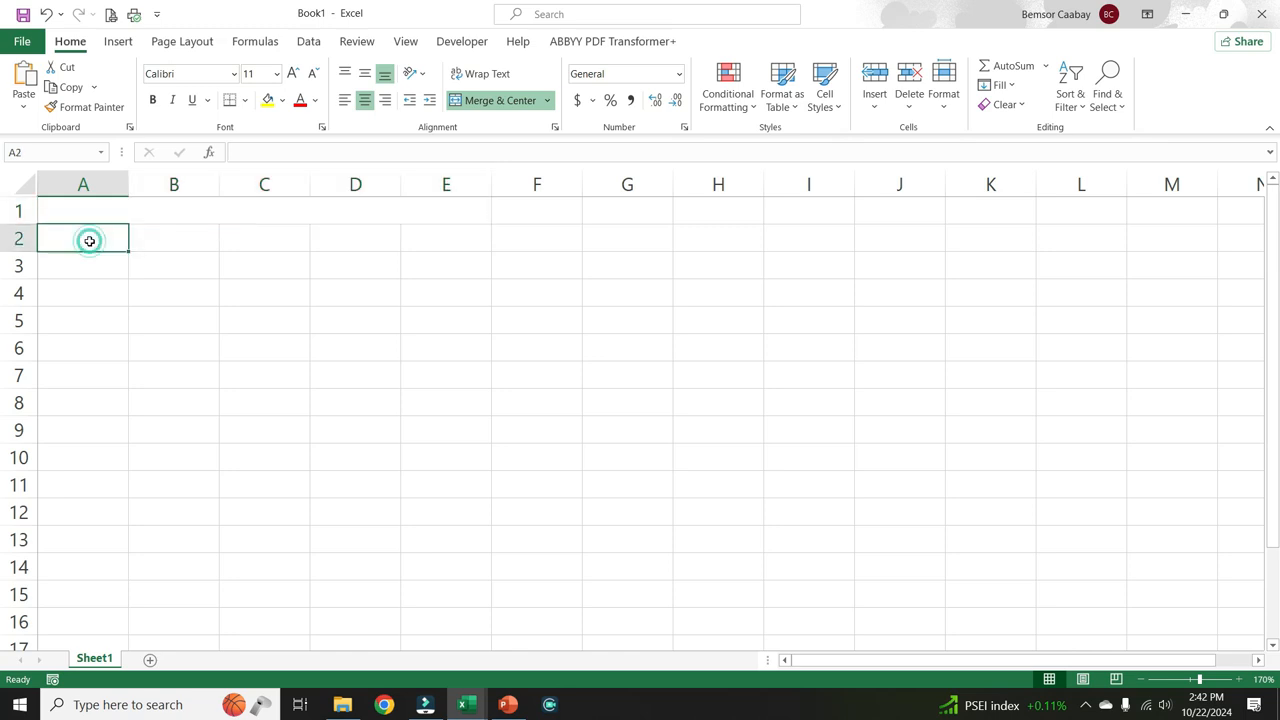
{"action": "left_click_drag", "start_coordinate": [89, 241], "coordinate": [476, 242]}
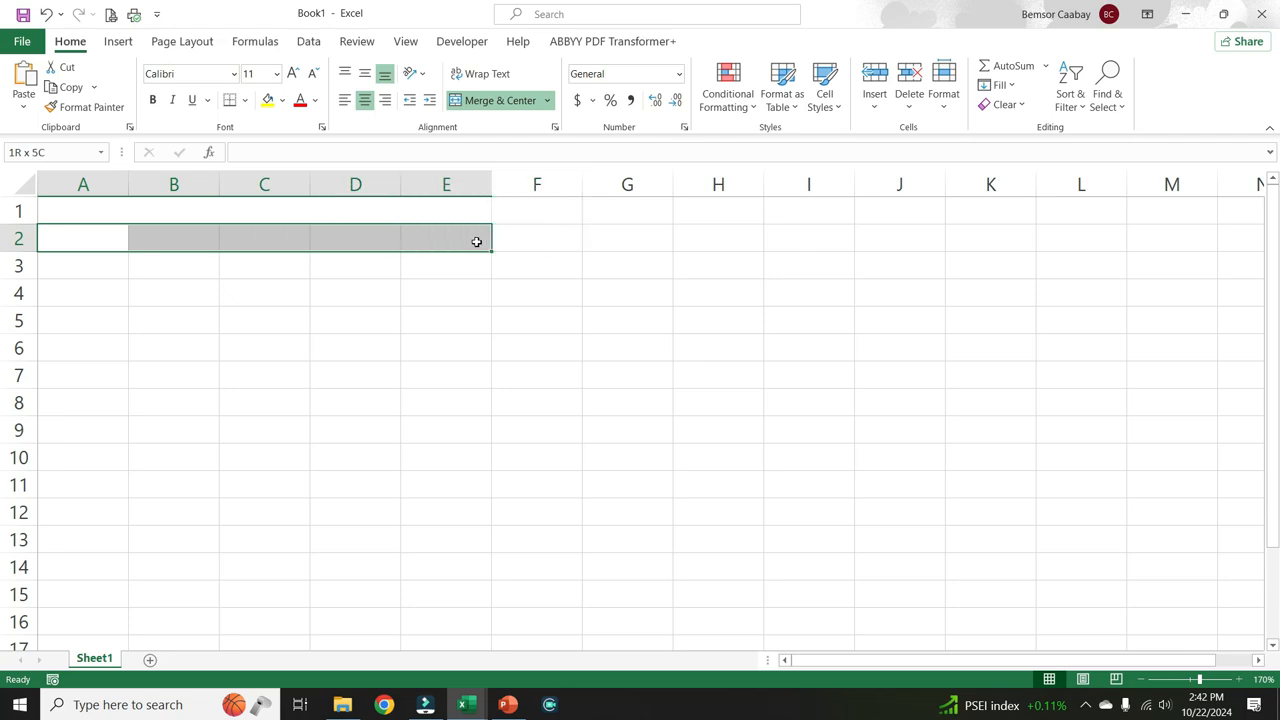
{"action": "left_click", "coordinate": [477, 100]}
Step: Enter the title "ABC COMPANY" in merged row 1 and "EXPENSES 1ST QUARTER 2024" in merged row 2
{"action": "left_click", "coordinate": [360, 208]}
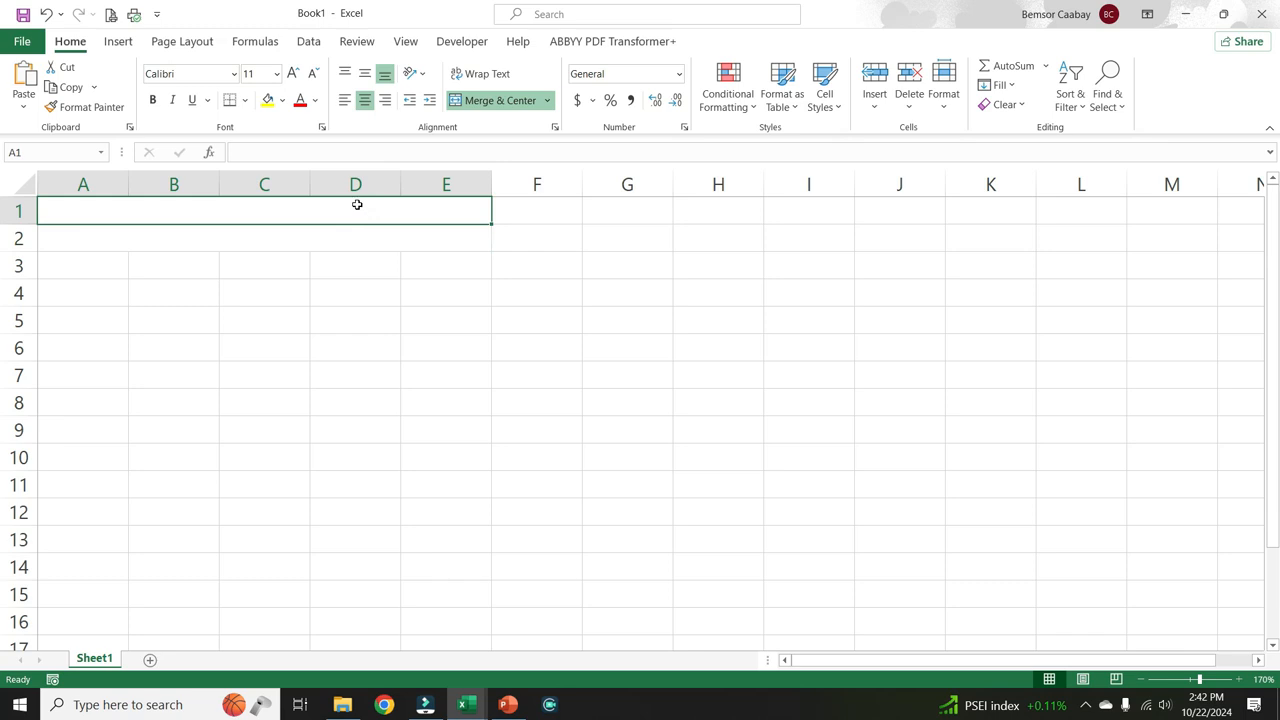
{"action": "type", "text": "ABC COMPANY"}
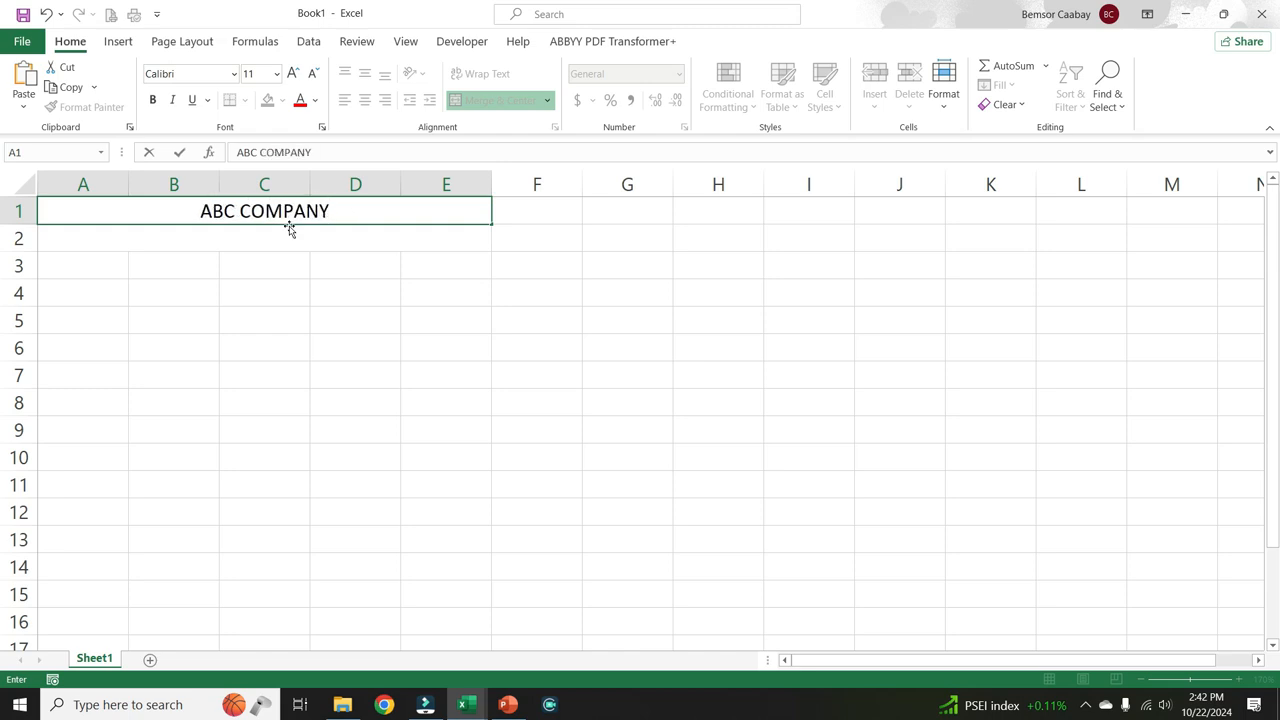
{"action": "key", "text": "Return"}
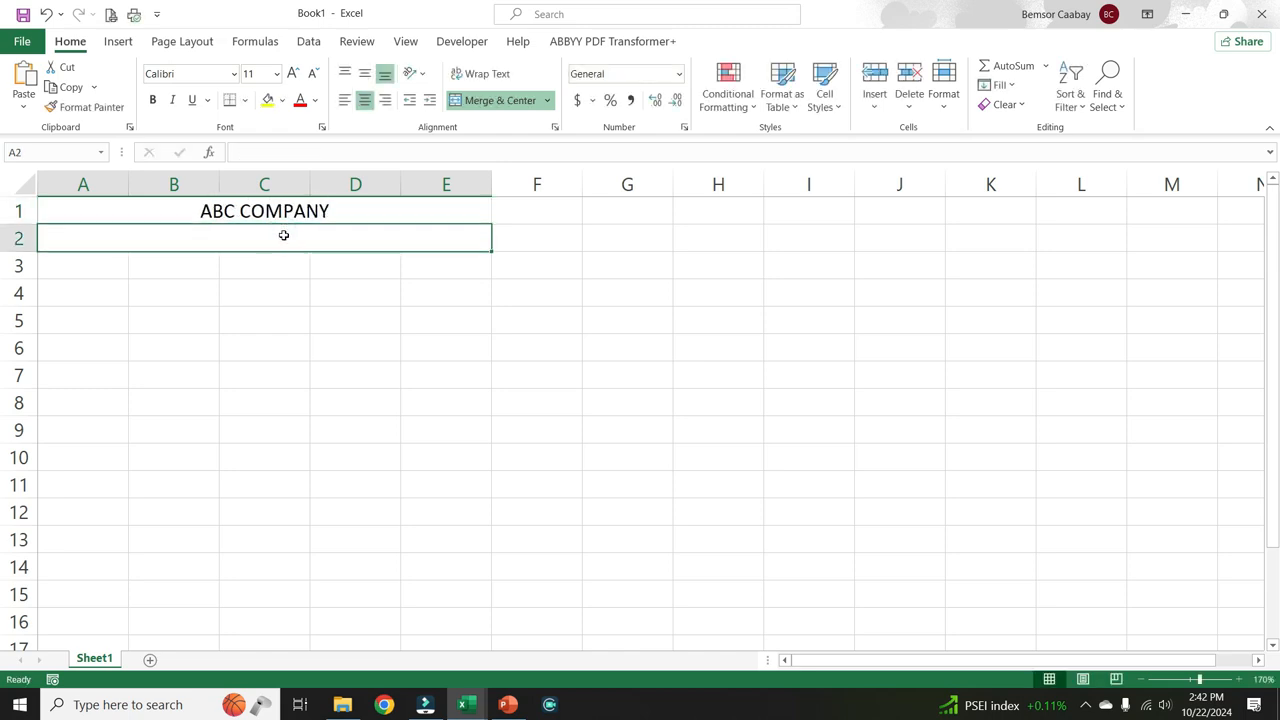
{"action": "type", "text": "EXPENSES 1ST QUARTER 2024"}
Step: Enter the column header "EXPENSES" in cell A3, removing the autocompleted remainder of the title
{"action": "left_click", "coordinate": [118, 274]}
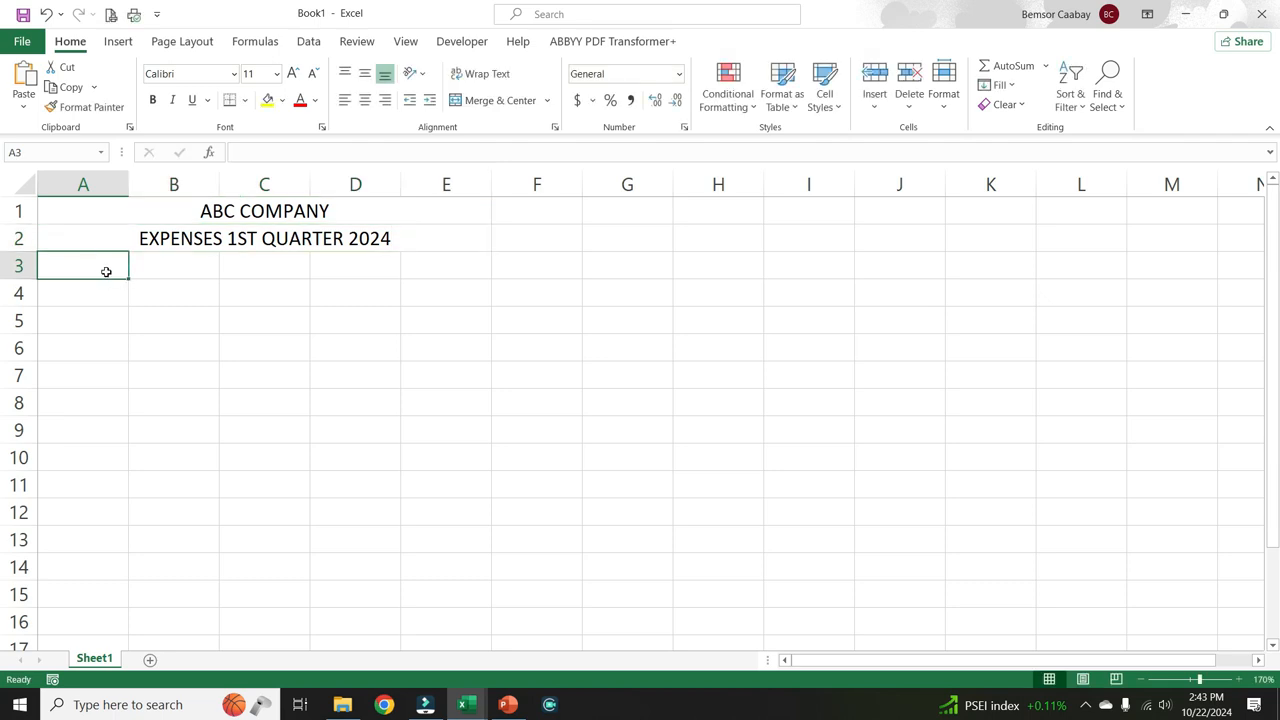
{"action": "type", "text": "EXP"}
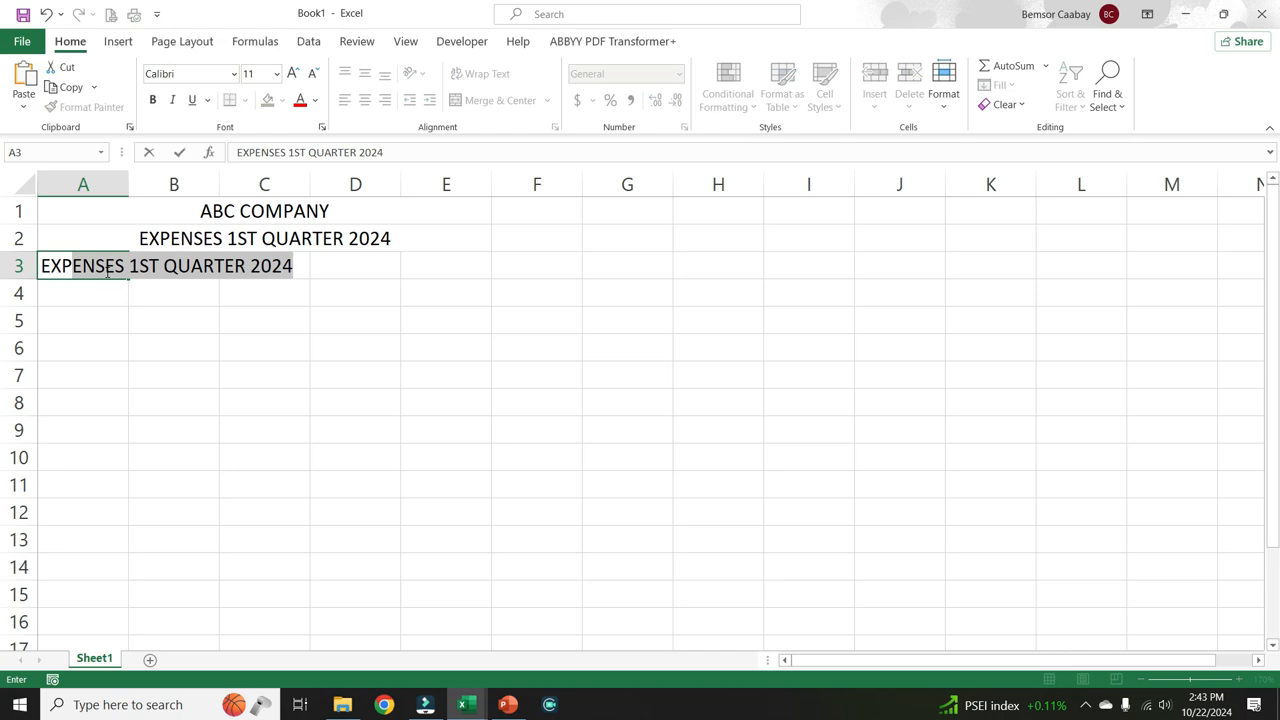
{"action": "left_click_drag", "start_coordinate": [129, 266], "coordinate": [303, 266]}
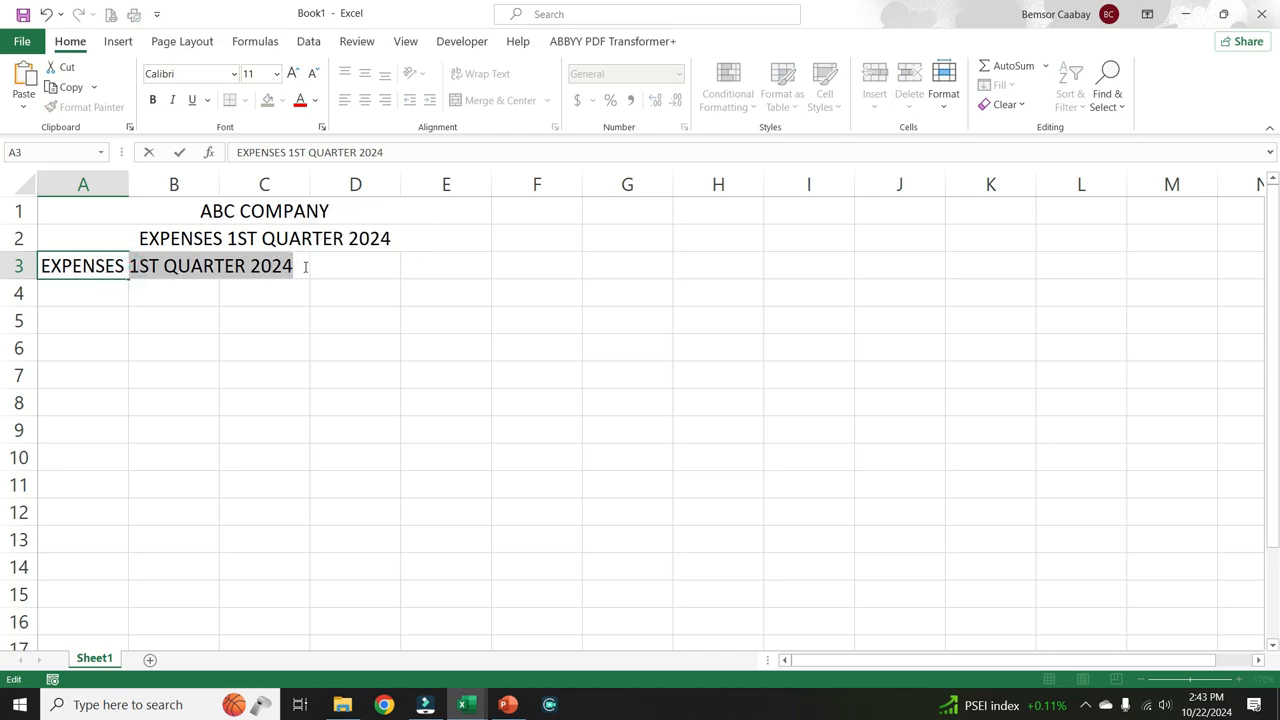
{"action": "key", "text": "BackSpace"}
{"action": "key", "text": "Return"}
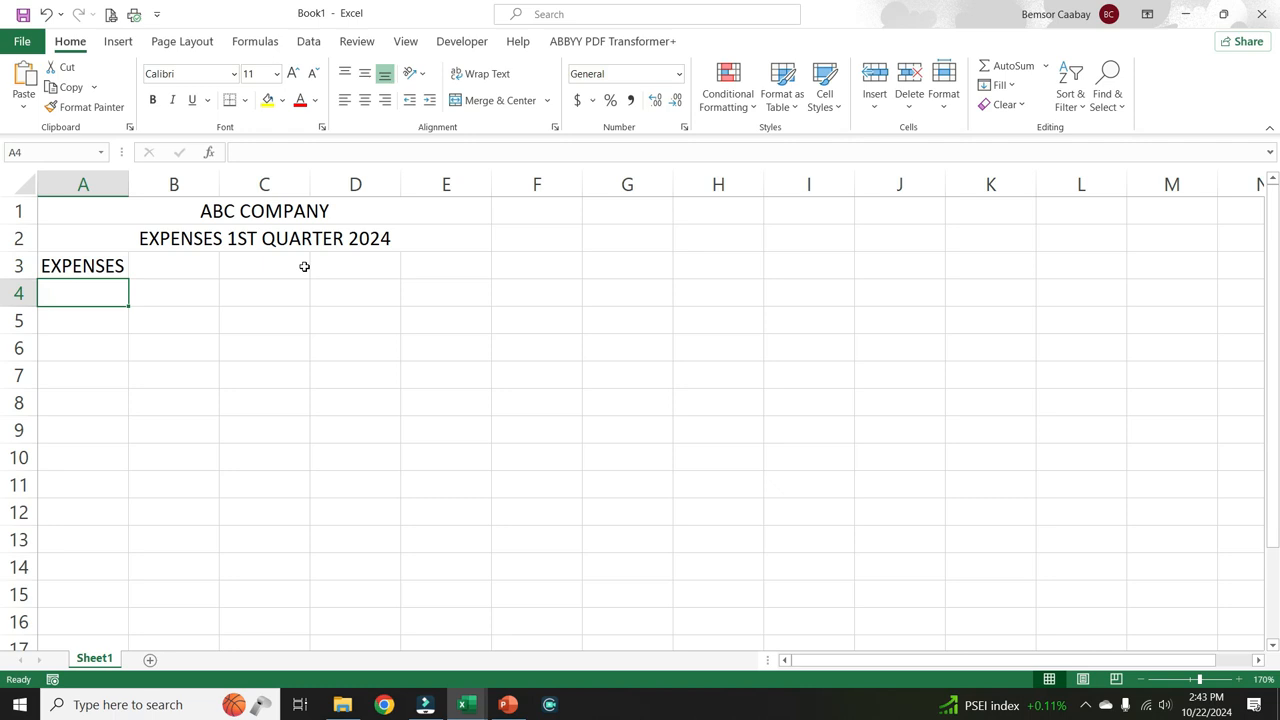
Step: Enter "JAN" in cell B3 and extend the month series through D3 with FEB and MAR
{"action": "left_click", "coordinate": [188, 264]}
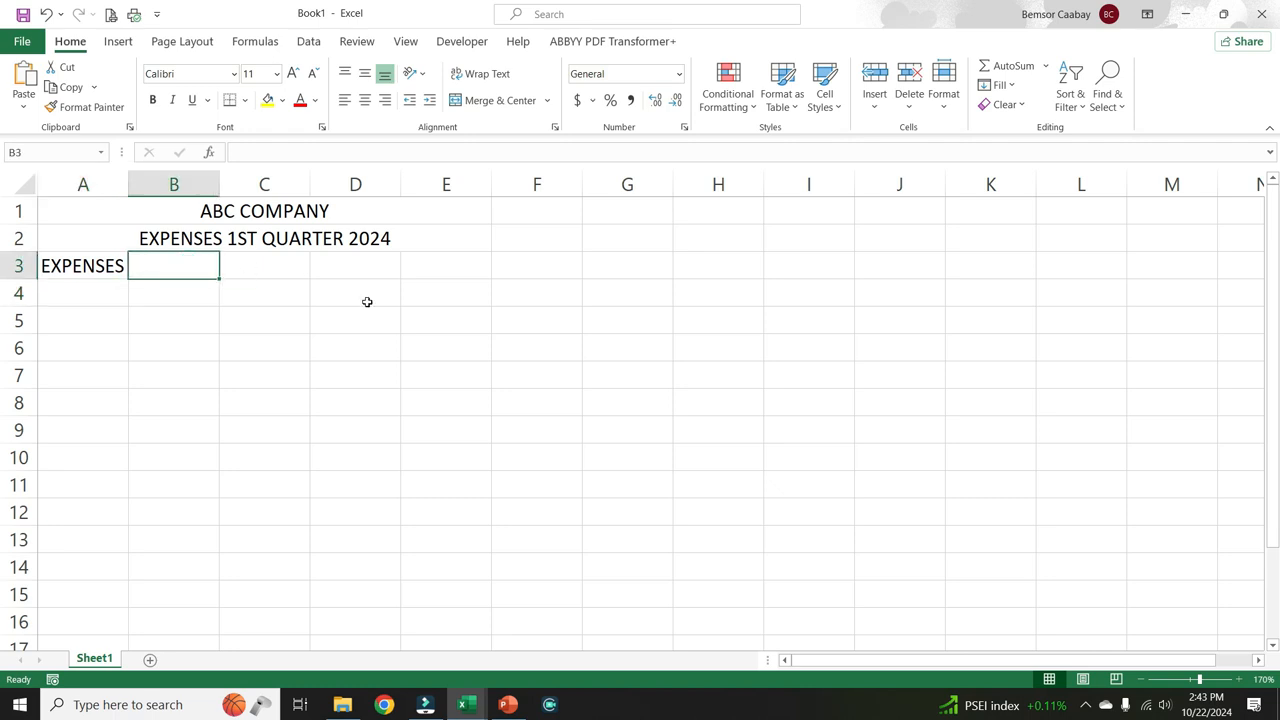
{"action": "type", "text": "JAN"}
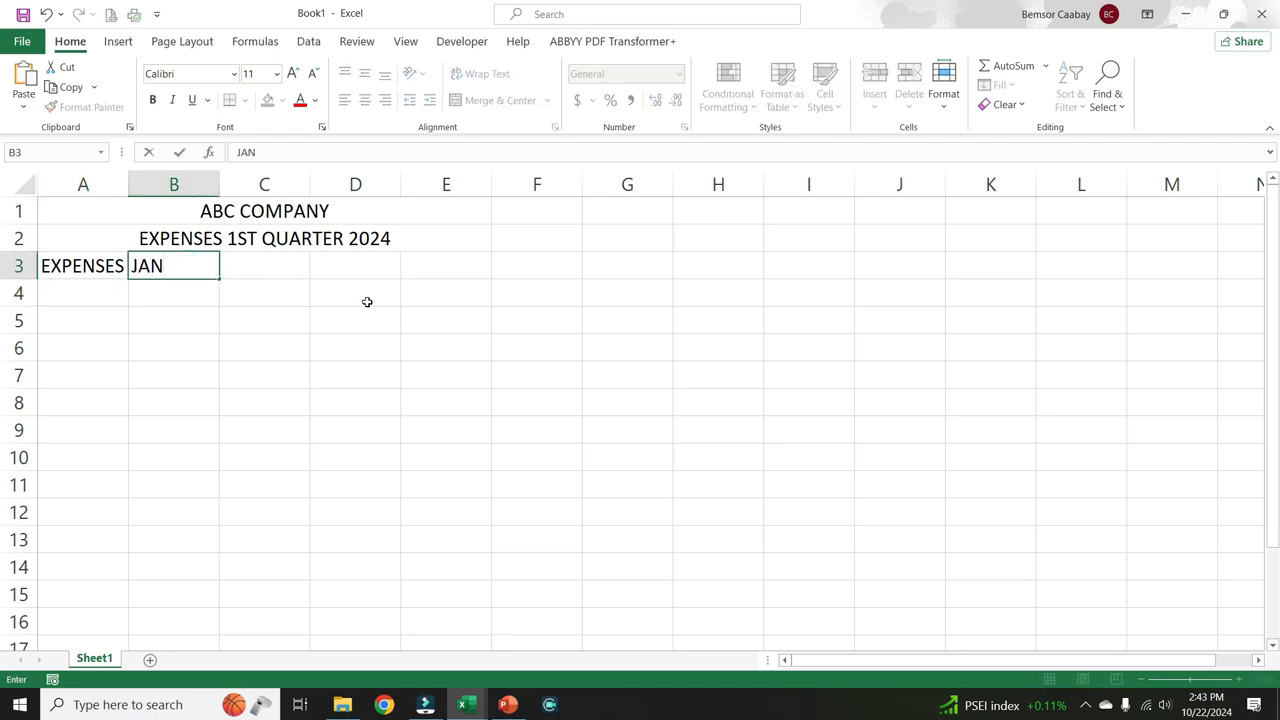
{"action": "key", "text": "ctrl+Return"}
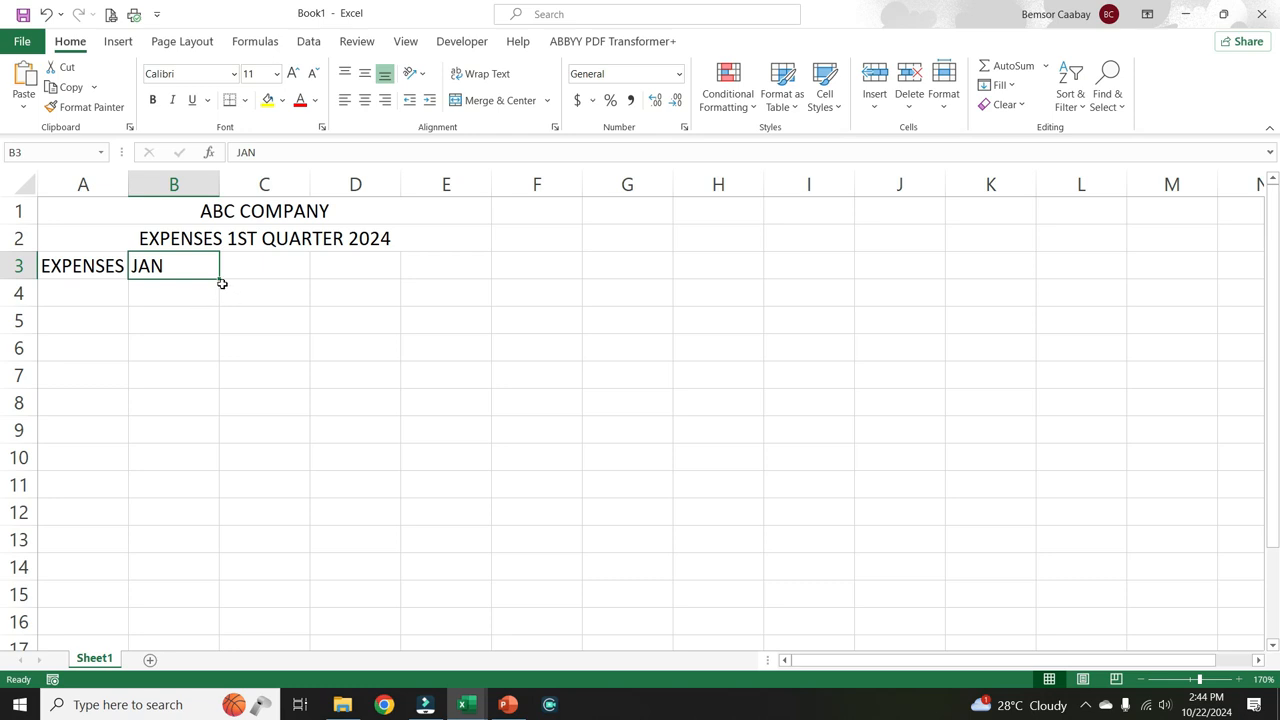
{"action": "left_click_drag", "start_coordinate": [221, 279], "coordinate": [359, 270]}
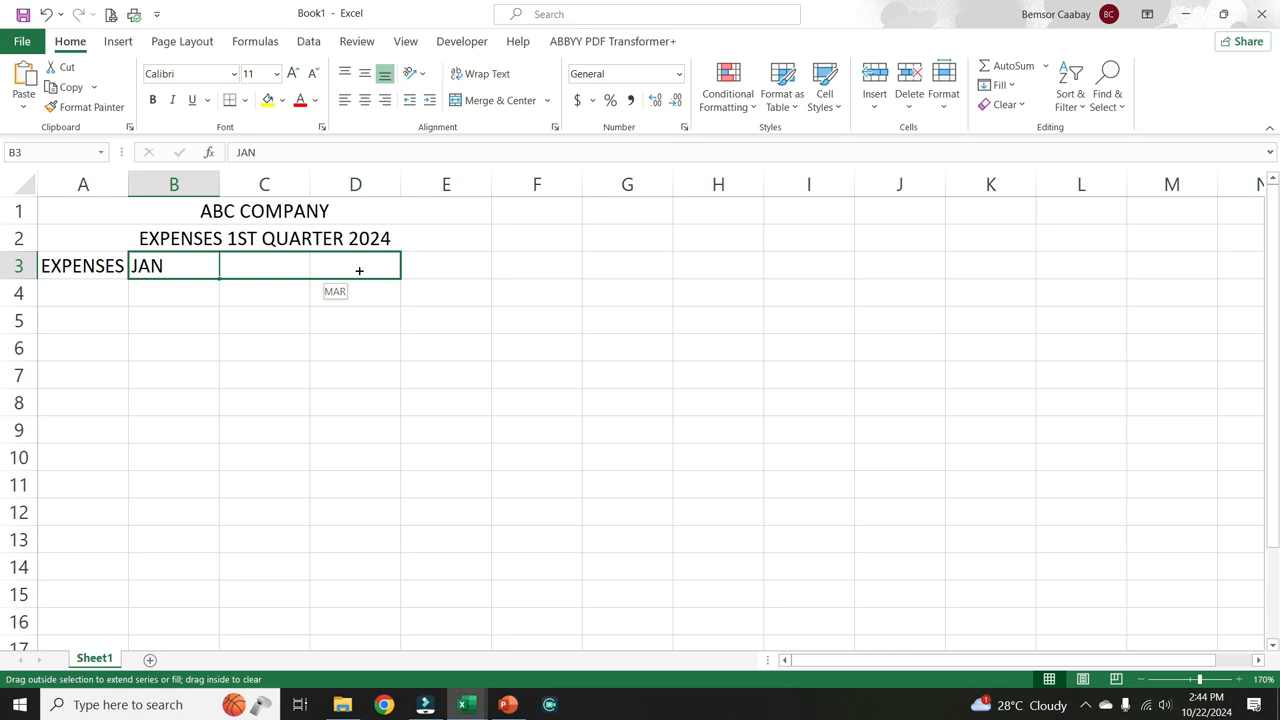
{"action": "left_click_drag", "start_coordinate": [359, 270], "coordinate": [358, 268]}
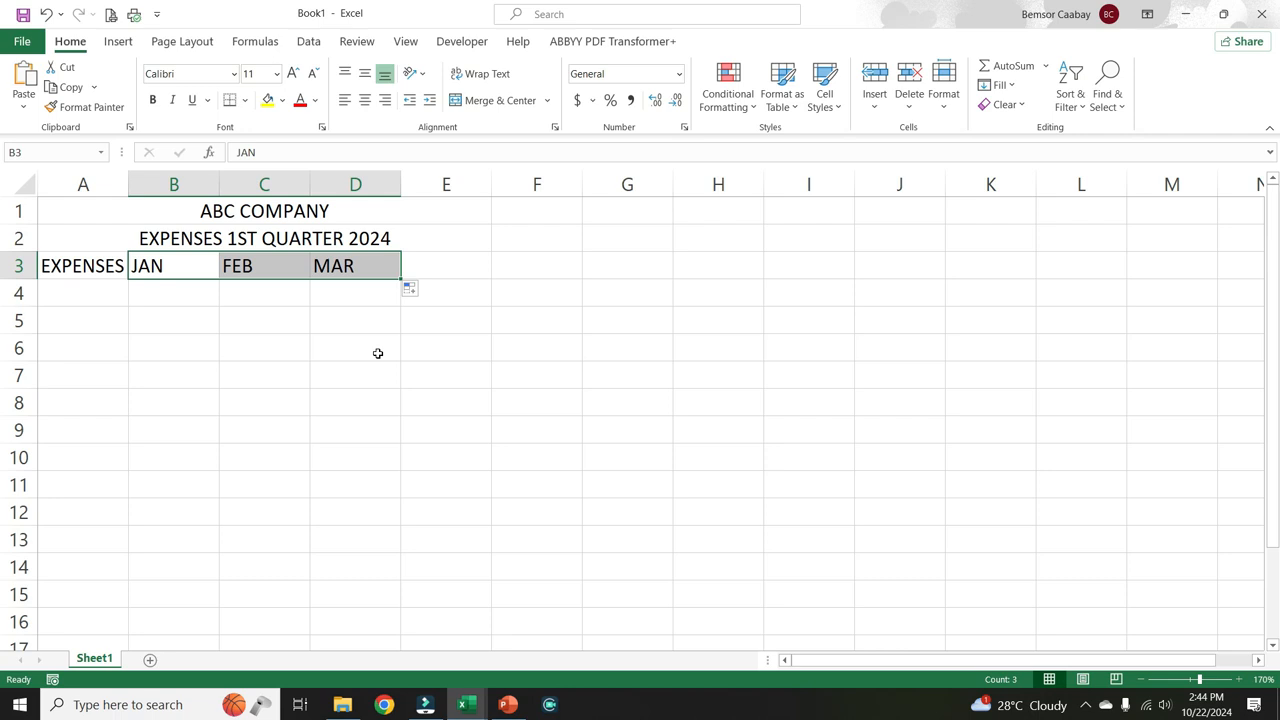
Step: Enter the expense labels Utilities, Water and Electricity in cells A4 to A6
{"action": "left_click", "coordinate": [95, 291]}
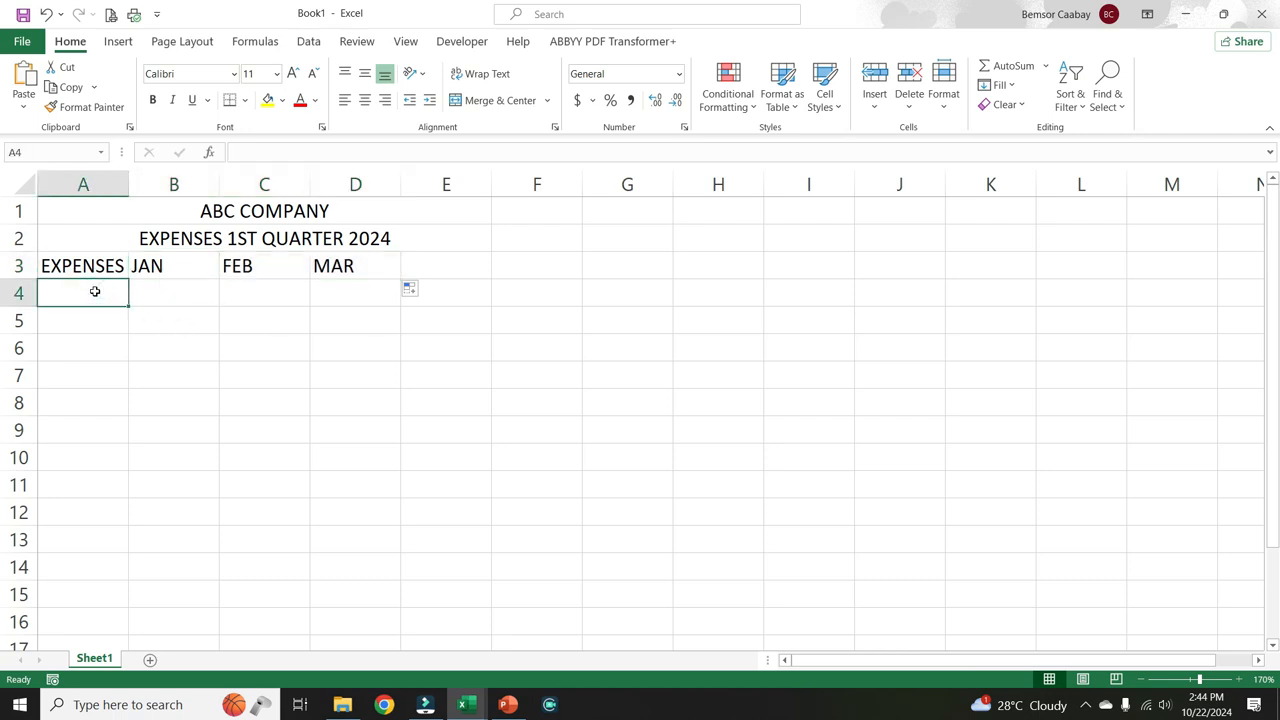
{"action": "type", "text": "Utilities"}
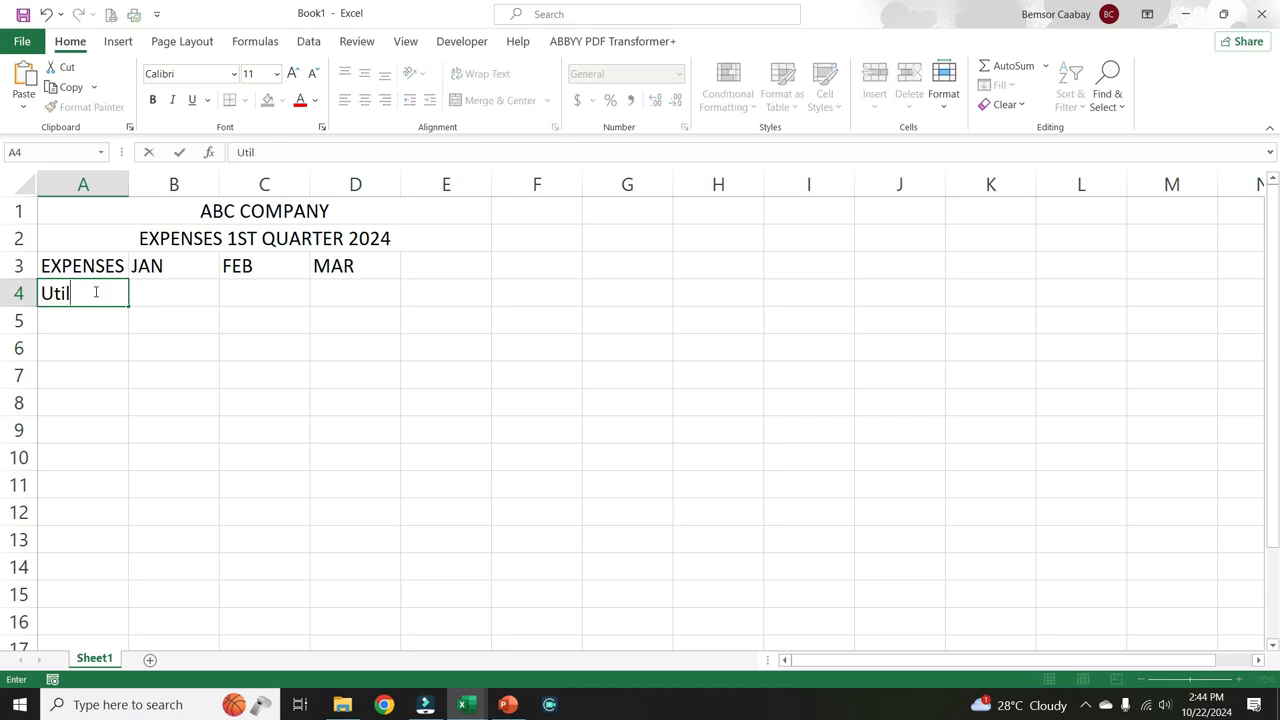
{"action": "key", "text": "Return"}
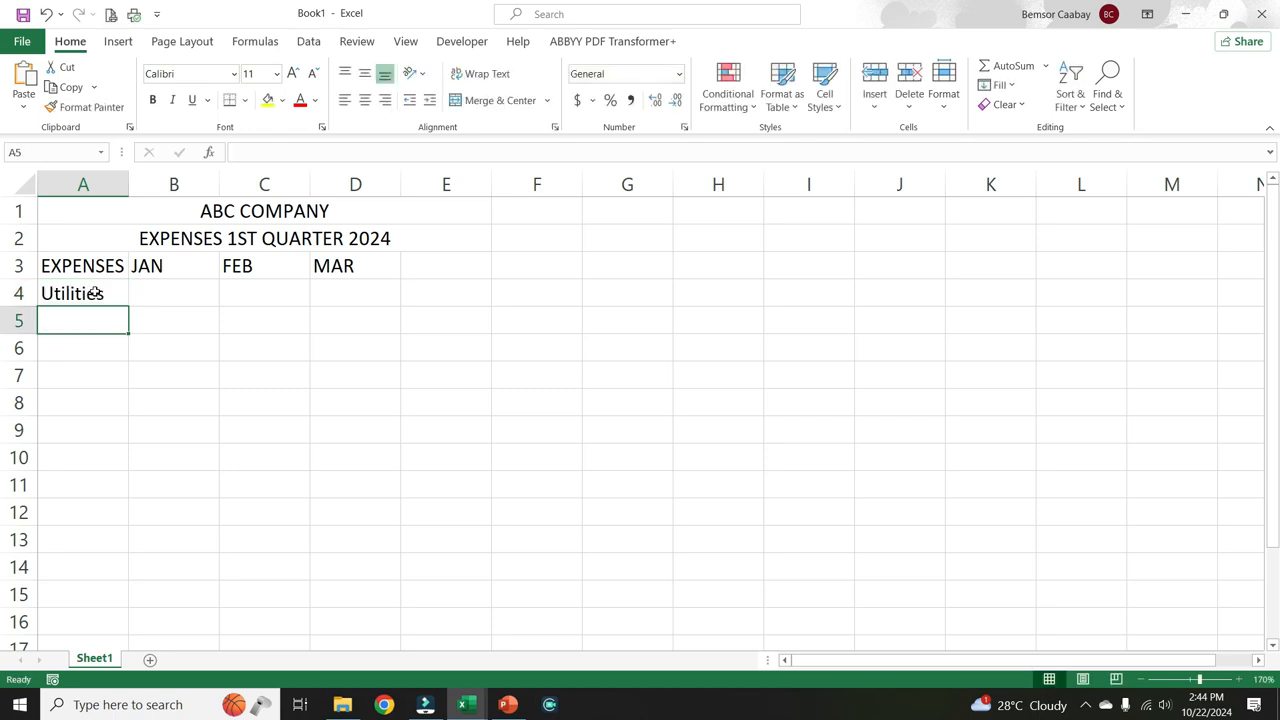
{"action": "type", "text": "Water"}
{"action": "key", "text": "Return"}
{"action": "type", "text": "Lectricit"}
{"action": "key", "text": "BackSpace"}
{"action": "key", "text": "BackSpace"}
{"action": "key", "text": "BackSpace"}
{"action": "key", "text": "BackSpace"}
{"action": "key", "text": "BackSpace"}
{"action": "key", "text": "BackSpace"}
{"action": "key", "text": "BackSpace"}
{"action": "key", "text": "BackSpace"}
{"action": "key", "text": "BackSpace"}
{"action": "type", "text": "Electricity"}
{"action": "key", "text": "Return"}
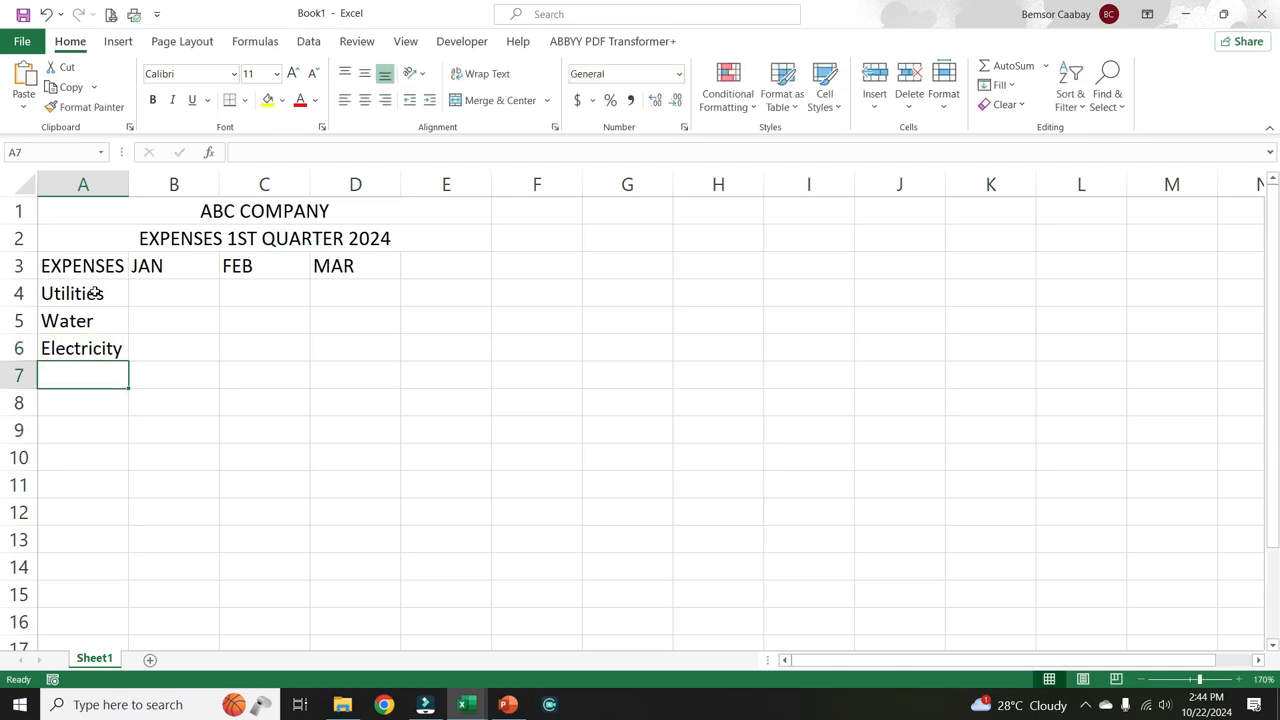
Step: Enter the expense labels Wages, Rent, Supplies, Food and Office in cells A7 to A11
{"action": "type", "text": "Wages"}
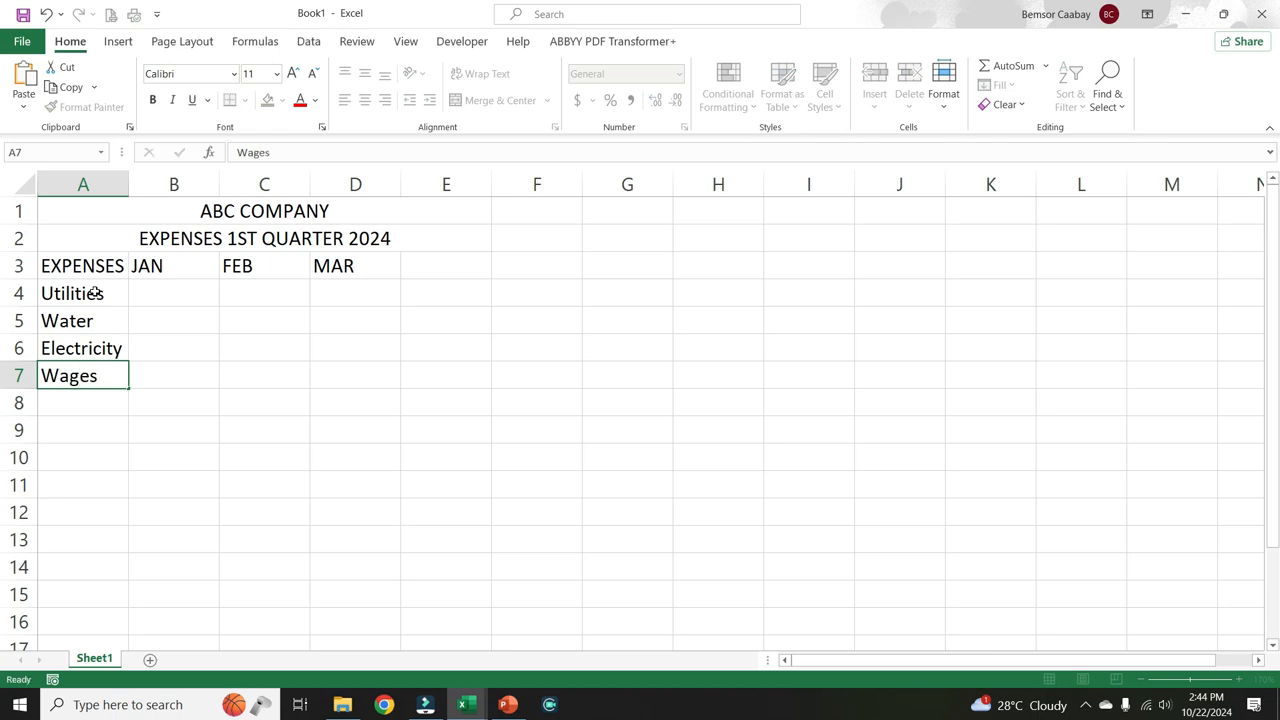
{"action": "key", "text": "Return"}
{"action": "type", "text": "Rent"}
{"action": "key", "text": "Return"}
{"action": "type", "text": "Supplies"}
{"action": "key", "text": "Return"}
{"action": "type", "text": "Food"}
{"action": "key", "text": "Return"}
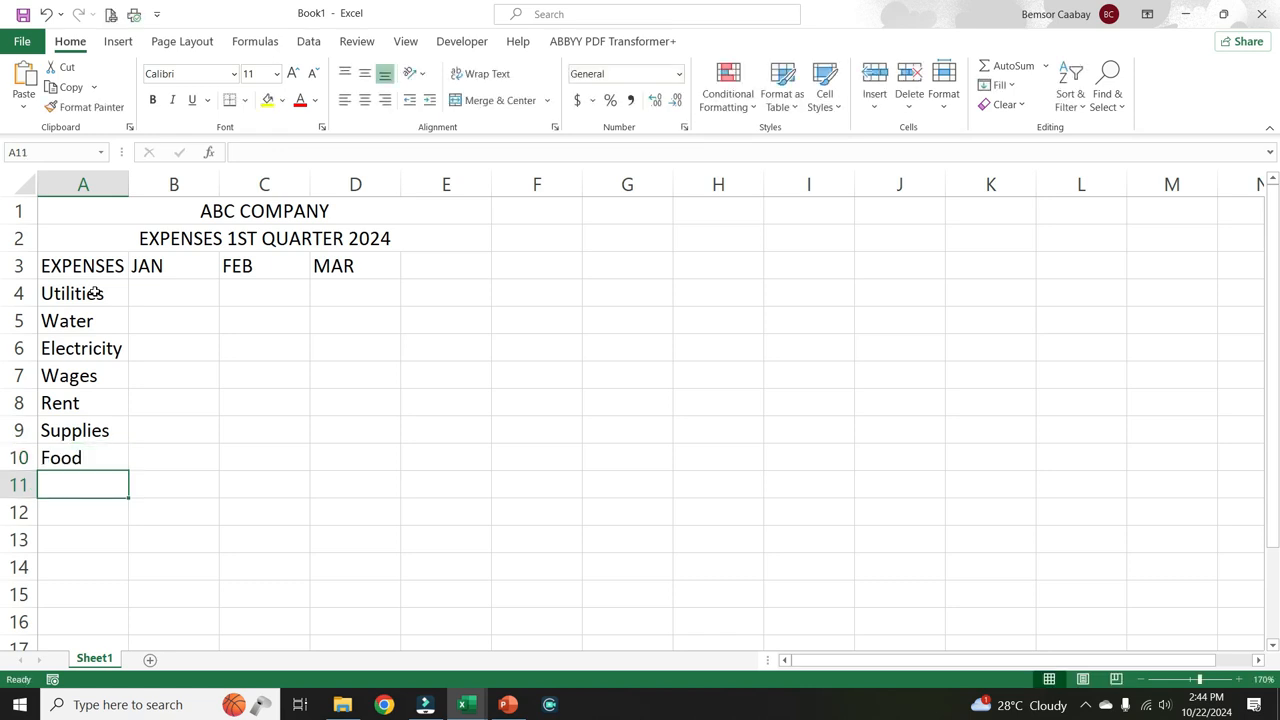
{"action": "type", "text": "Office"}
{"action": "key", "text": "Return"}
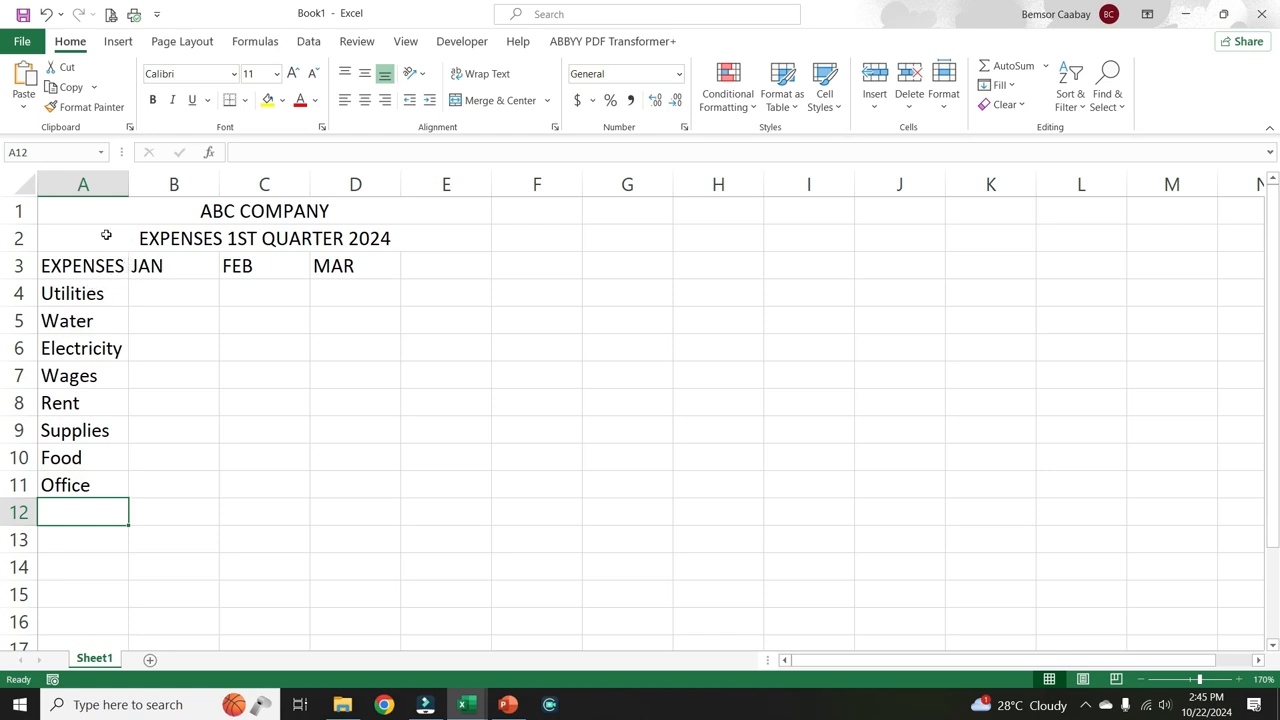
Step: Set the width of column A to 14
{"action": "left_click", "coordinate": [101, 180]}
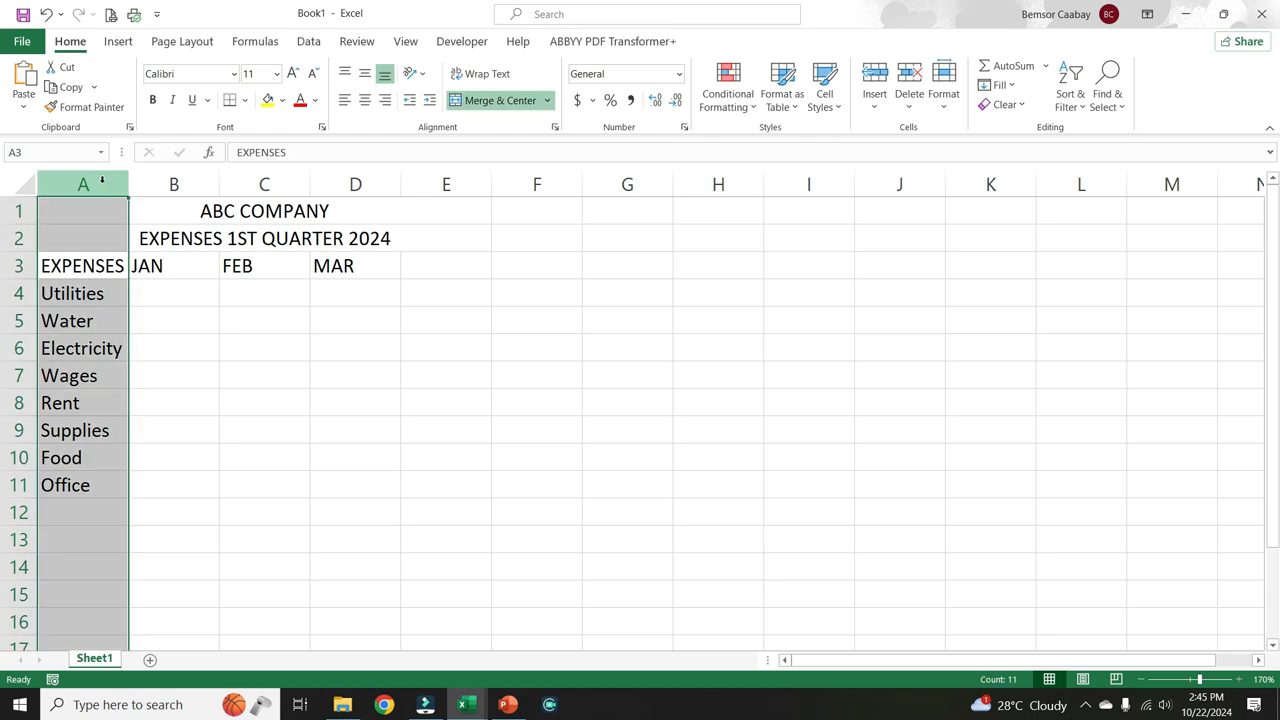
{"action": "left_click", "coordinate": [102, 180]}
{"action": "right_click", "coordinate": [108, 185]}
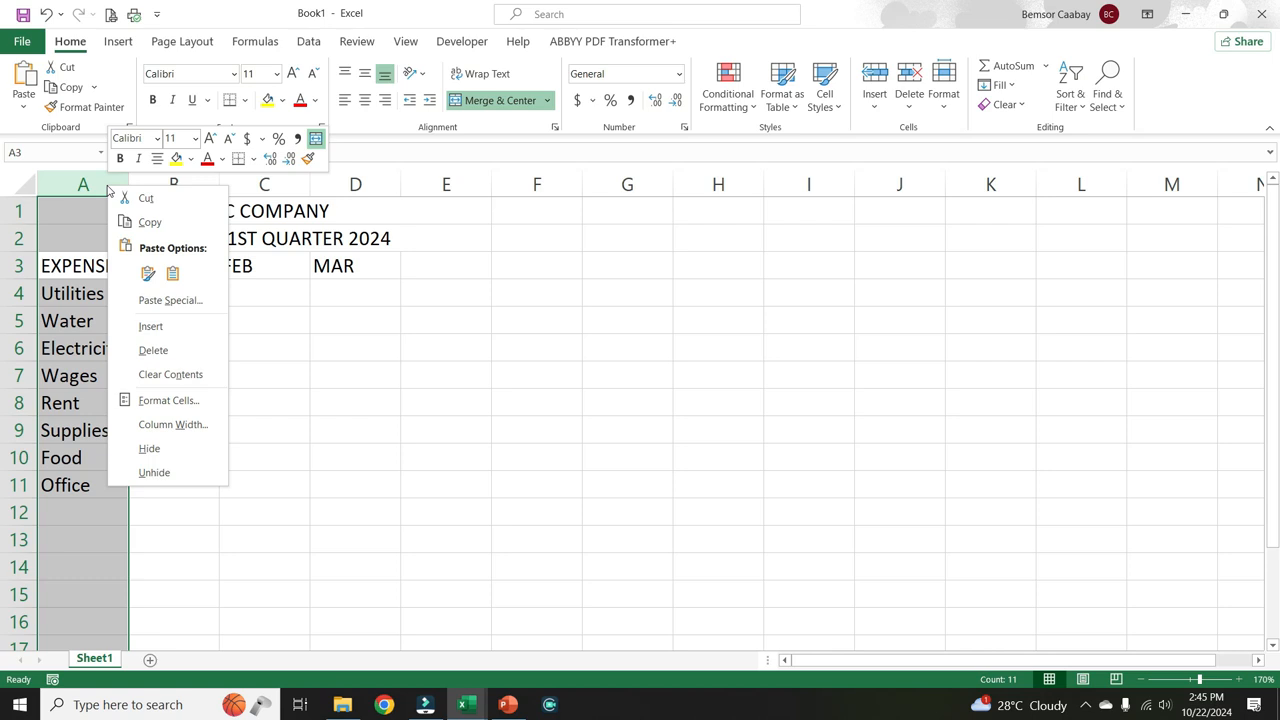
{"action": "left_click", "coordinate": [165, 424]}
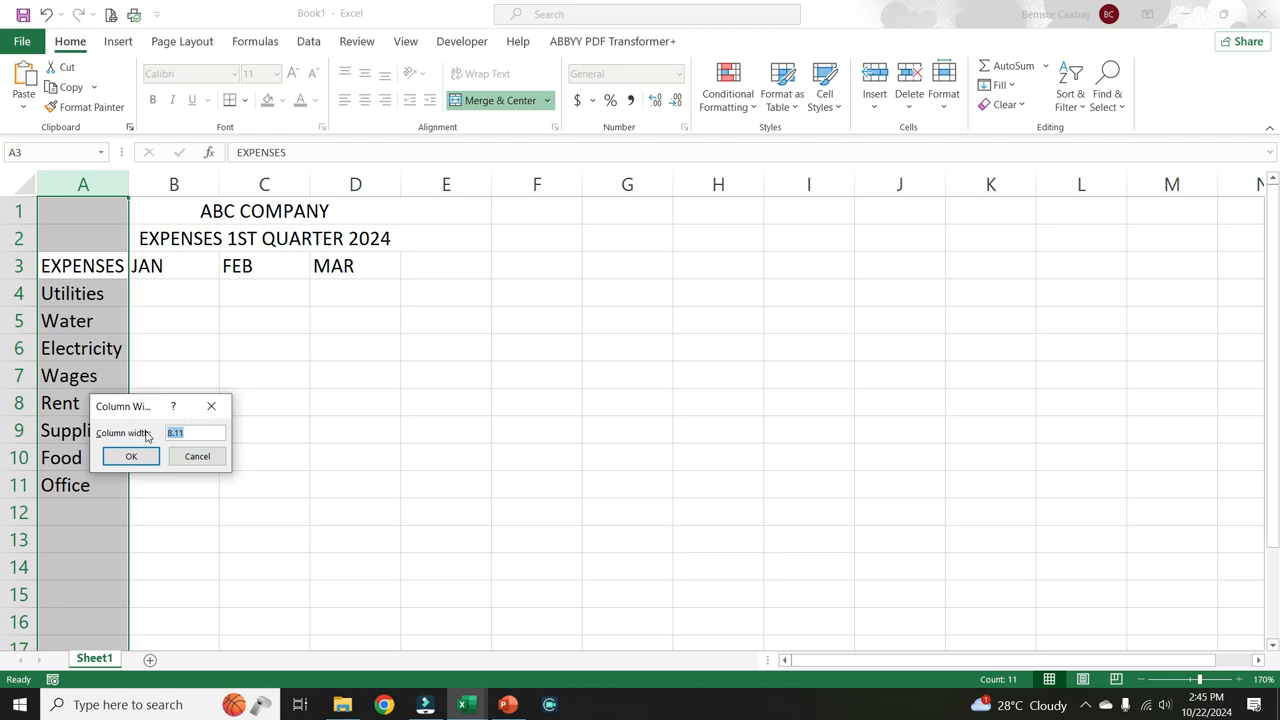
{"action": "type", "text": "14"}
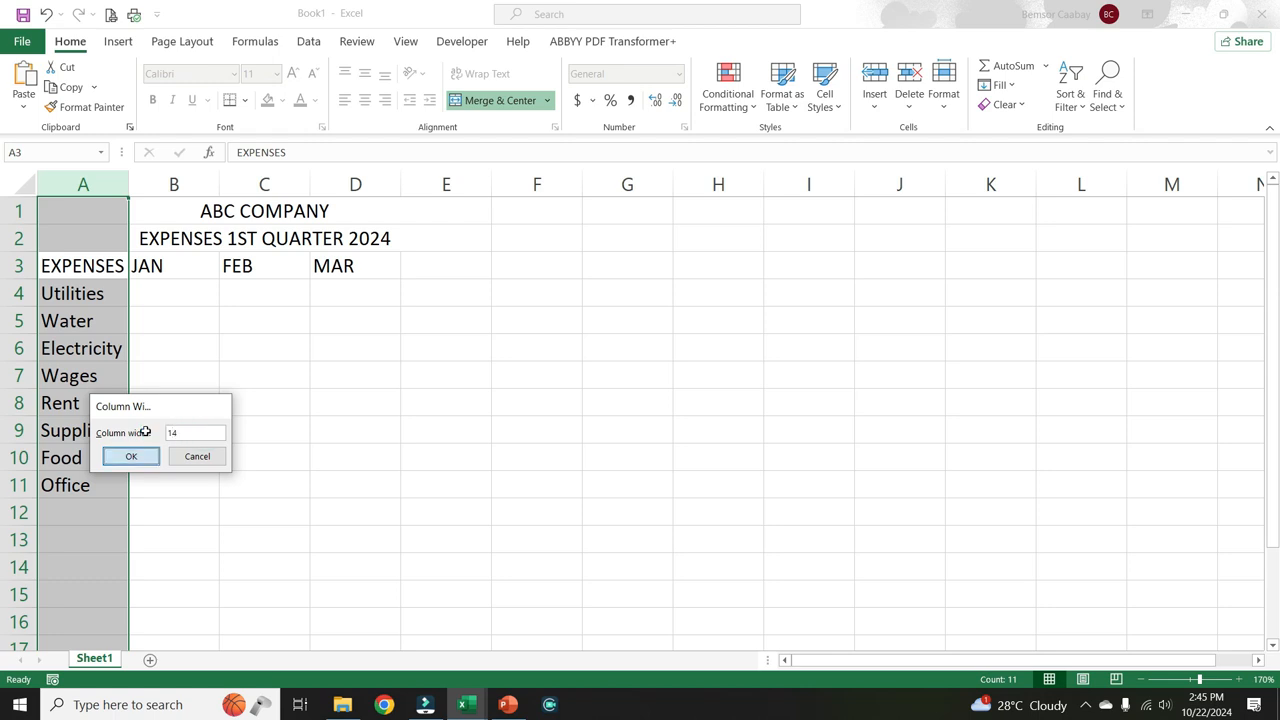
{"action": "key", "text": "Return"}
Step: Set the width of the month columns B through D to 20
{"action": "left_click", "coordinate": [242, 267]}
{"action": "left_click_drag", "start_coordinate": [243, 266], "coordinate": [381, 266]}
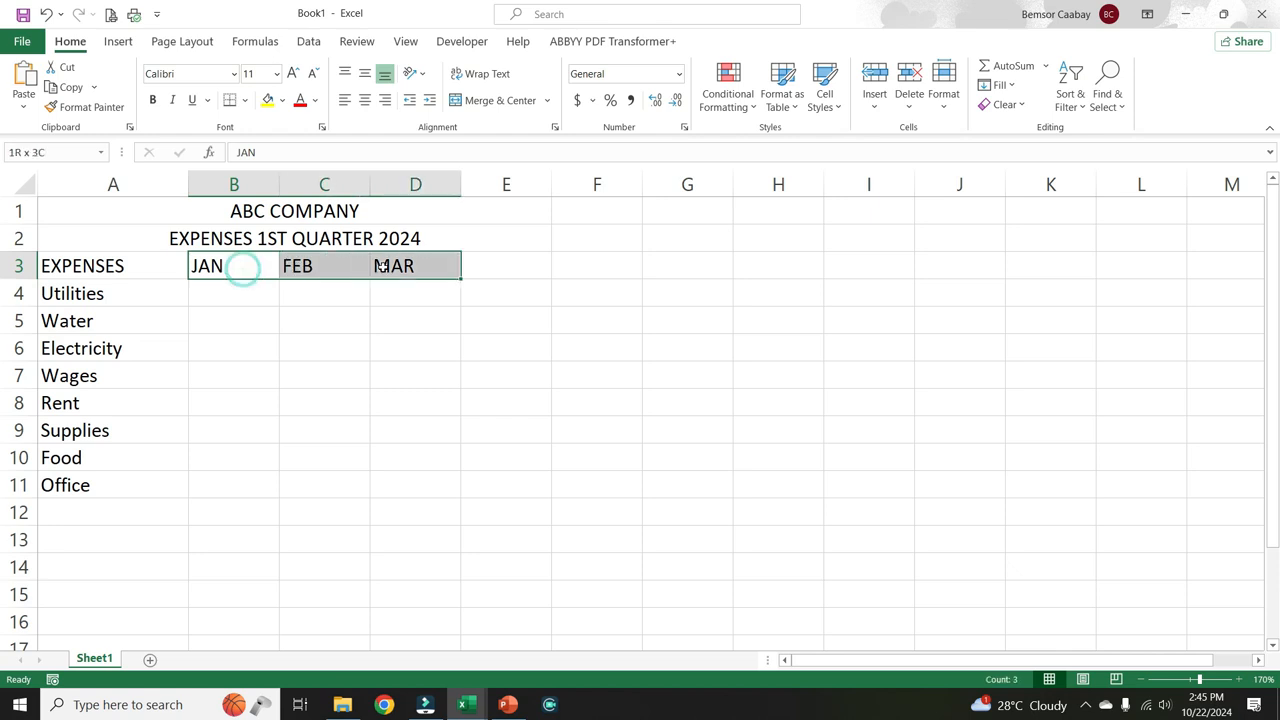
{"action": "left_click_drag", "start_coordinate": [226, 184], "coordinate": [410, 183]}
{"action": "right_click", "coordinate": [409, 183]}
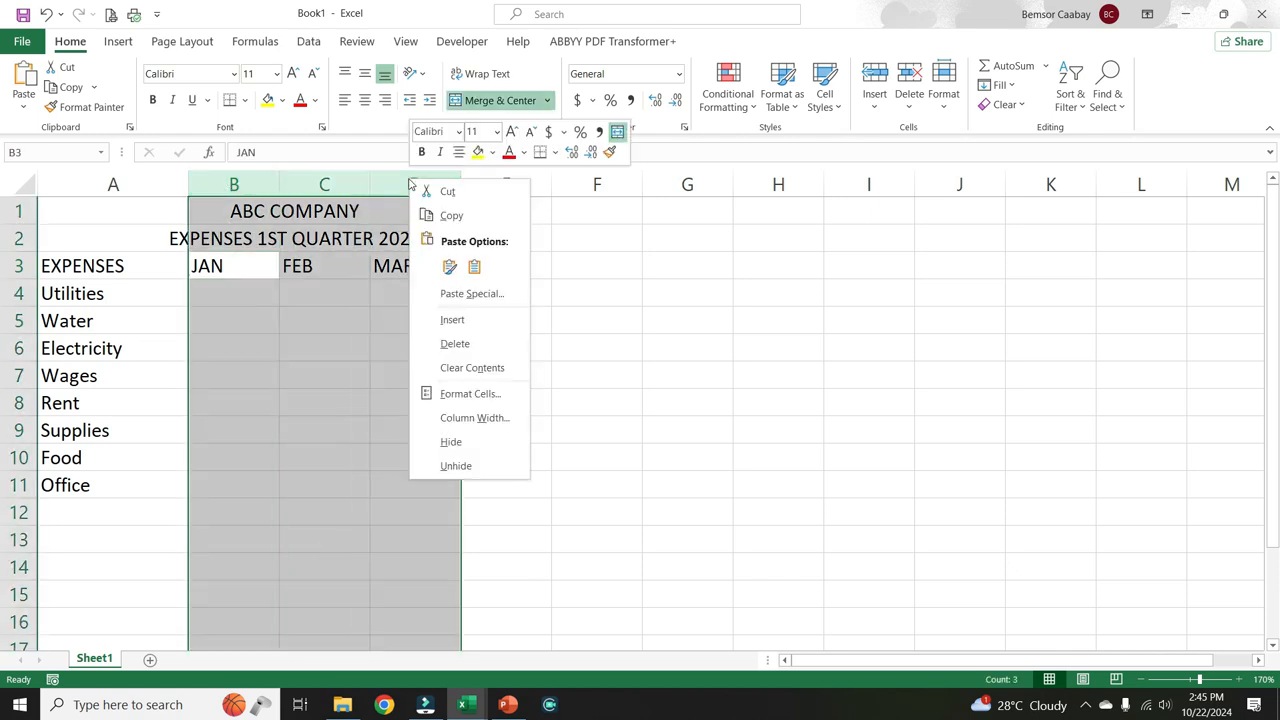
{"action": "left_click", "coordinate": [471, 418]}
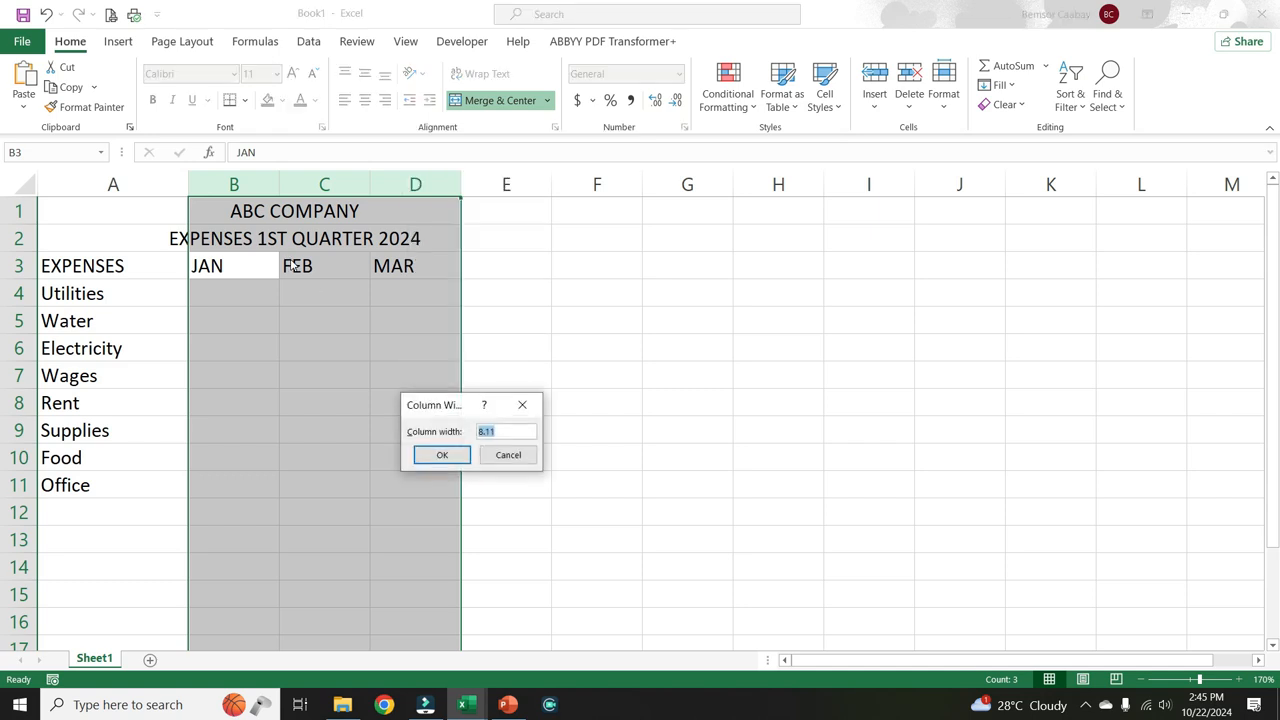
{"action": "type", "text": "20"}
{"action": "key", "text": "Return"}
{"action": "left_click", "coordinate": [491, 338]}
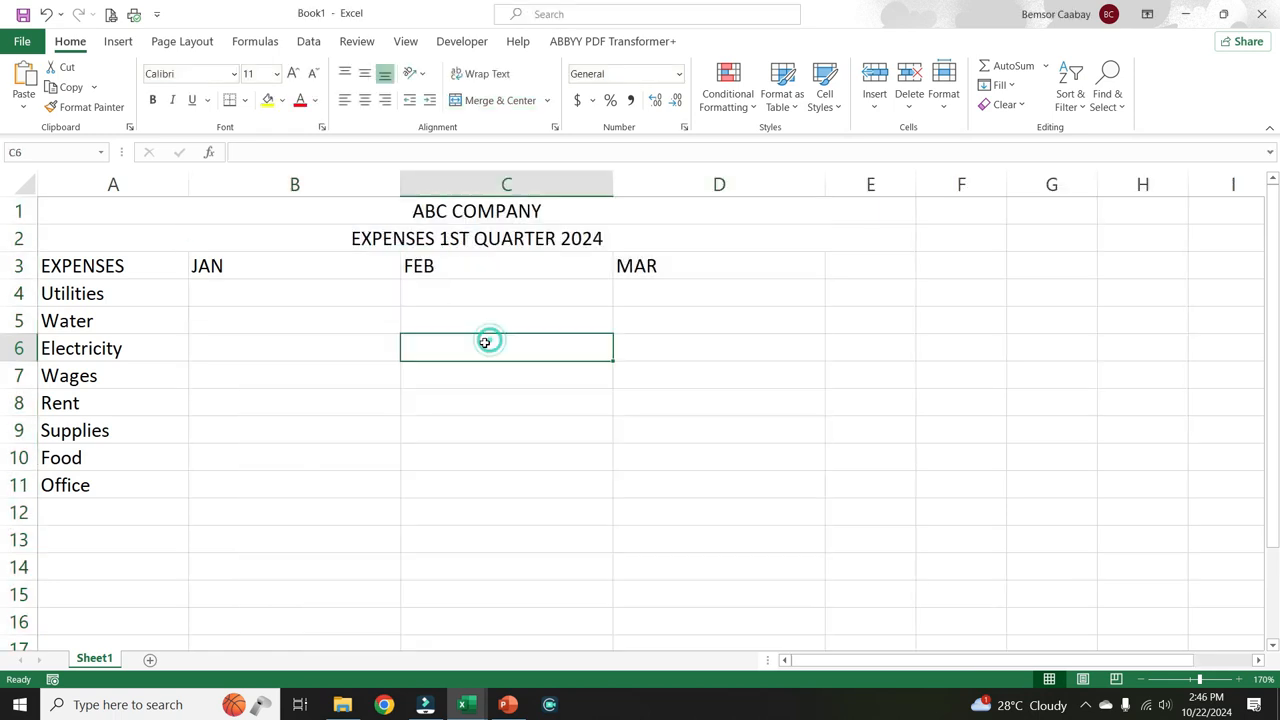
Step: Make the header row A3:D3 bold and center its text horizontally
{"action": "left_click_drag", "start_coordinate": [83, 266], "coordinate": [636, 268]}
{"action": "left_click", "coordinate": [151, 101]}
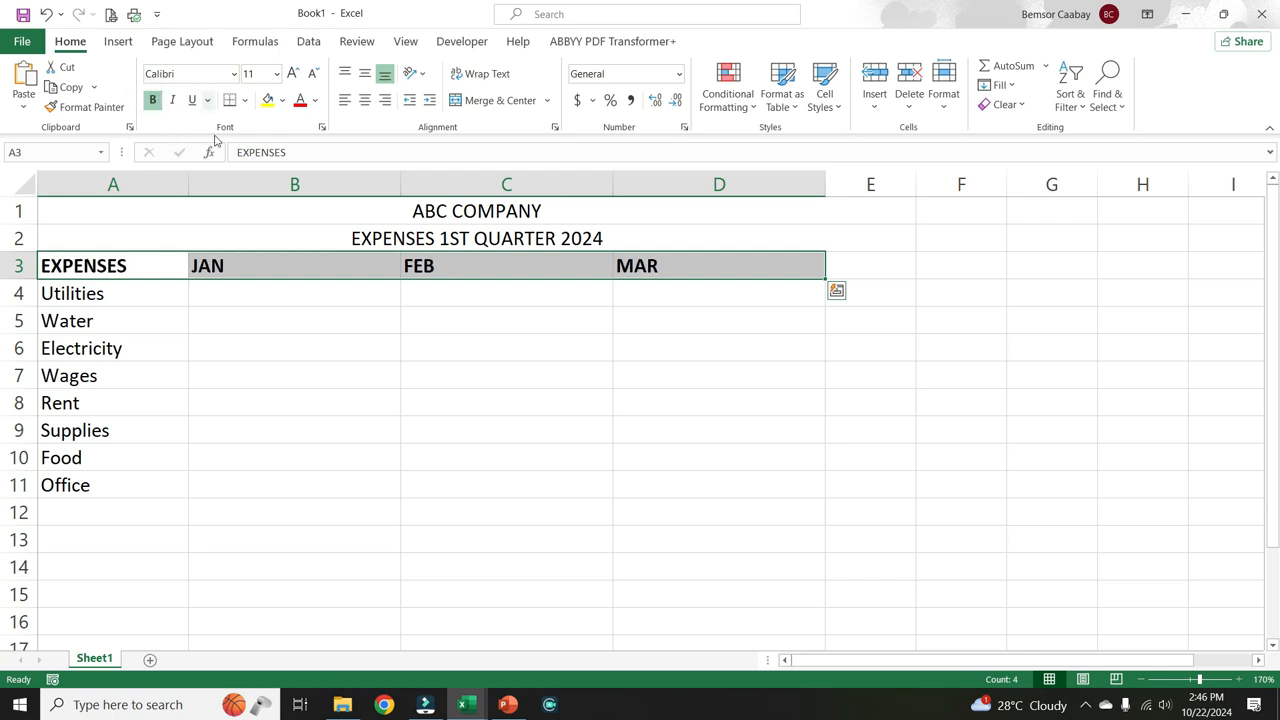
{"action": "left_click", "coordinate": [365, 101]}
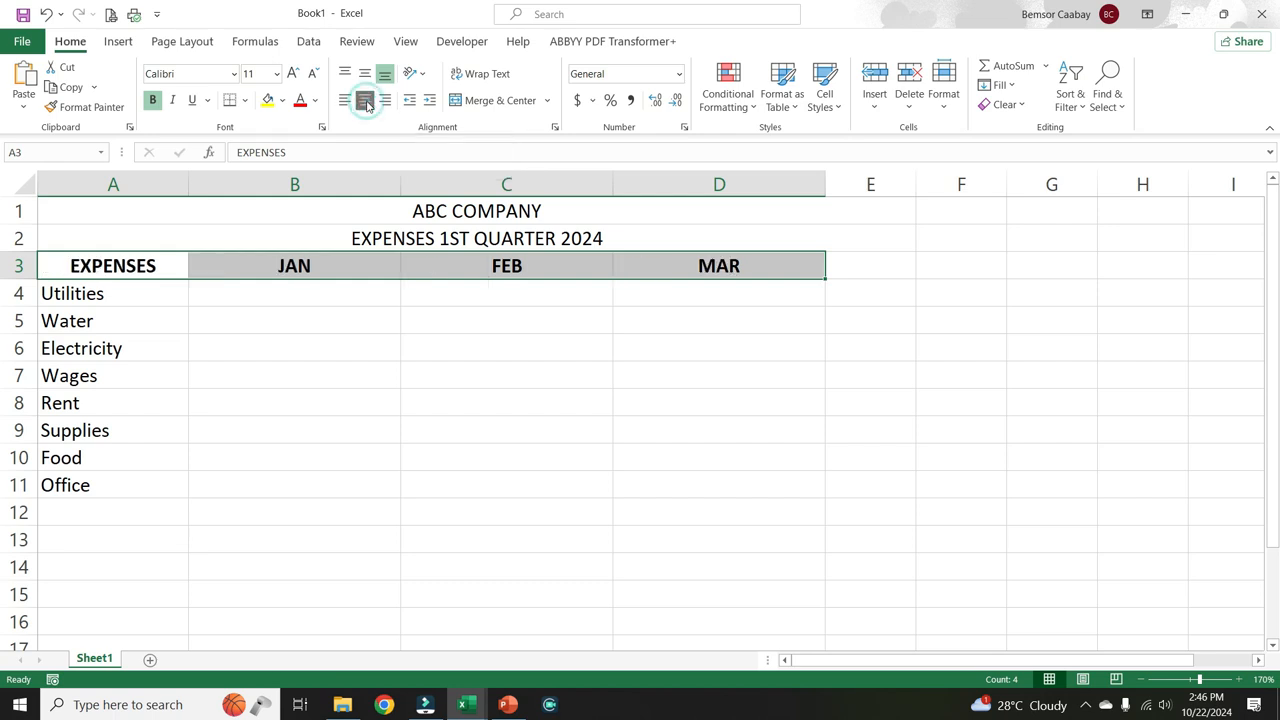
Step: Make the main expense labels Utilities, Wages, Rent and Supplies bold
{"action": "left_click", "coordinate": [128, 292]}
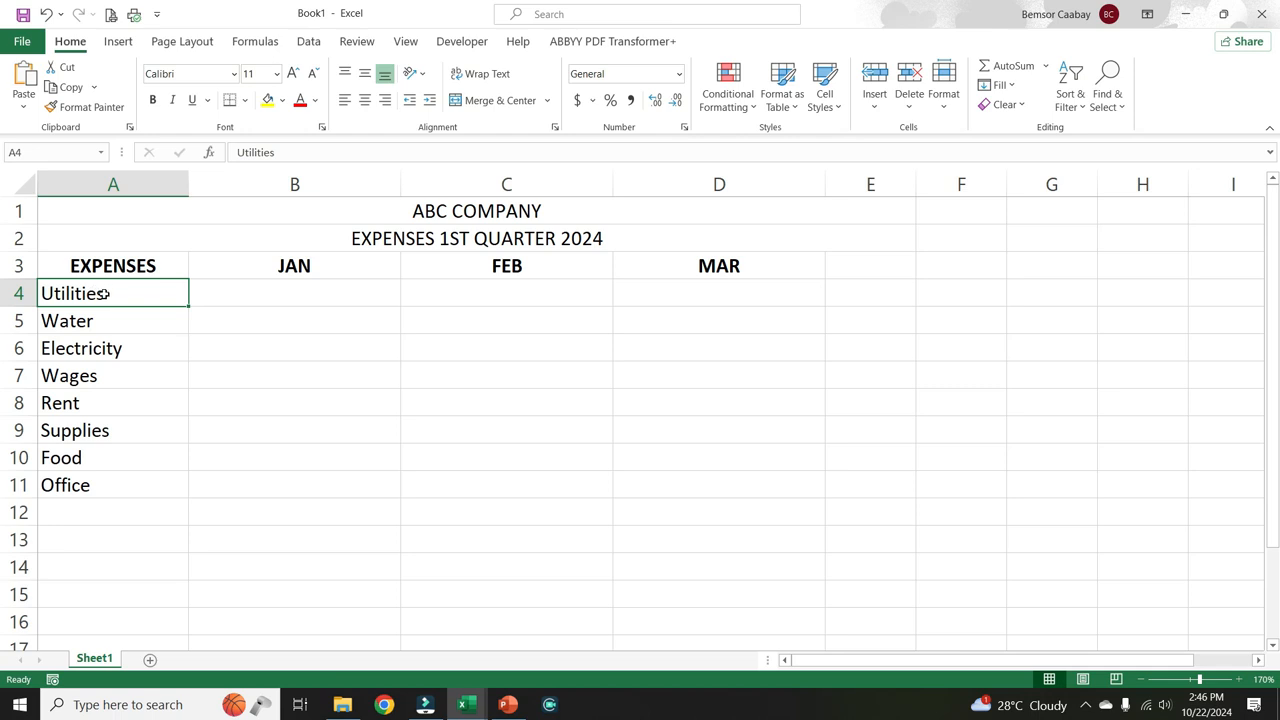
{"action": "left_click", "coordinate": [152, 100]}
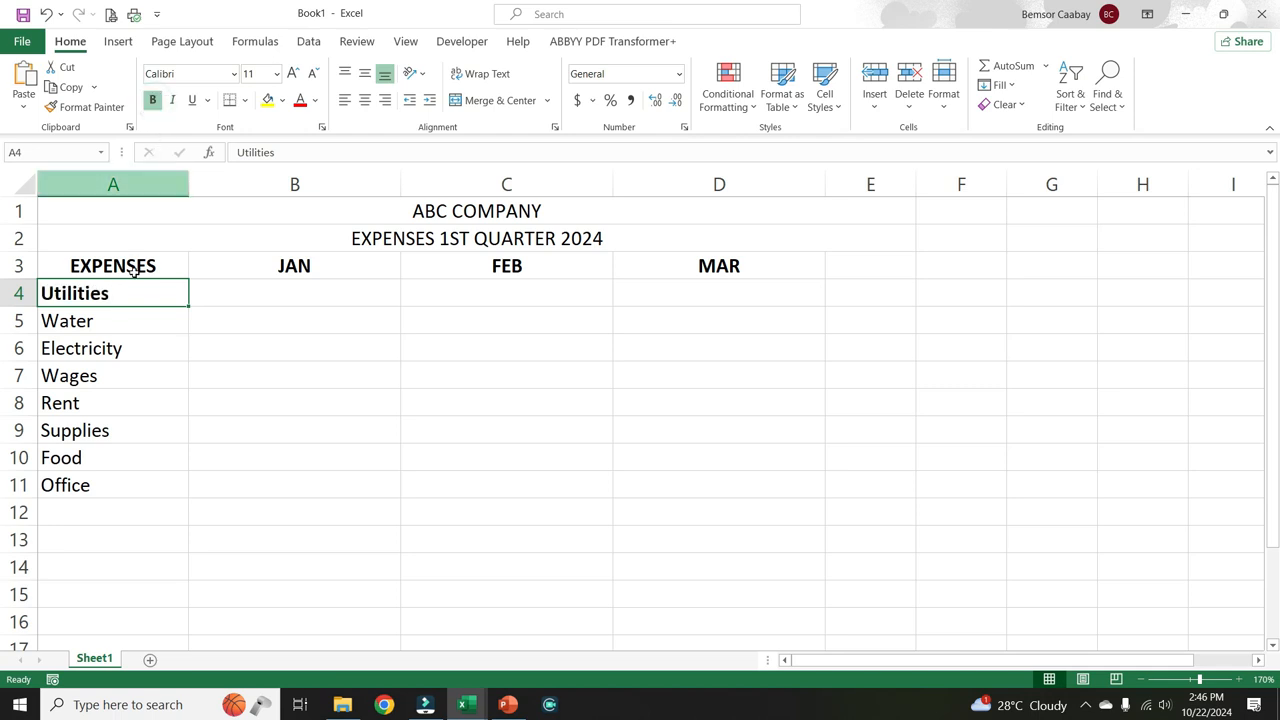
{"action": "left_click", "coordinate": [120, 375]}
{"action": "left_click", "coordinate": [152, 100]}
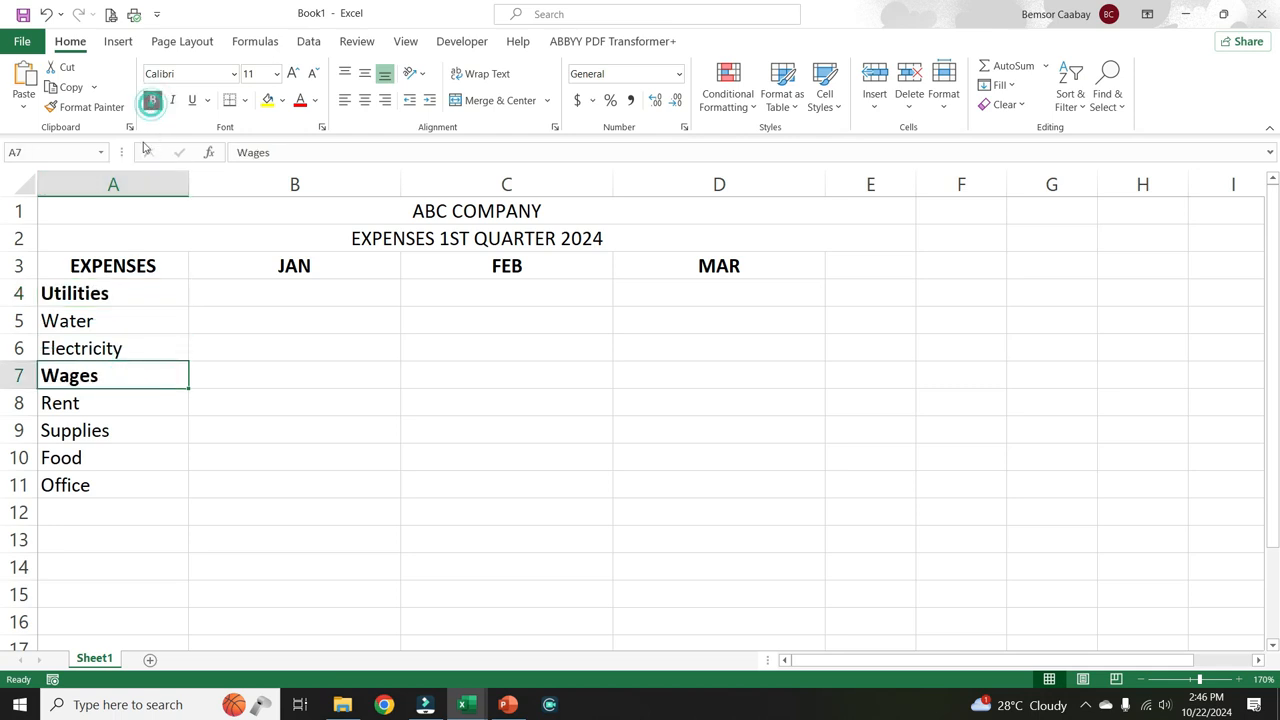
{"action": "left_click", "coordinate": [108, 412]}
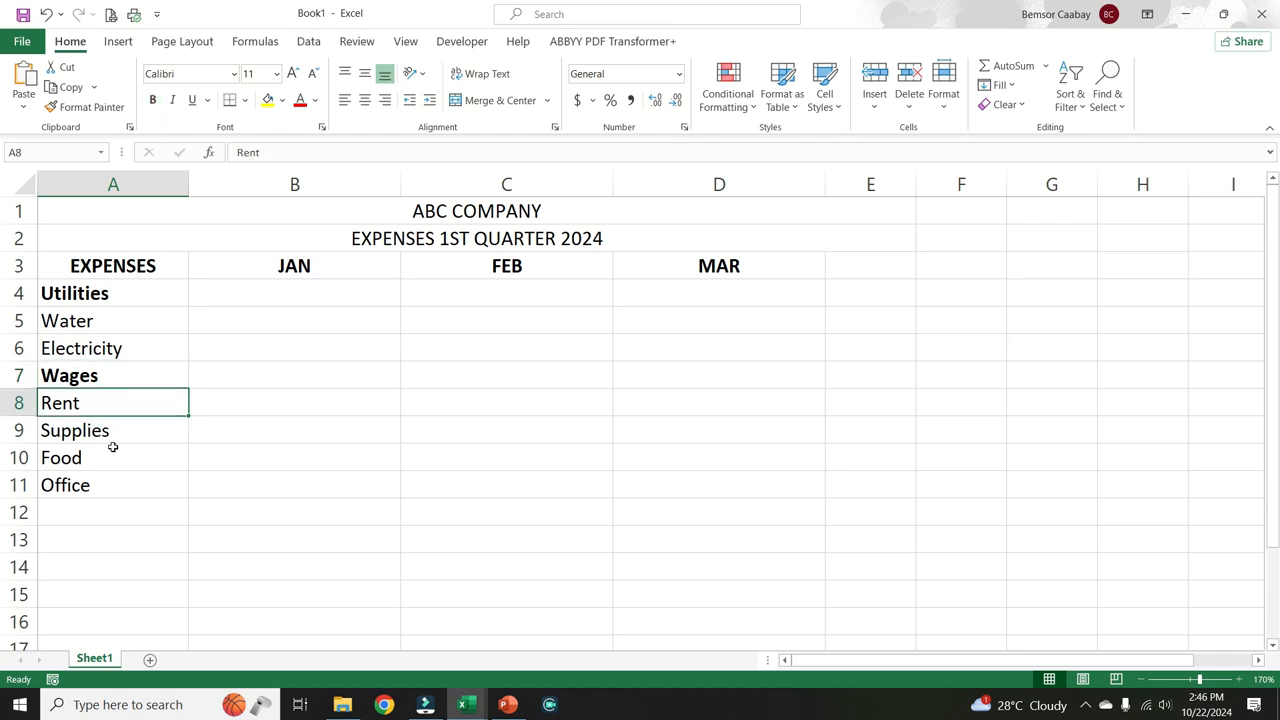
{"action": "left_click_drag", "start_coordinate": [120, 430], "coordinate": [120, 405]}
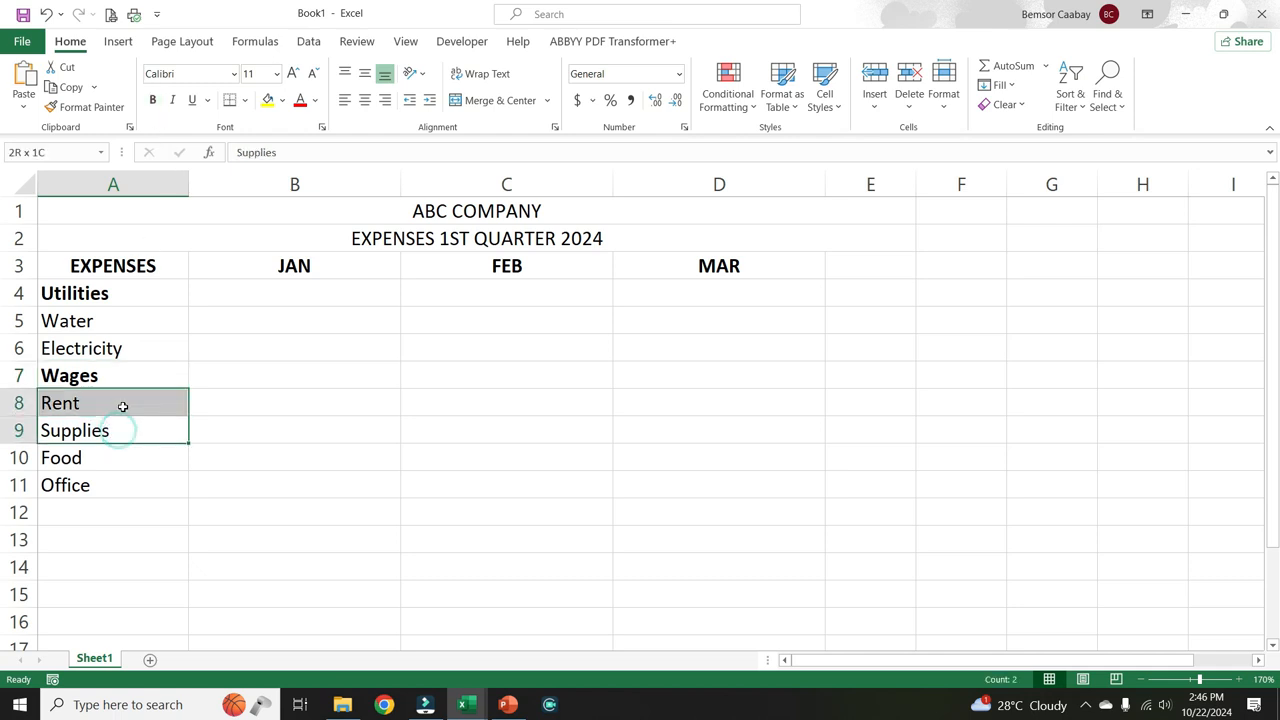
{"action": "left_click", "coordinate": [152, 100]}
Step: Indent the sub-items Water and Electricity in A5:A6 and Food and Office in A10:A11 by one level
{"action": "left_click_drag", "start_coordinate": [91, 322], "coordinate": [94, 340]}
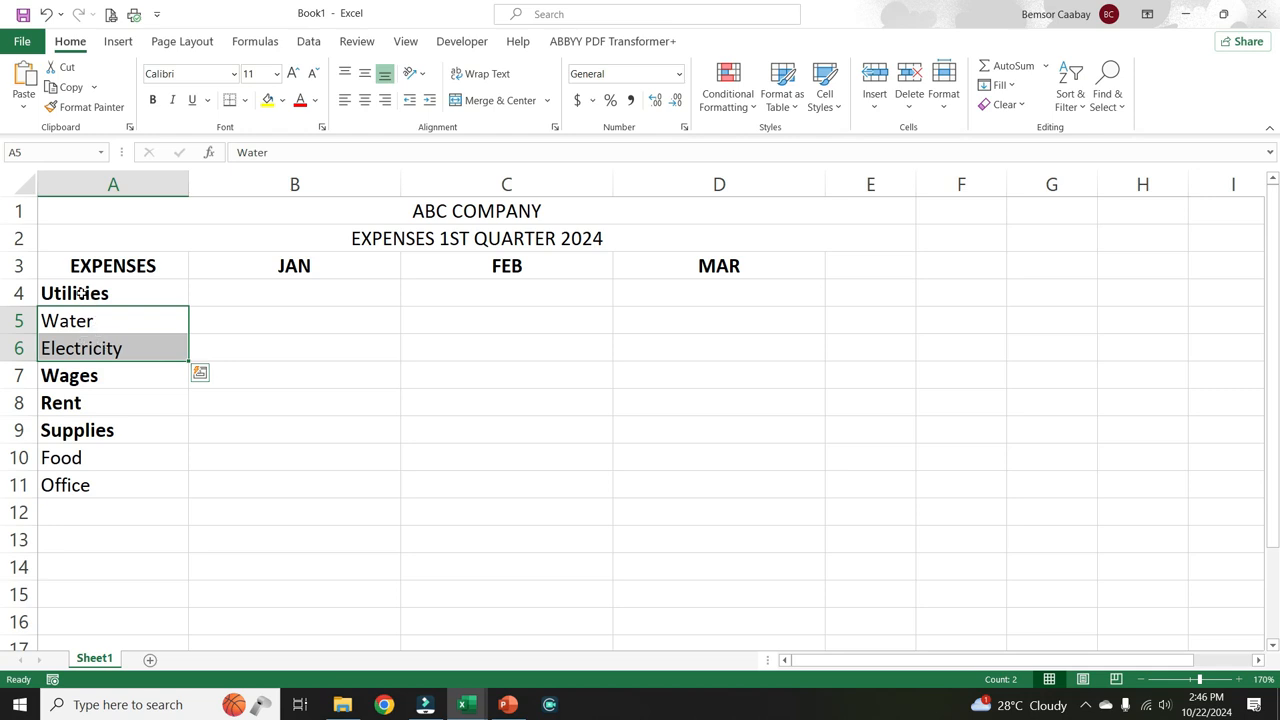
{"action": "left_click", "coordinate": [151, 317]}
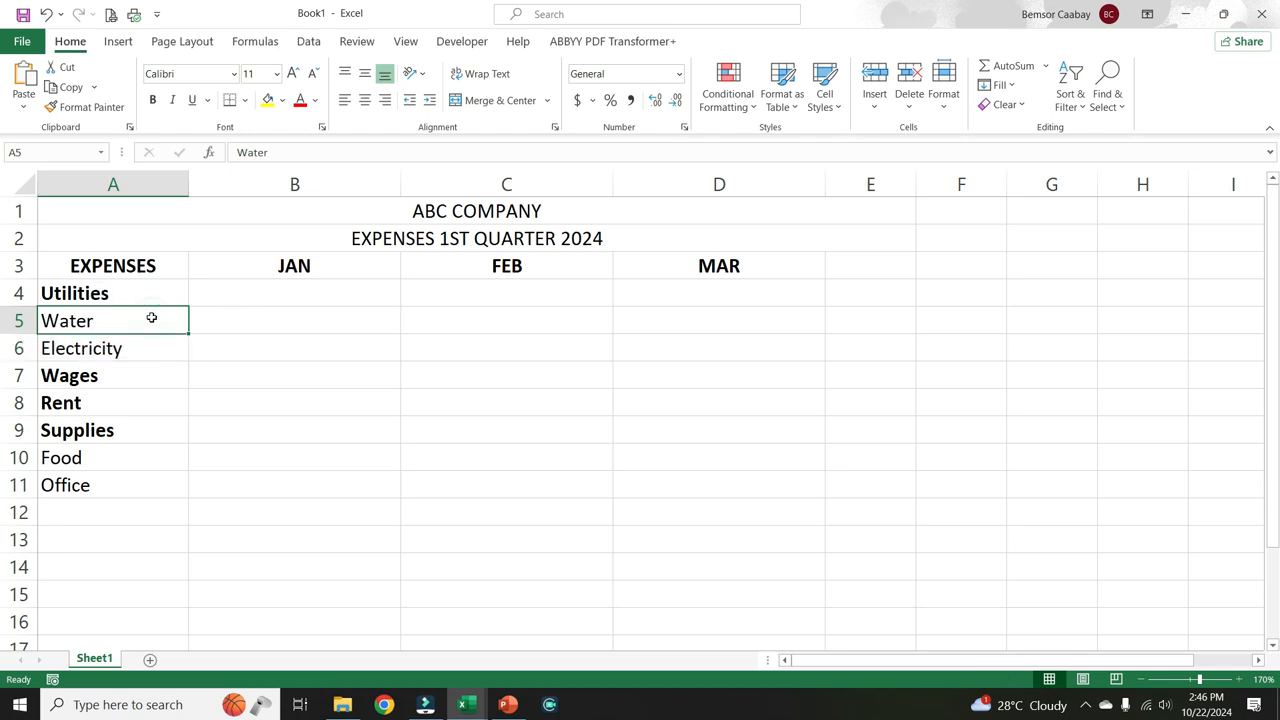
{"action": "left_click_drag", "start_coordinate": [150, 319], "coordinate": [149, 345]}
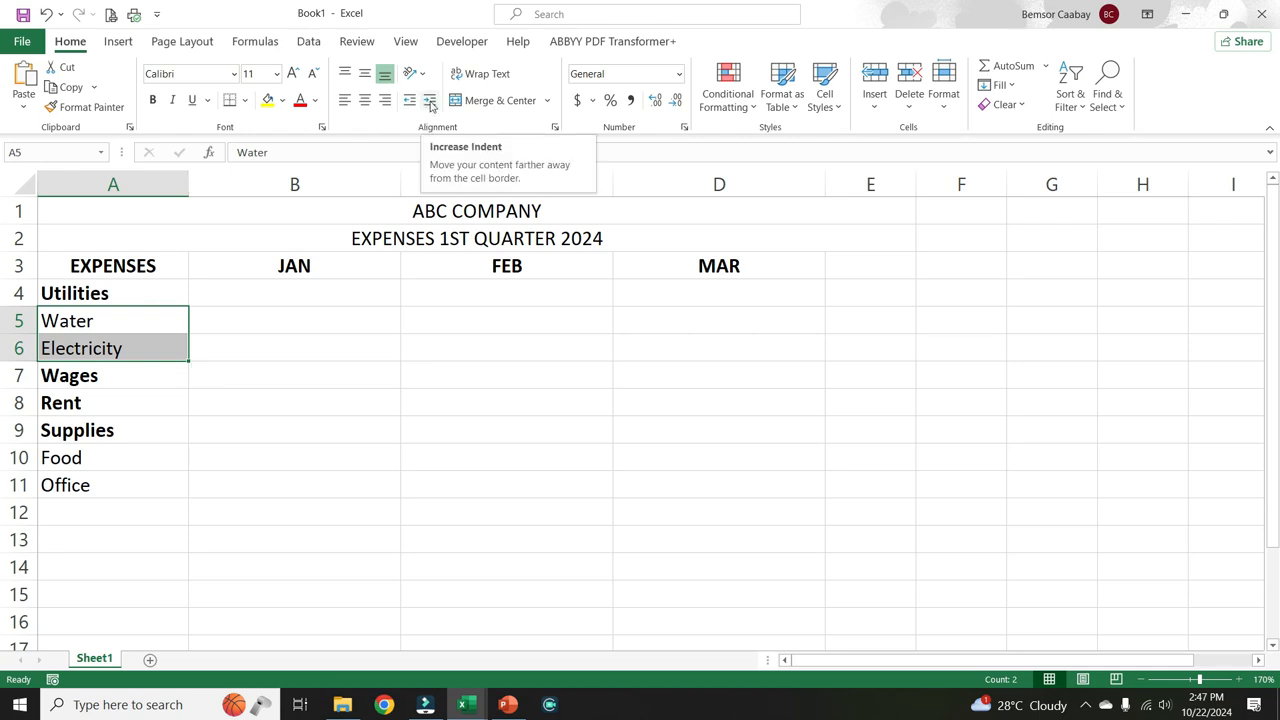
{"action": "left_click", "coordinate": [430, 103]}
{"action": "left_click", "coordinate": [134, 447]}
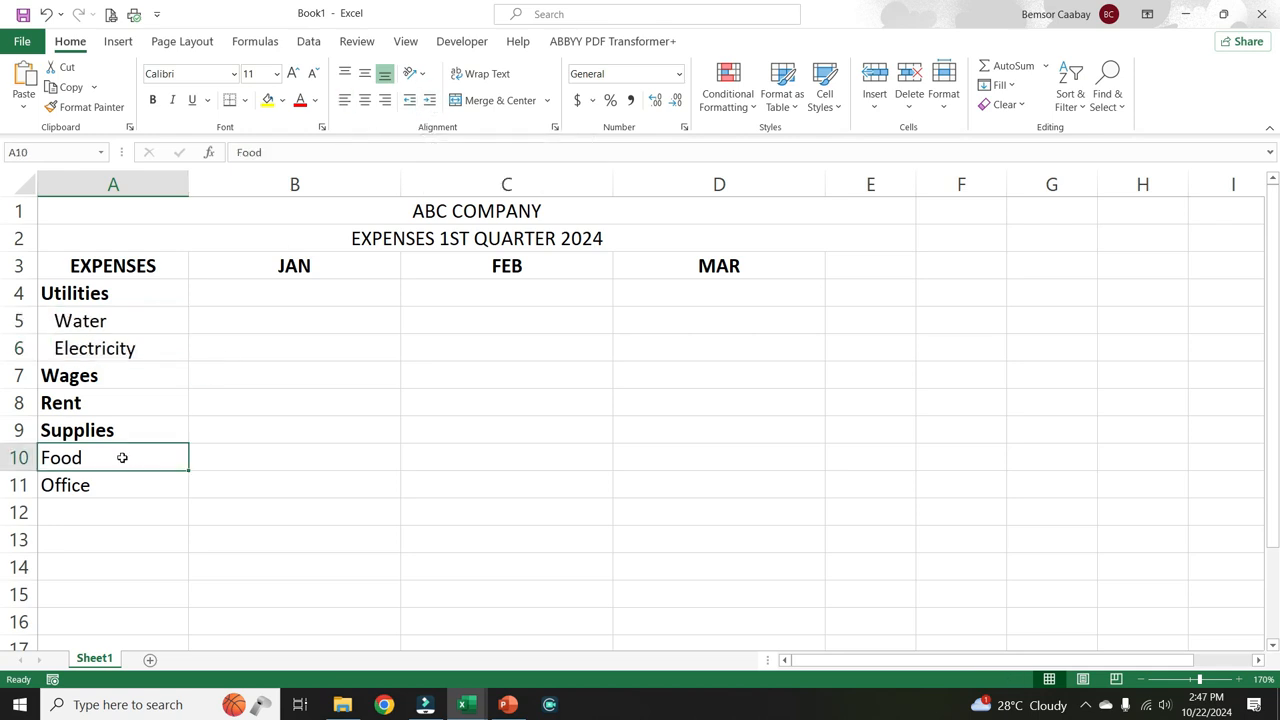
{"action": "left_click_drag", "start_coordinate": [123, 457], "coordinate": [117, 469]}
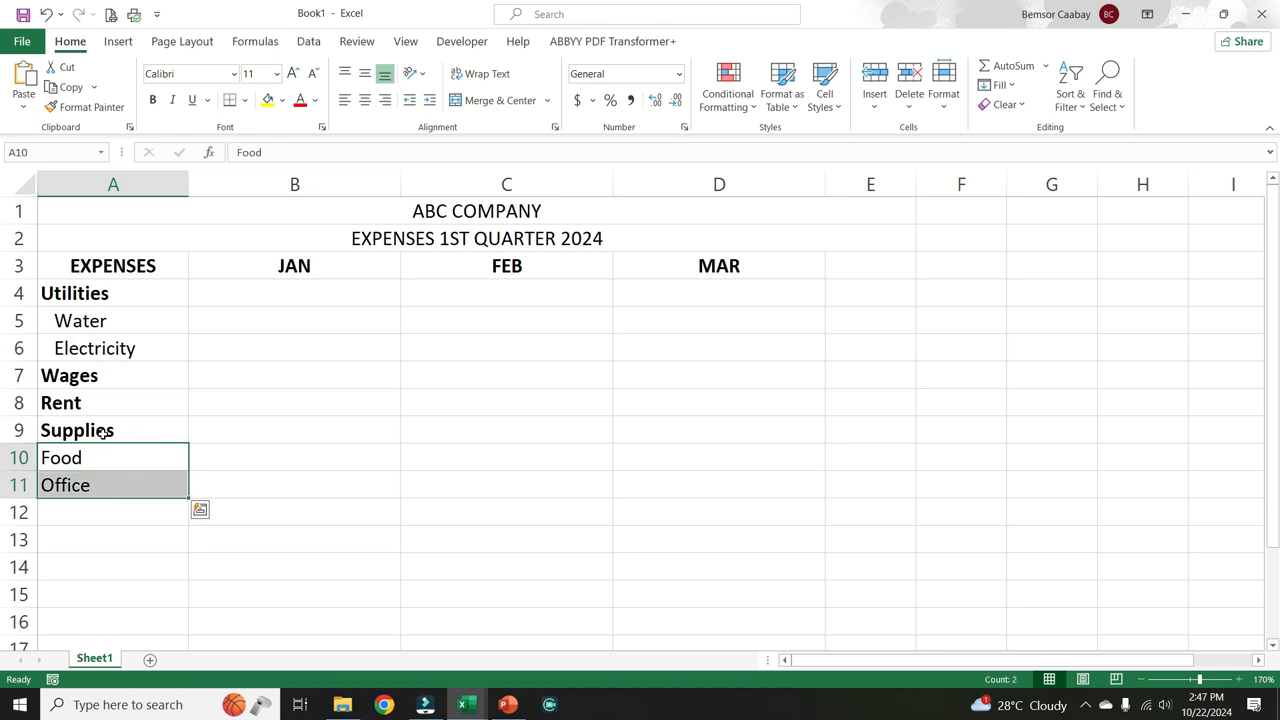
{"action": "left_click", "coordinate": [430, 101]}
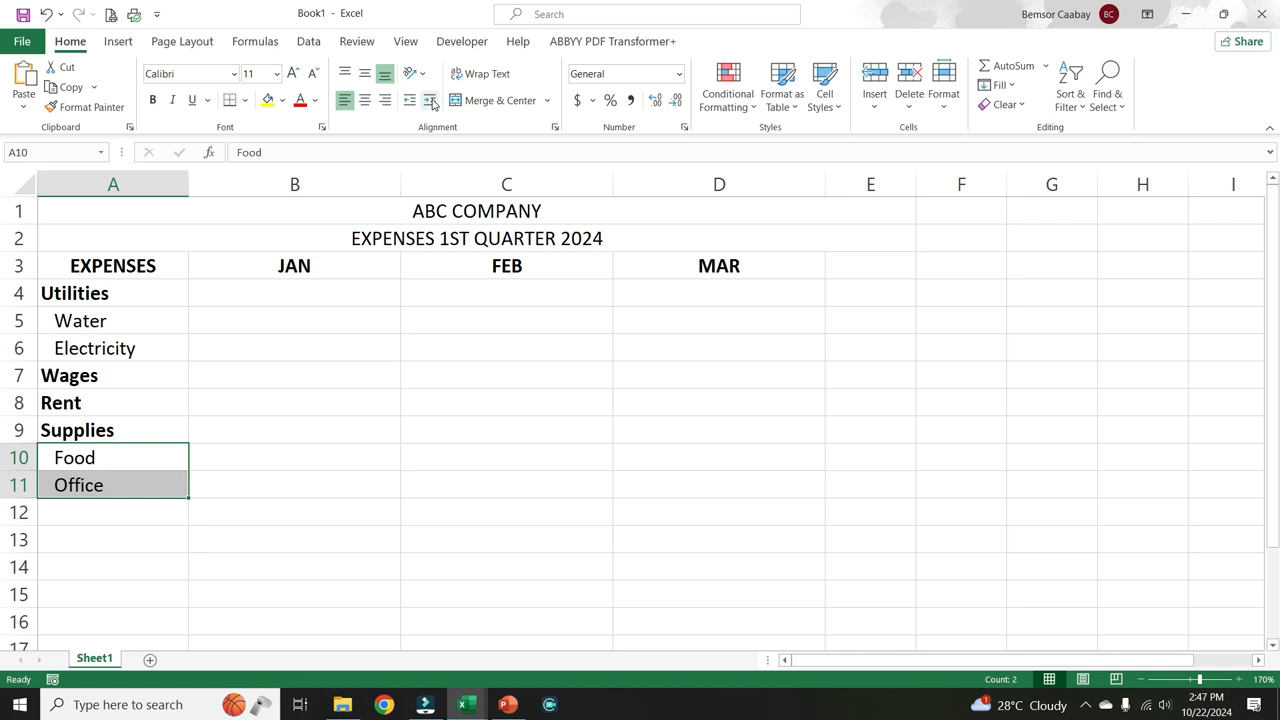
{"action": "left_click", "coordinate": [143, 328]}
{"action": "left_click", "coordinate": [142, 370]}
{"action": "left_click", "coordinate": [141, 321]}
{"action": "left_click", "coordinate": [143, 346]}
{"action": "left_click", "coordinate": [143, 320]}
{"action": "left_click", "coordinate": [143, 355]}
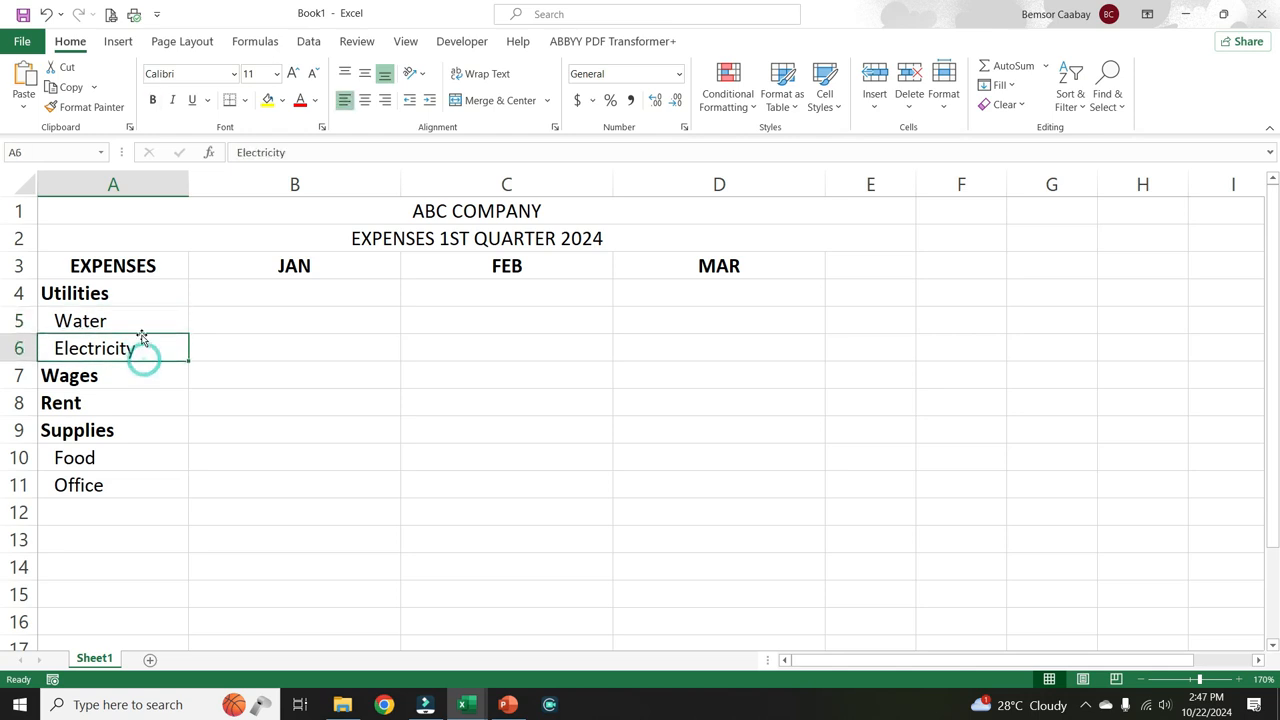
{"action": "left_click", "coordinate": [134, 320]}
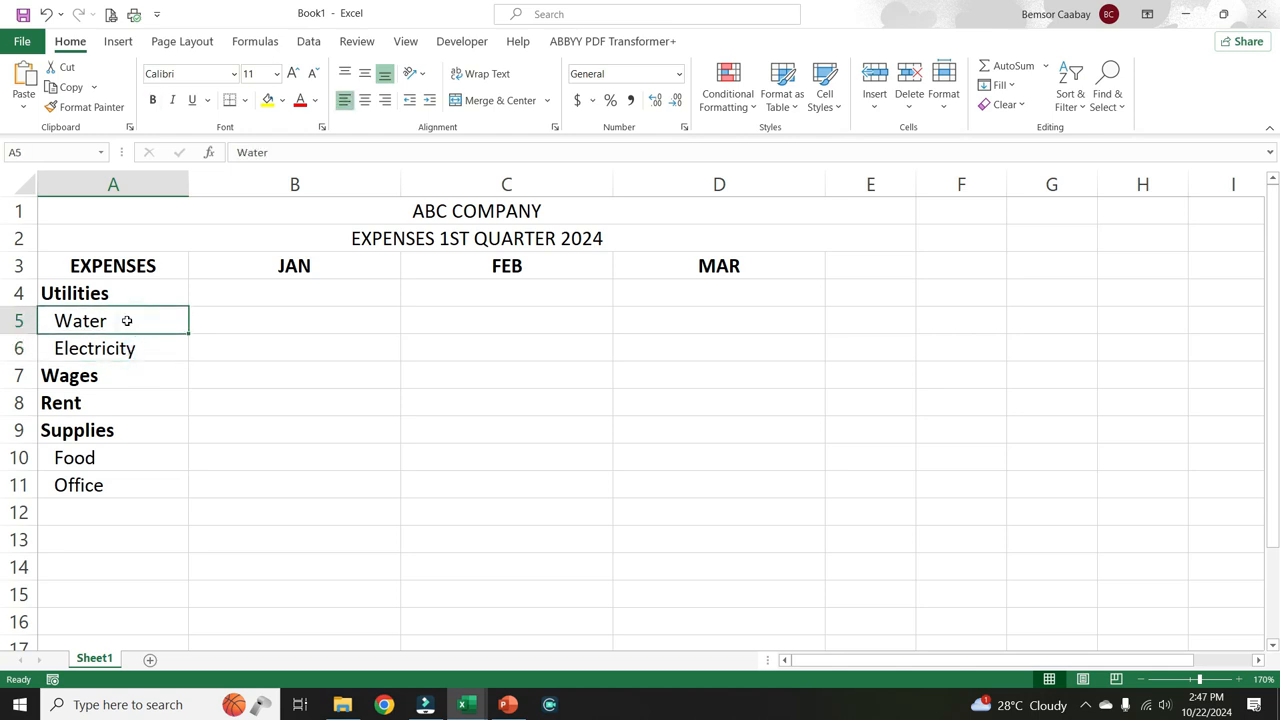
Step: Enter 15000 as the January Water expense in cell B5
{"action": "left_click", "coordinate": [257, 315]}
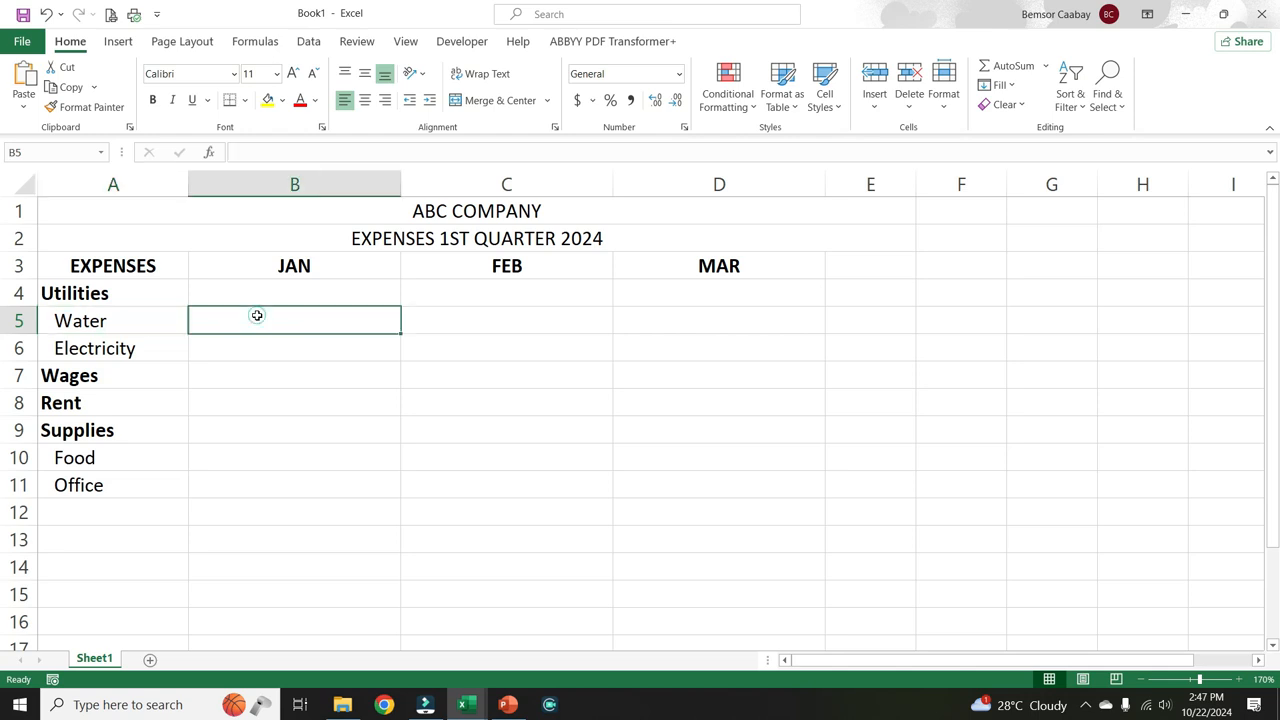
{"action": "type", "text": "15000"}
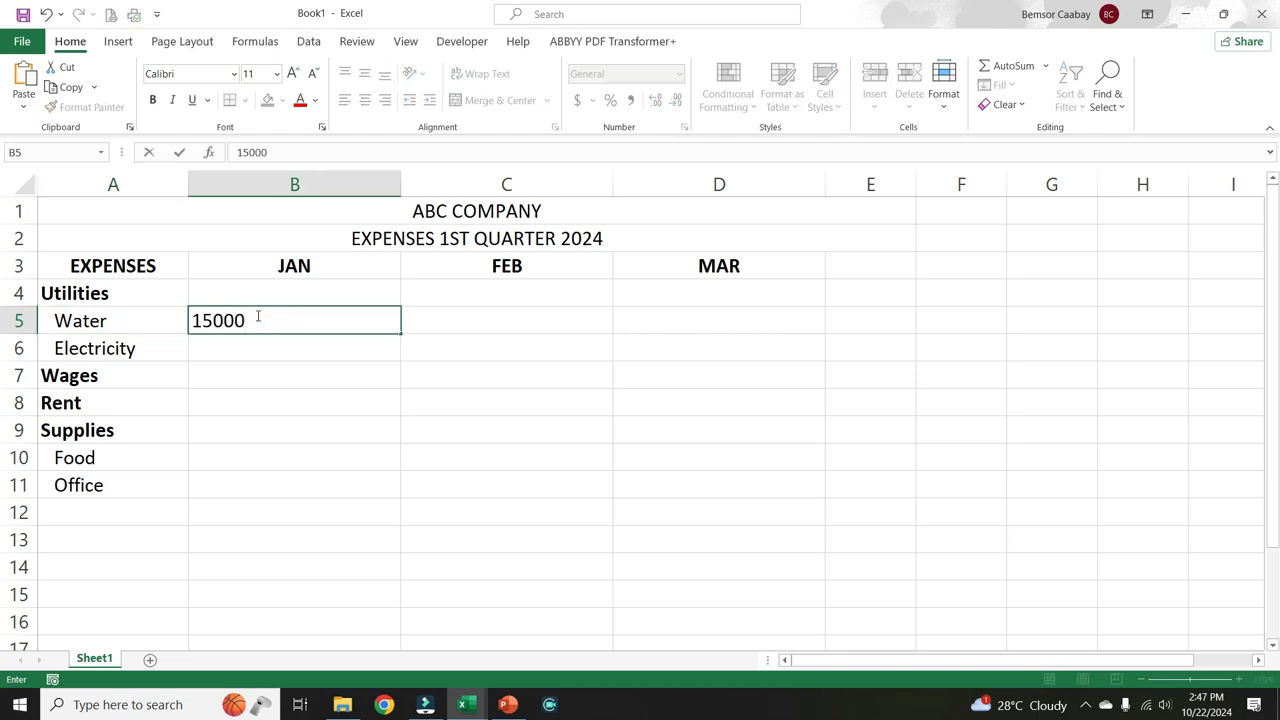
{"action": "left_click", "coordinate": [294, 378]}
{"action": "left_click", "coordinate": [462, 318]}
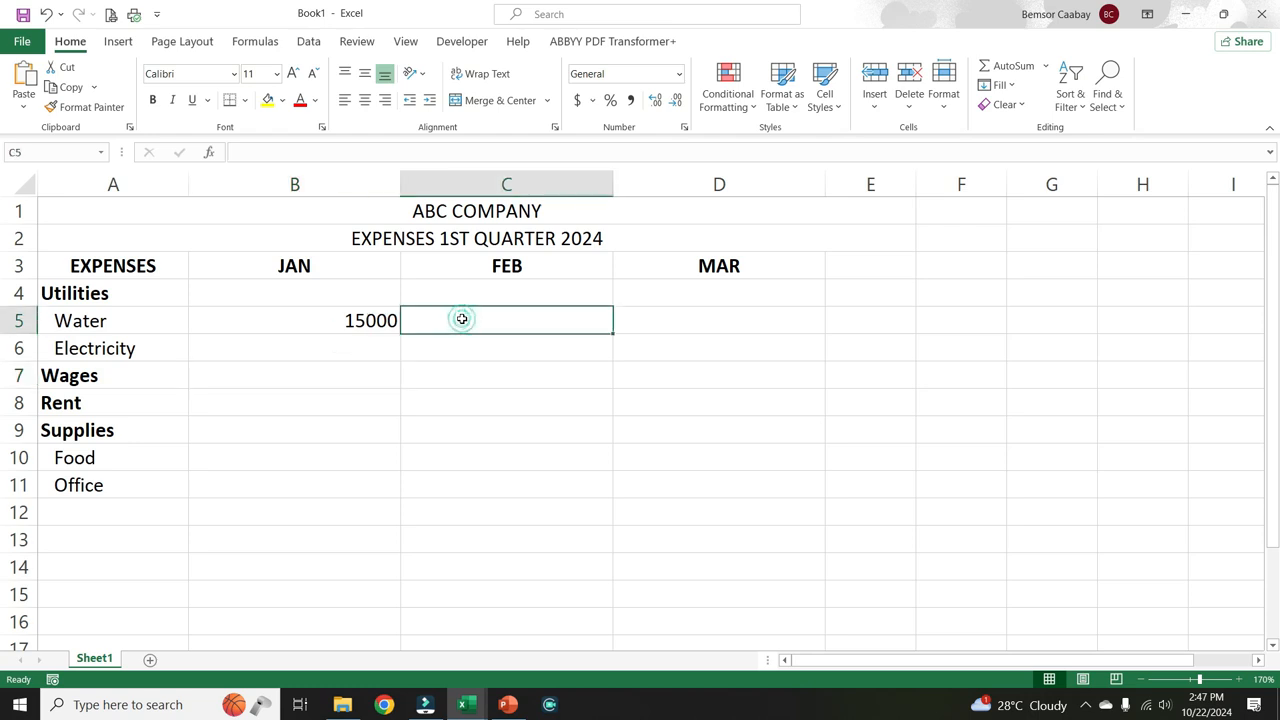
{"action": "left_click", "coordinate": [668, 318]}
{"action": "left_click", "coordinate": [344, 321]}
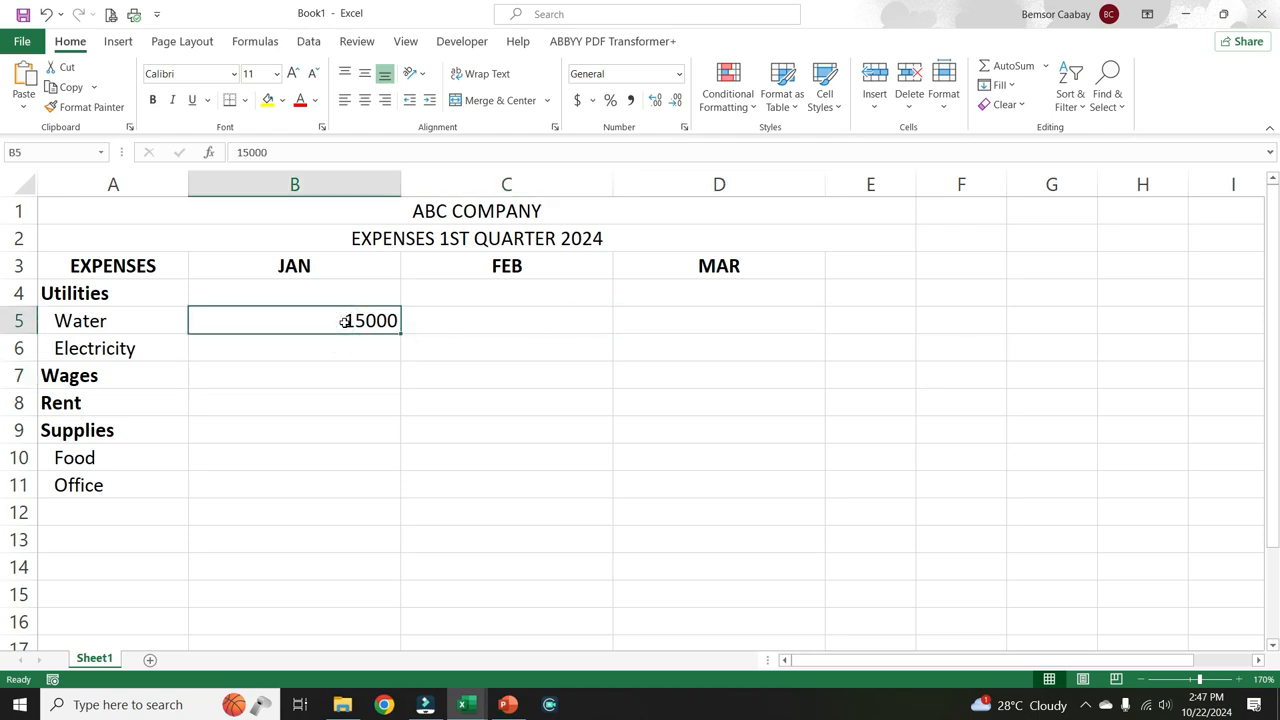
{"action": "left_click", "coordinate": [480, 321]}
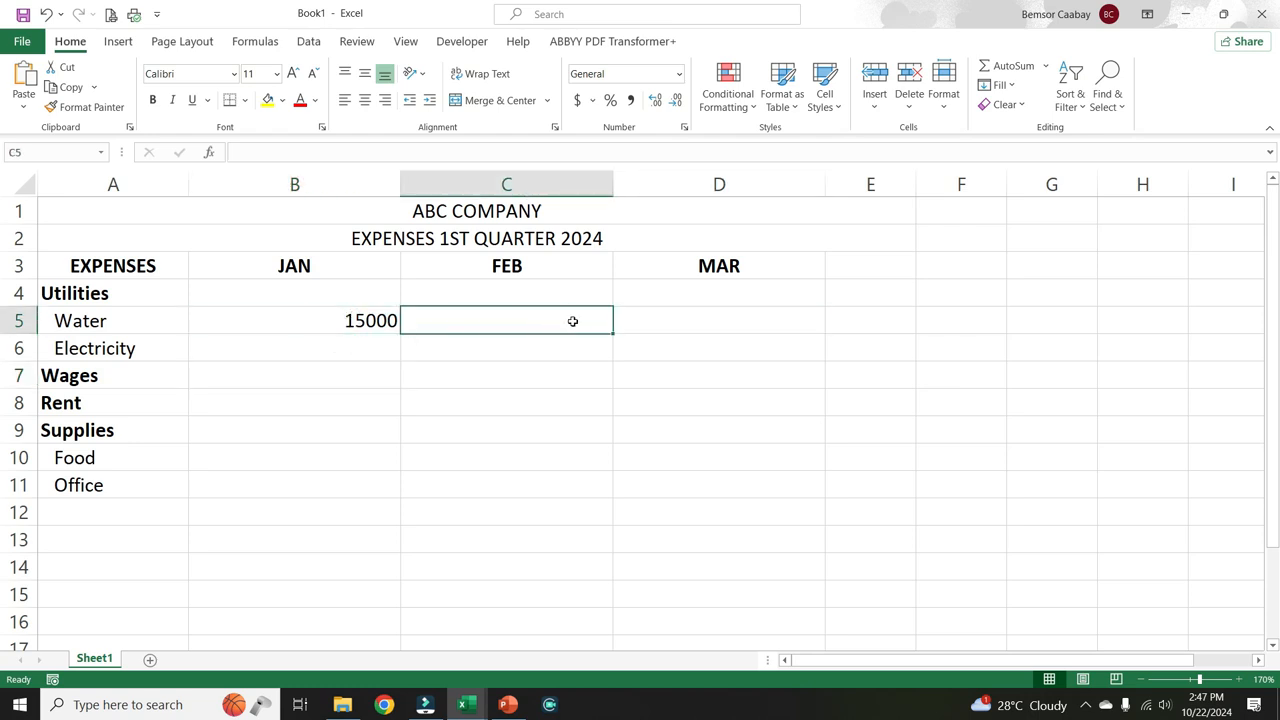
{"action": "left_click", "coordinate": [678, 322]}
{"action": "left_click", "coordinate": [462, 323]}
{"action": "left_click", "coordinate": [700, 326]}
{"action": "left_click", "coordinate": [527, 325]}
Step: Fill the January Water amount from B5 across to February and March in C5:D5
{"action": "left_click", "coordinate": [356, 324]}
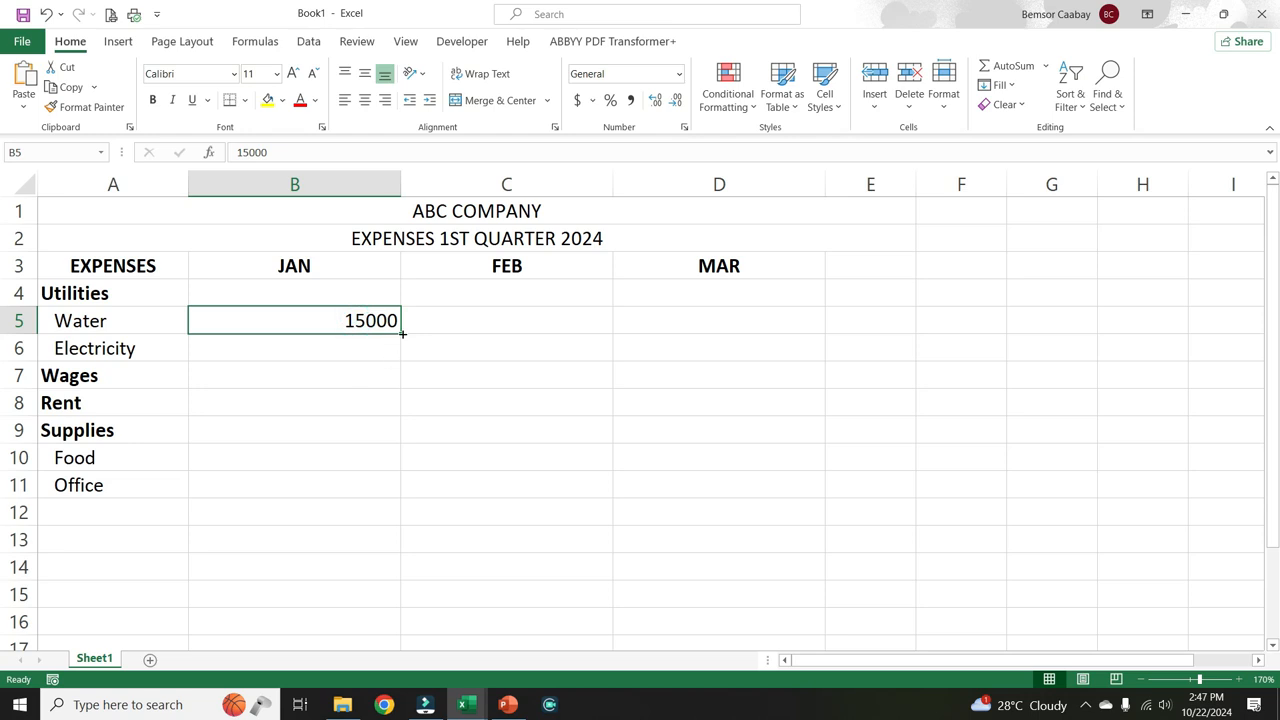
{"action": "left_click_drag", "start_coordinate": [402, 334], "coordinate": [749, 340]}
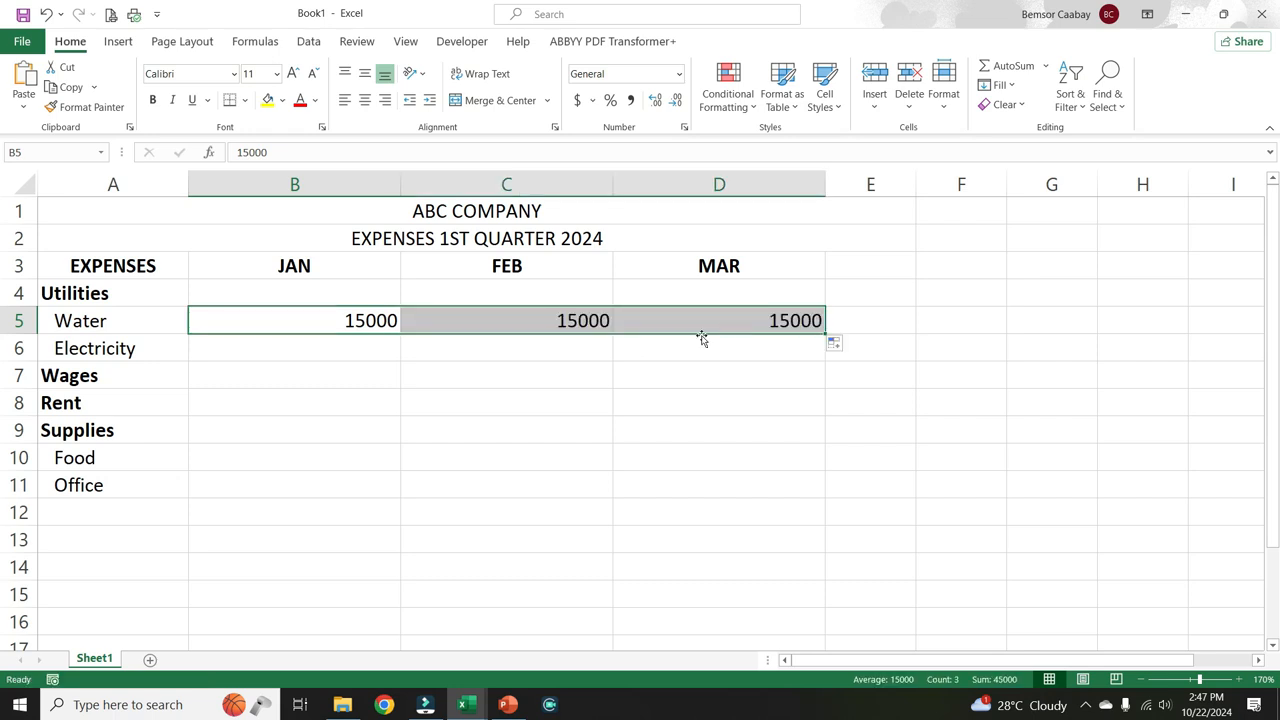
Step: Enter 3500 as the January Electricity expense in cell B6
{"action": "left_click", "coordinate": [341, 346]}
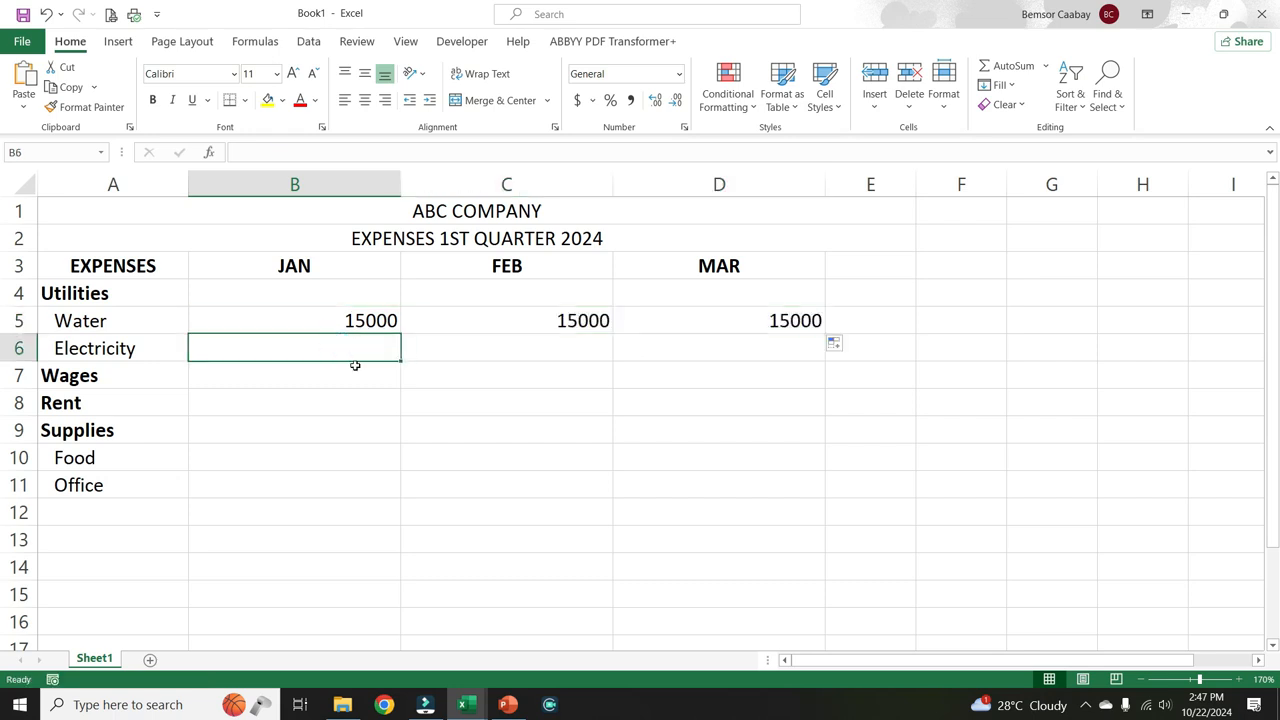
{"action": "type", "text": "3500"}
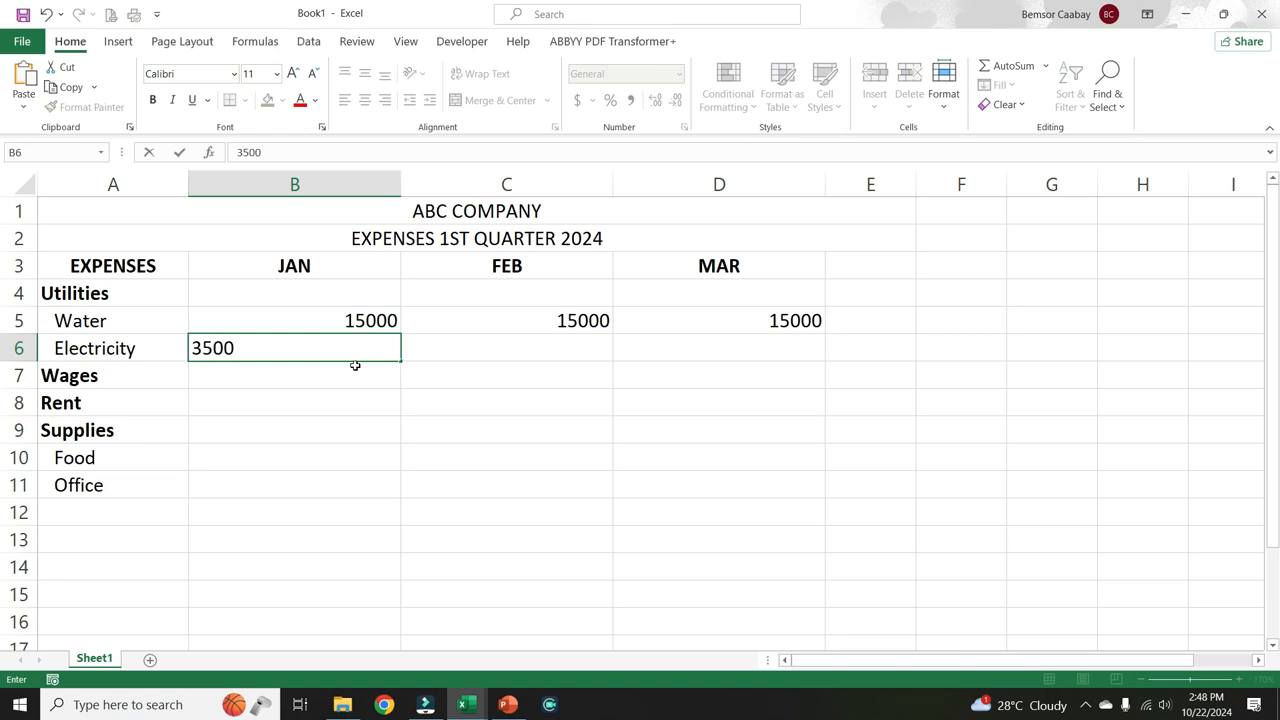
{"action": "key", "text": "Return"}
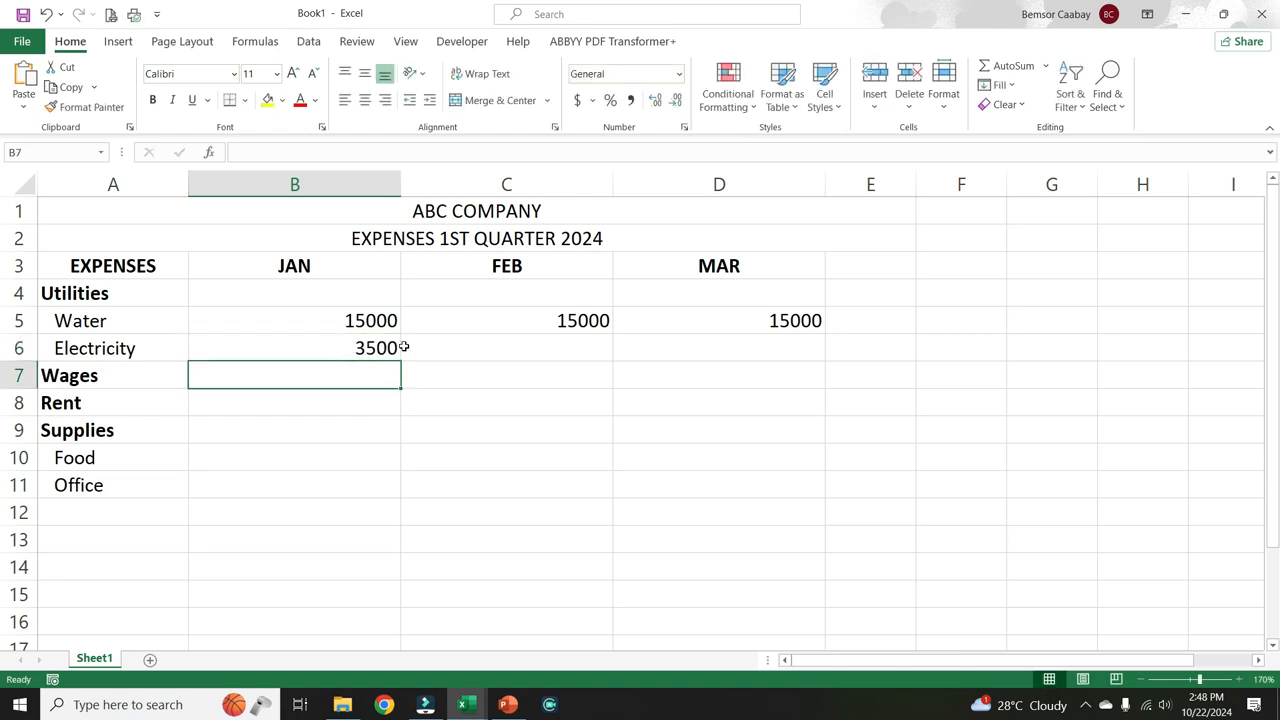
{"action": "left_click", "coordinate": [490, 347]}
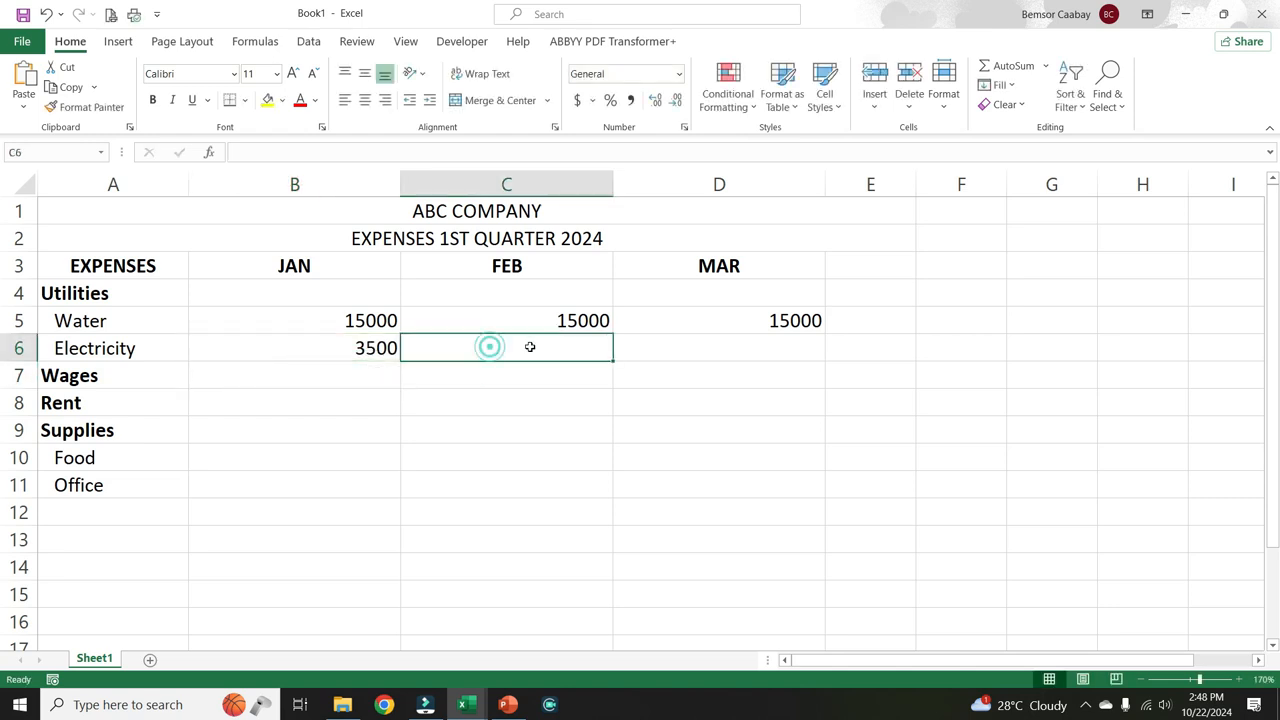
{"action": "left_click", "coordinate": [726, 341]}
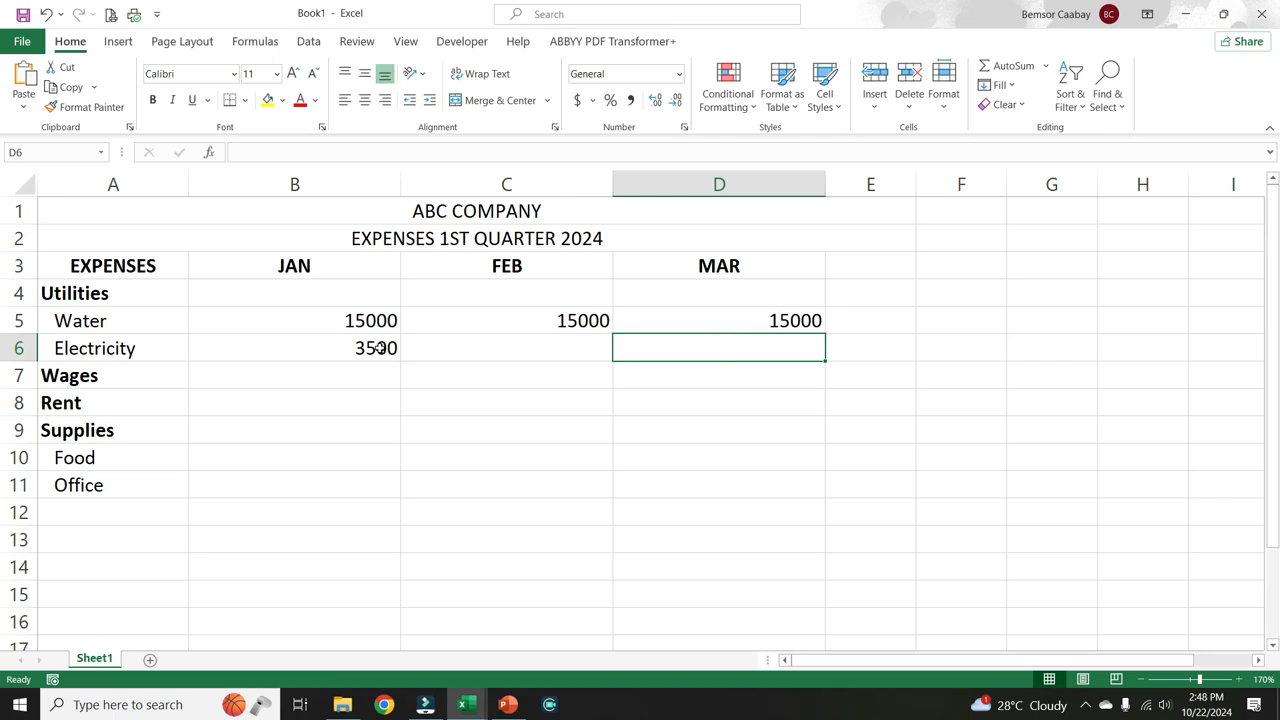
Step: Fill the January Electricity amount from B6 across to February and March in C6:D6
{"action": "left_click_drag", "start_coordinate": [380, 347], "coordinate": [659, 350]}
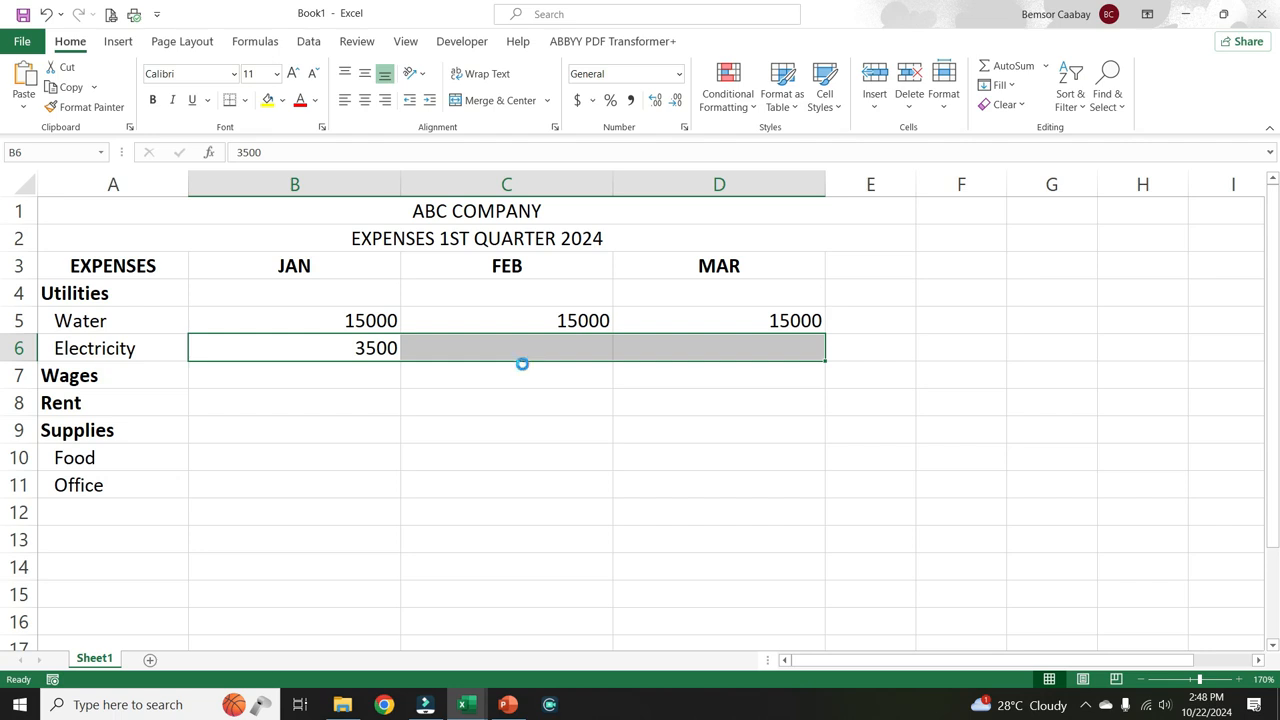
{"action": "key", "text": "ctrl+r"}
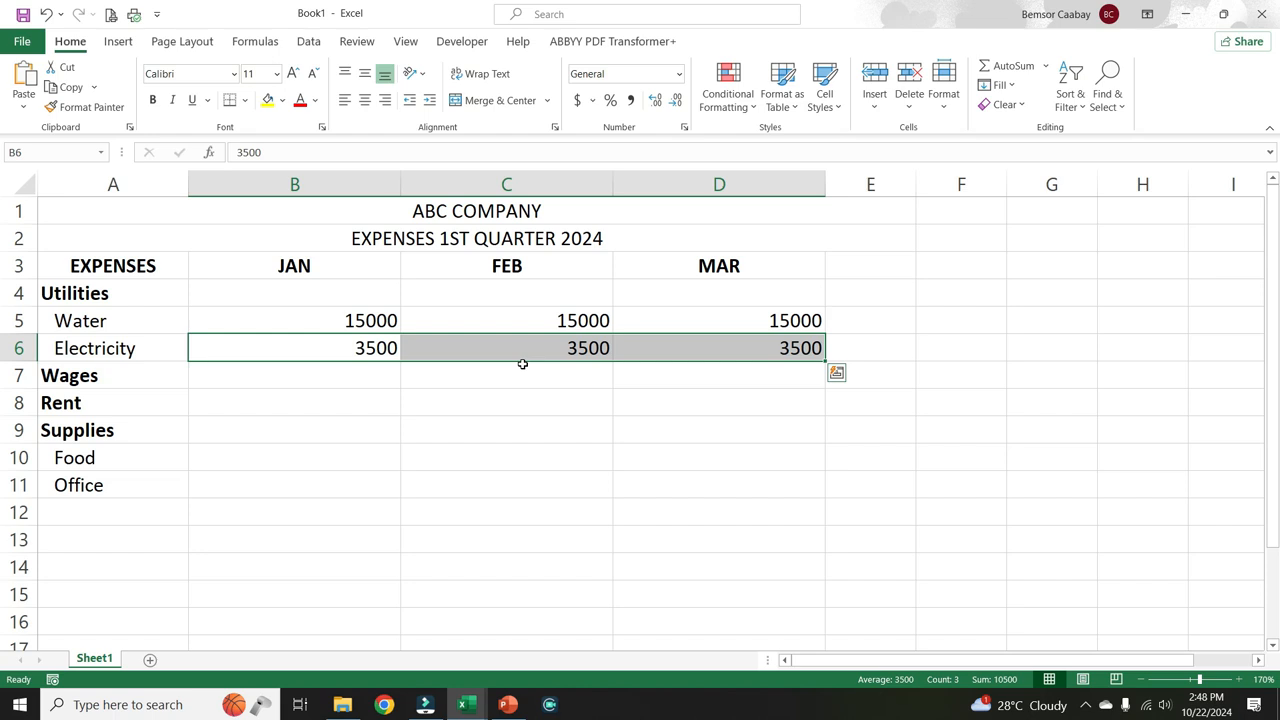
Step: Enter 150000 as the January Wages expense in cell B7
{"action": "left_click", "coordinate": [341, 371]}
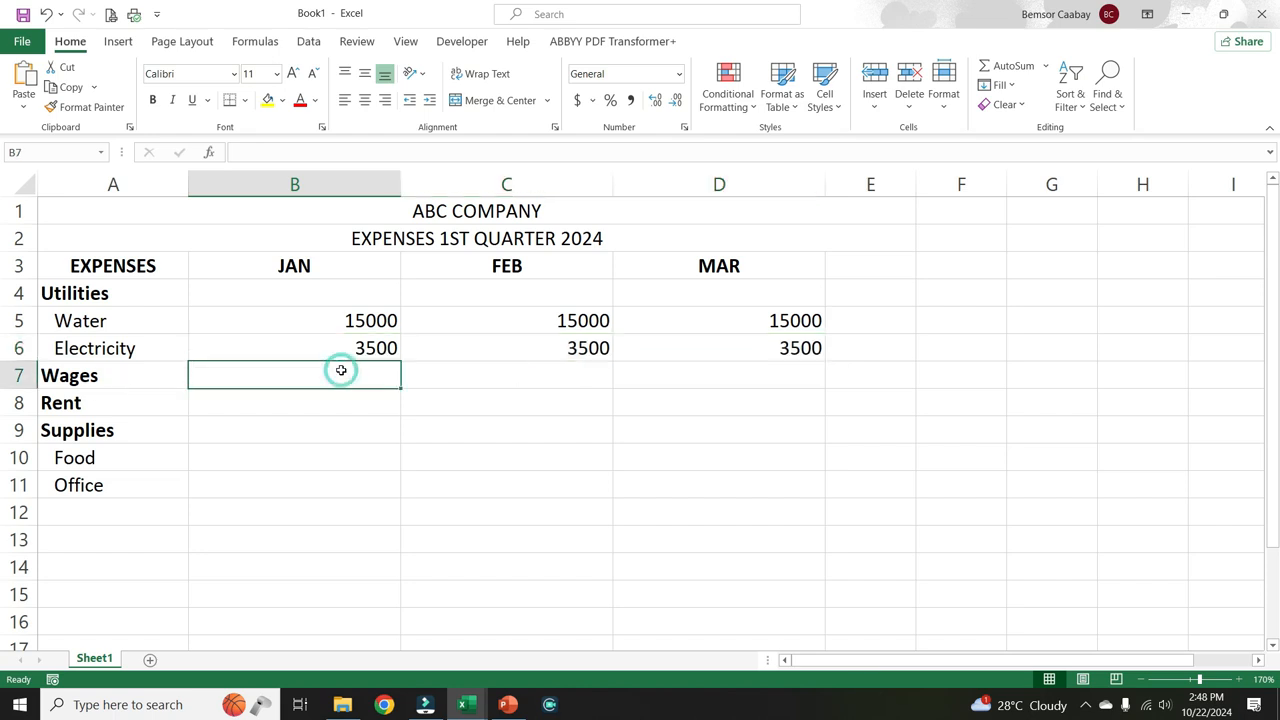
{"action": "type", "text": "15"}
{"action": "key", "text": "BackSpace"}
{"action": "key", "text": "BackSpace"}
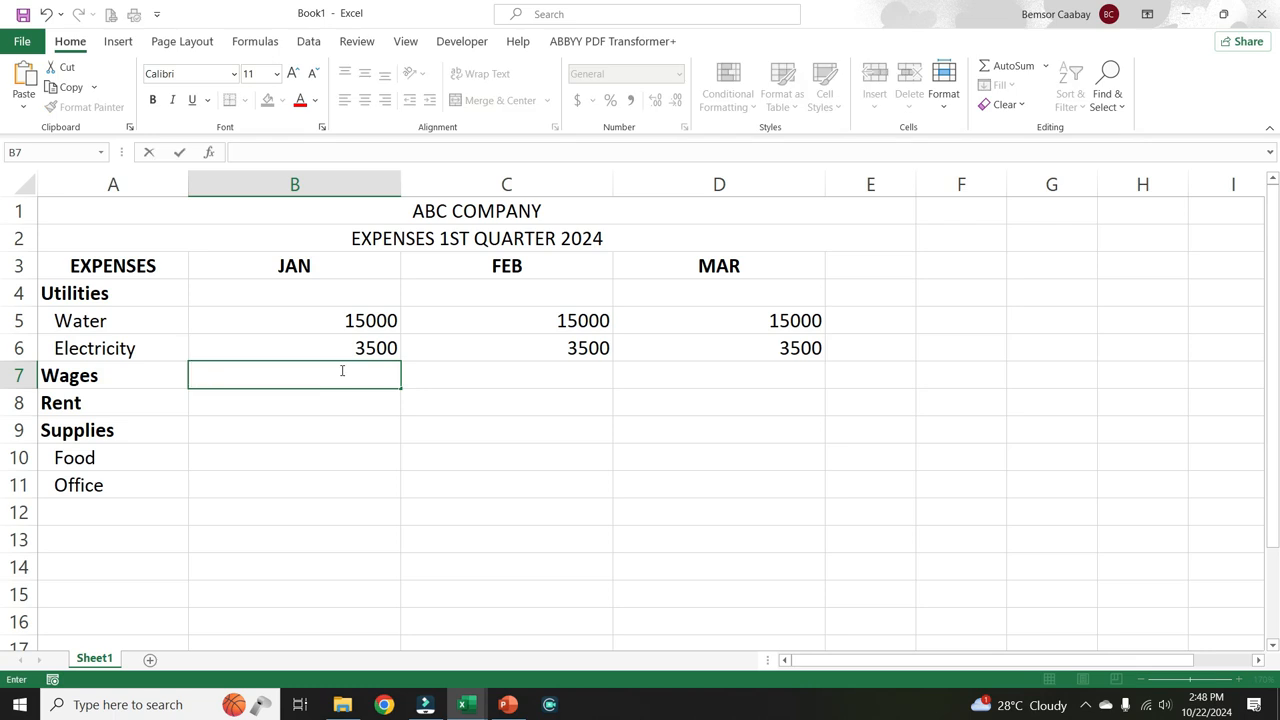
{"action": "type", "text": "150000"}
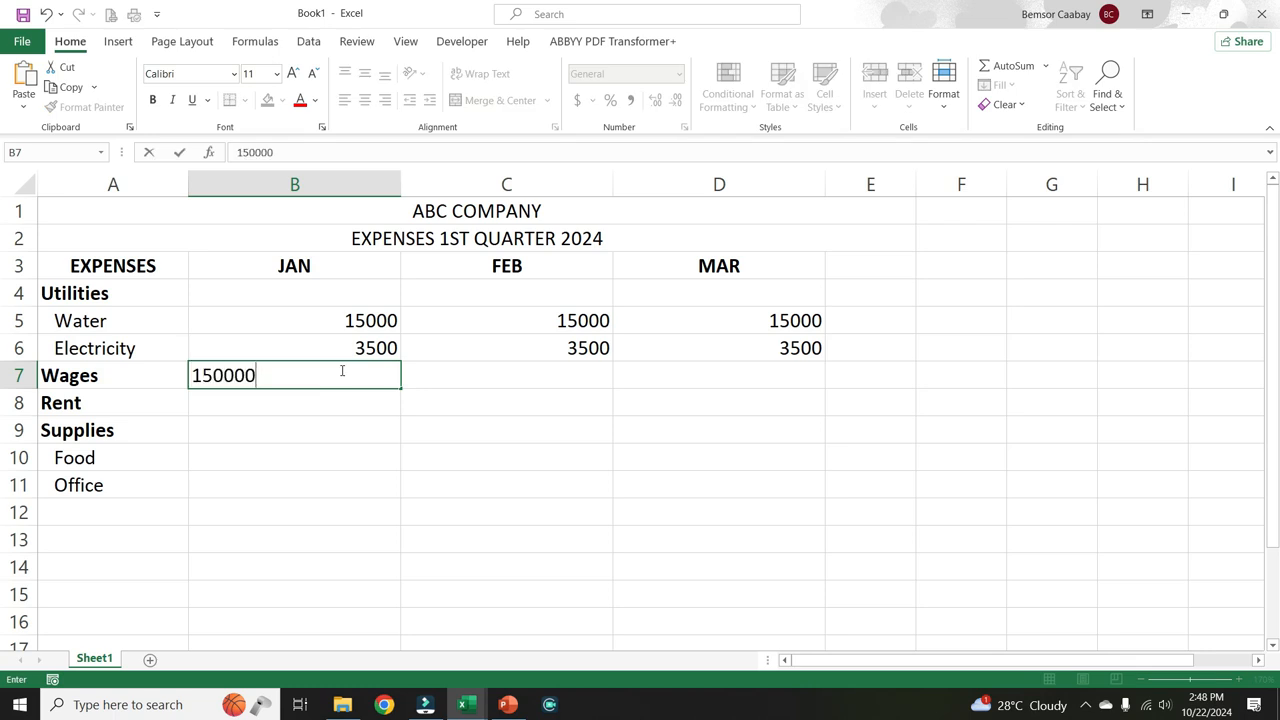
{"action": "key", "text": "Return"}
Step: Fill the January Wages amount from B7 across to February and March in C7:D7
{"action": "left_click", "coordinate": [341, 373]}
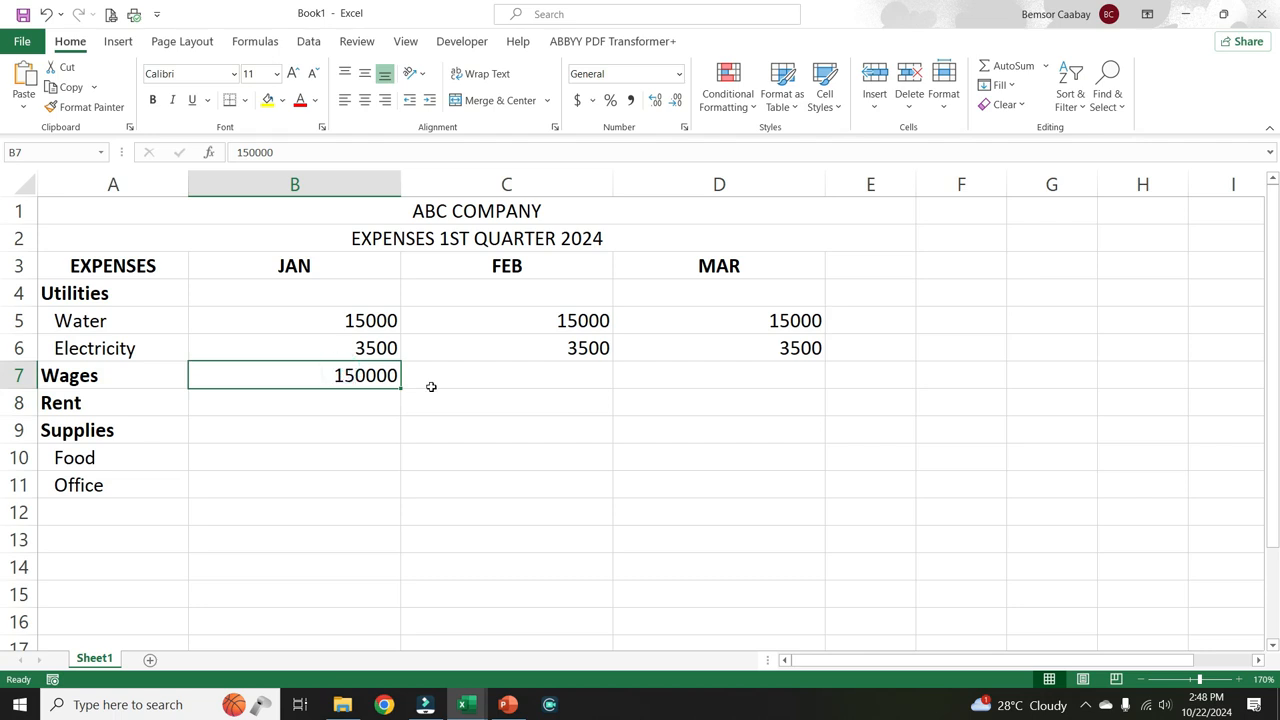
{"action": "left_click", "coordinate": [507, 373]}
{"action": "left_click", "coordinate": [690, 370]}
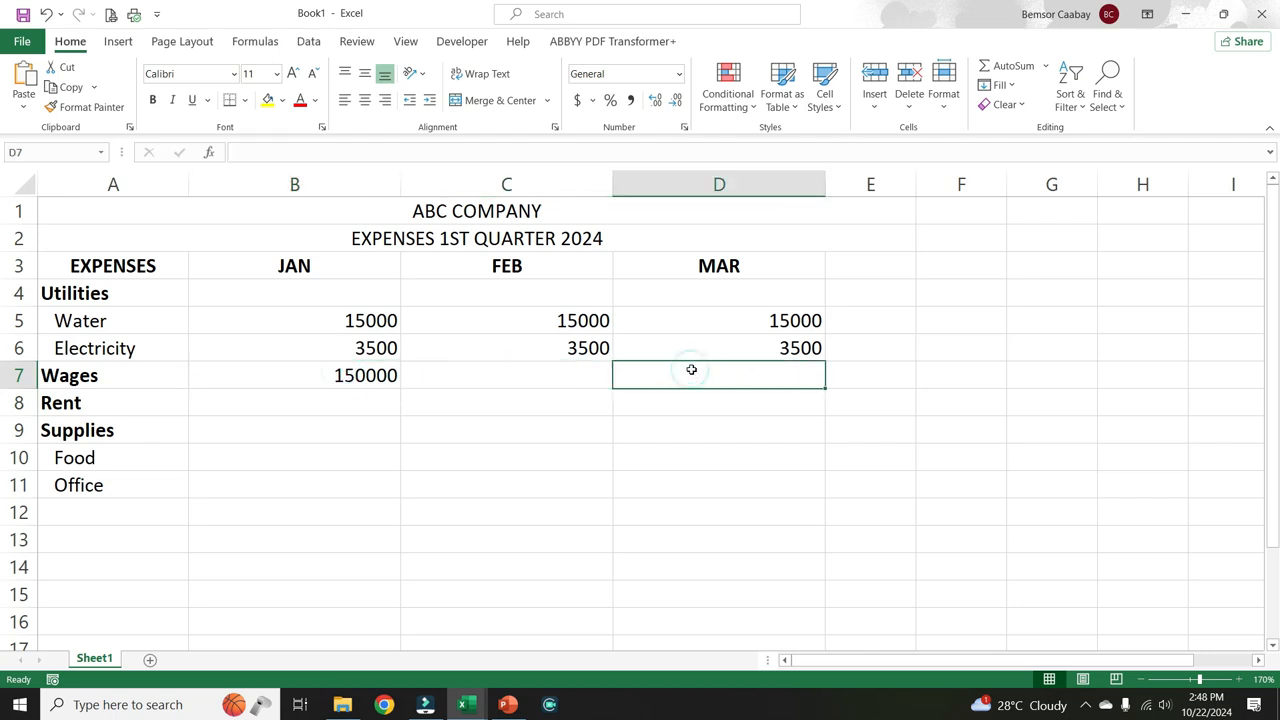
{"action": "left_click", "coordinate": [357, 375]}
{"action": "left_click_drag", "start_coordinate": [357, 375], "coordinate": [686, 374]}
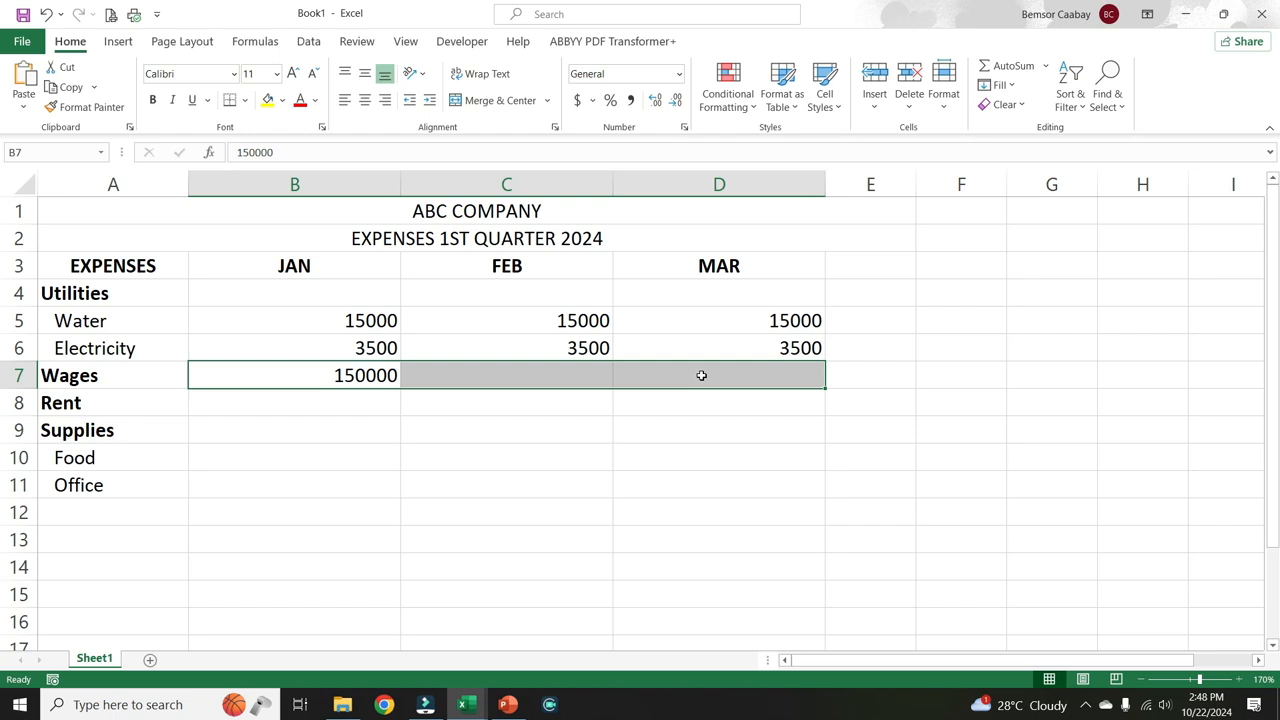
{"action": "key", "text": "ctrl+r"}
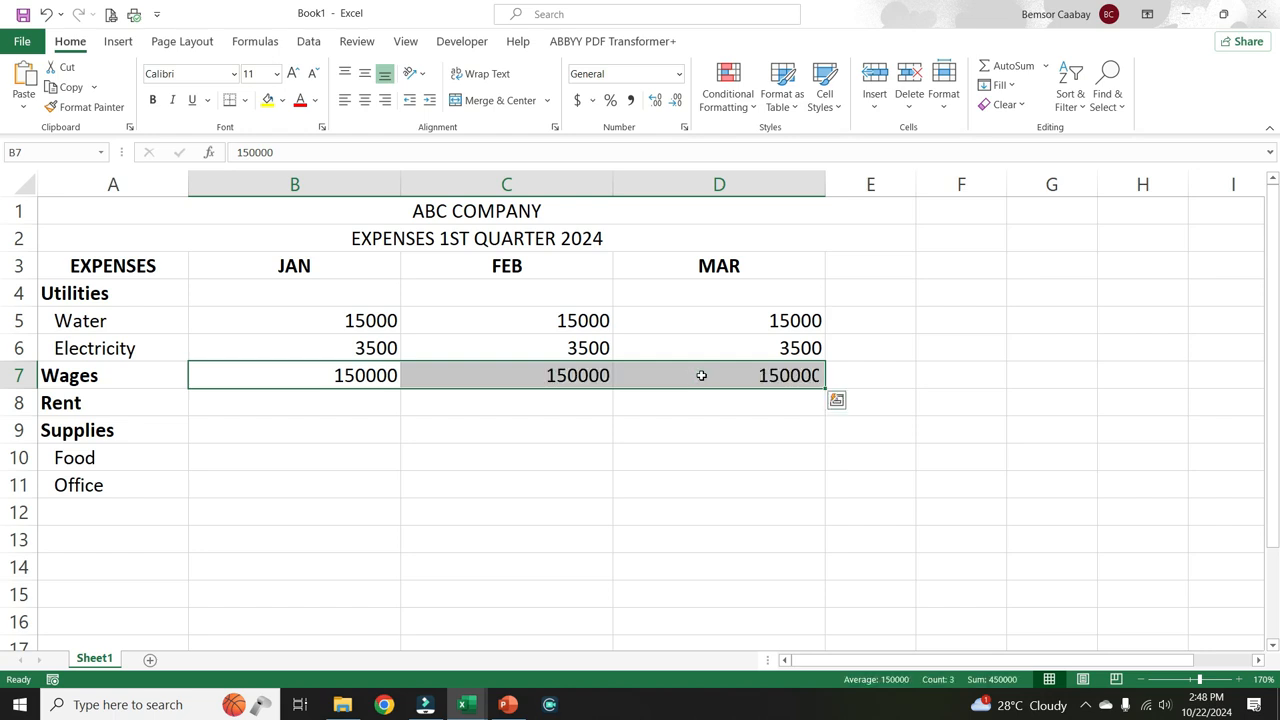
Step: Enter 12000 as the January Rent expense in B8 and fill it across to February and March in C8:D8
{"action": "left_click", "coordinate": [359, 396]}
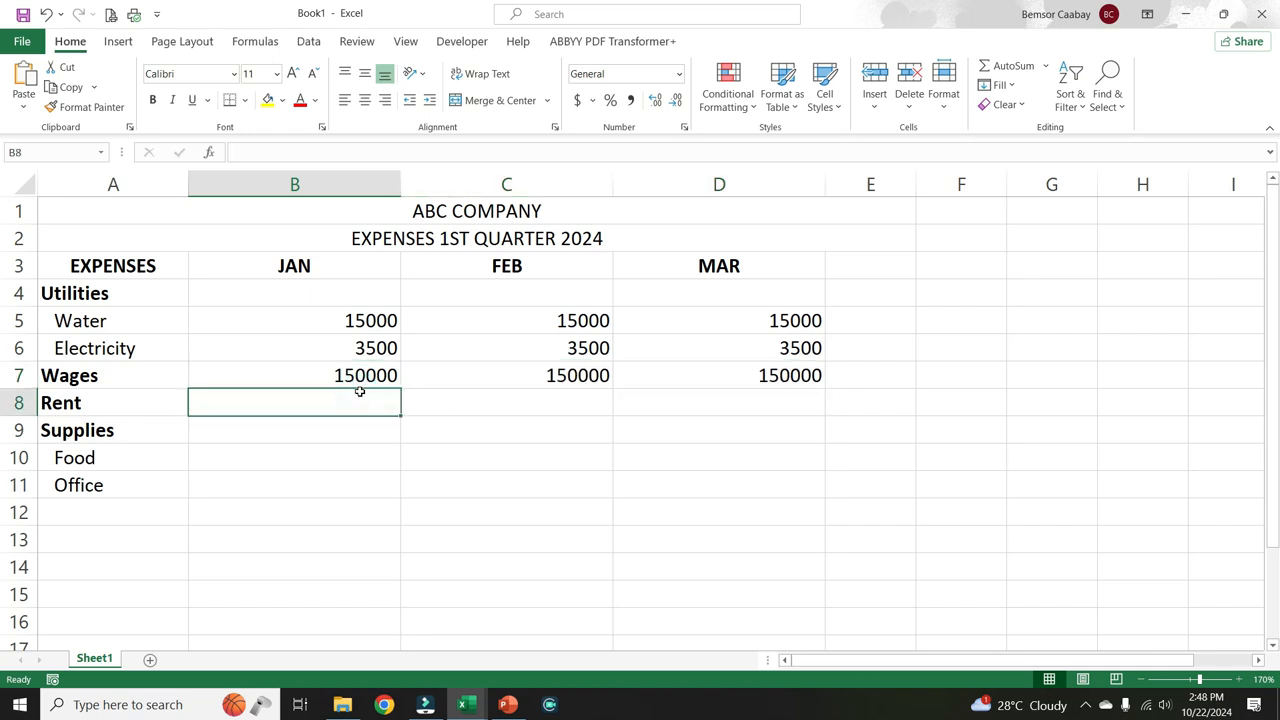
{"action": "type", "text": "12000"}
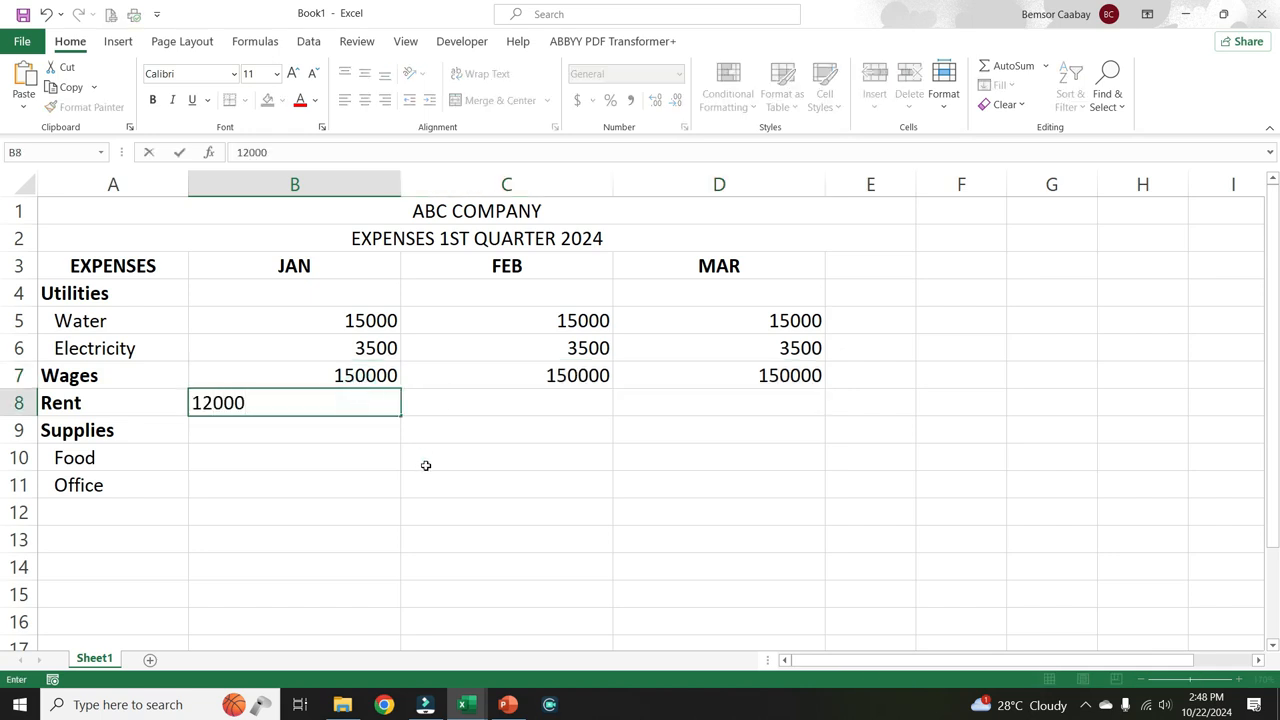
{"action": "left_click", "coordinate": [511, 434]}
{"action": "left_click", "coordinate": [526, 400]}
{"action": "left_click", "coordinate": [671, 397]}
{"action": "left_click_drag", "start_coordinate": [403, 405], "coordinate": [666, 406]}
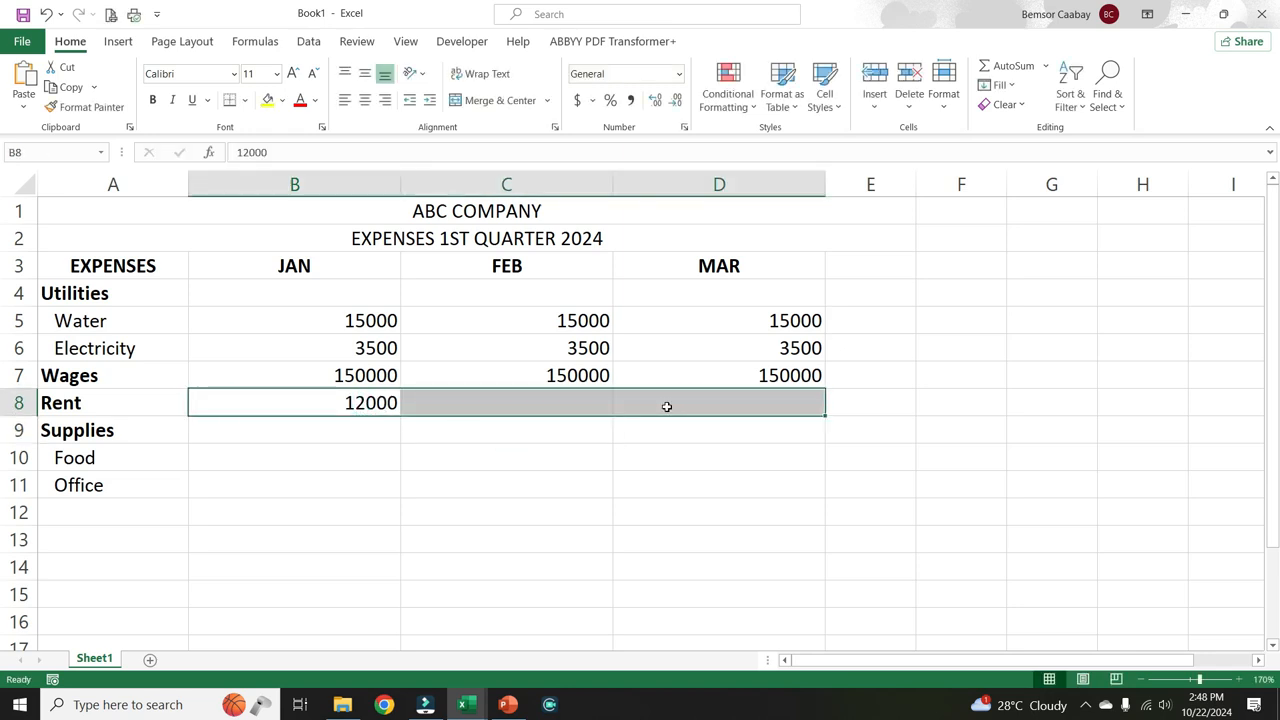
{"action": "key", "text": "ctrl+r"}
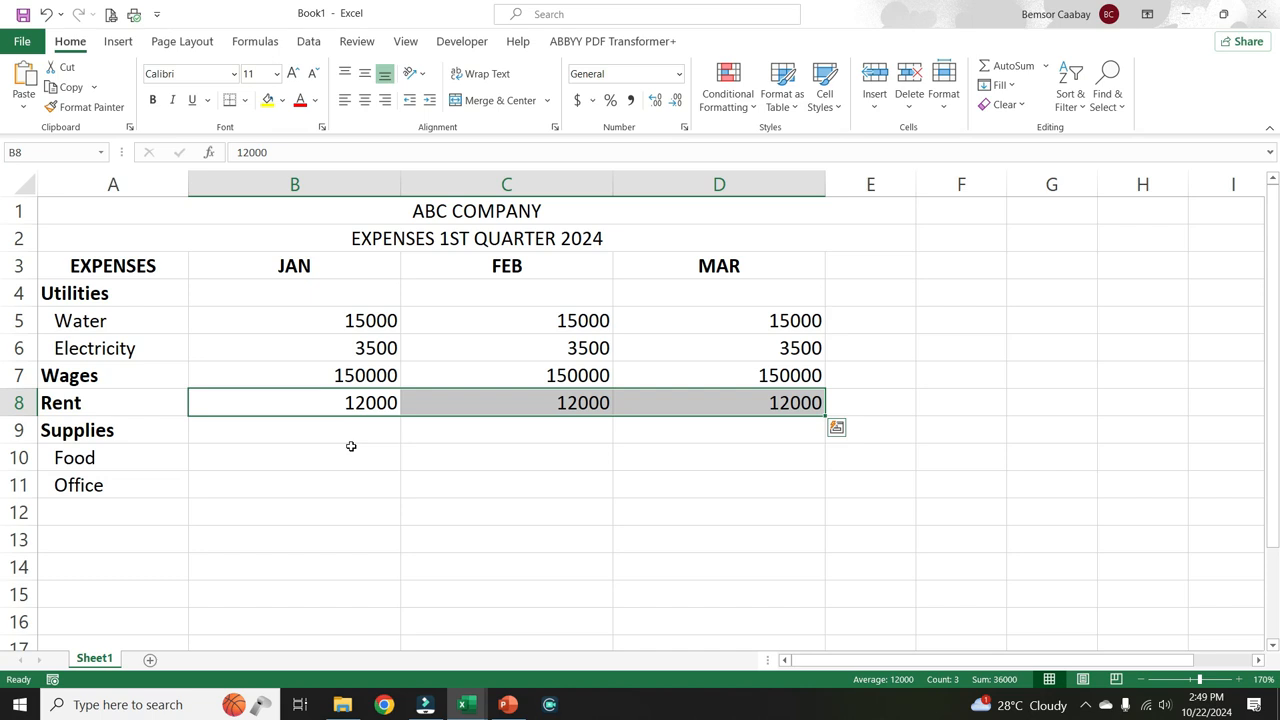
Step: Enter 5000 as the January Food expense in B10 and fill it across to February and March in C10:D10
{"action": "double_click", "coordinate": [351, 456]}
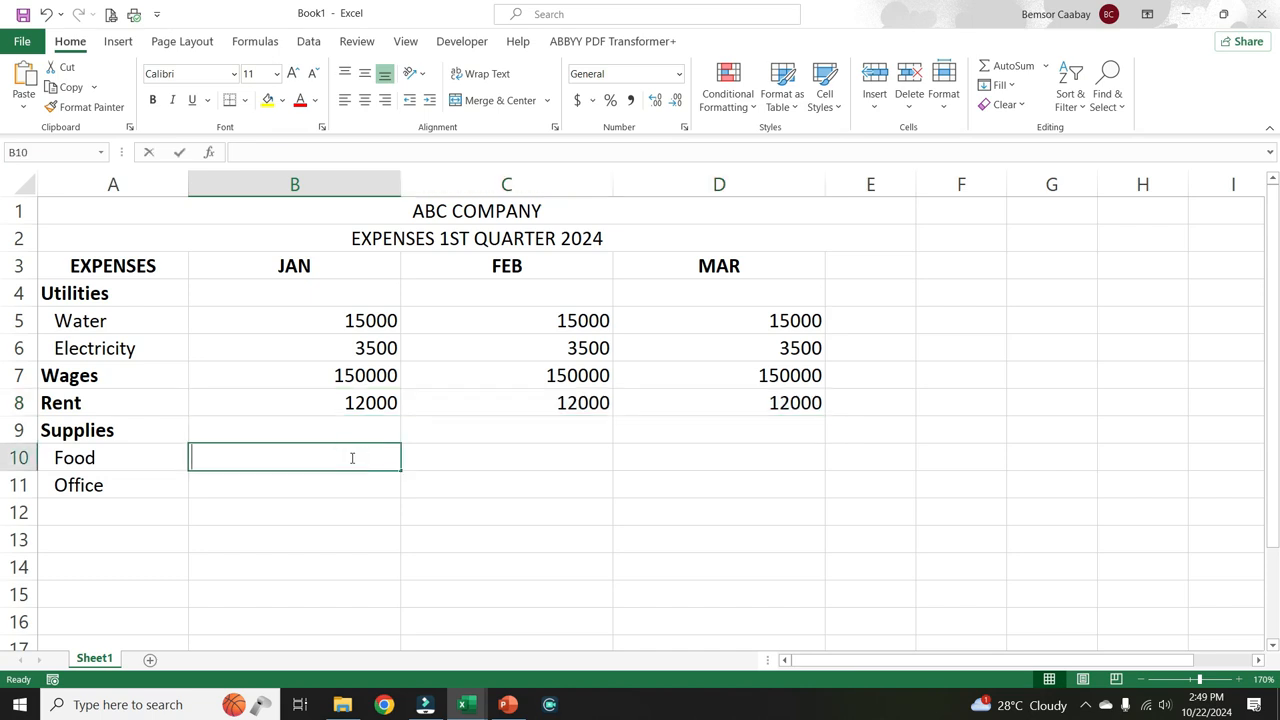
{"action": "type", "text": "5000"}
{"action": "key", "text": "Return"}
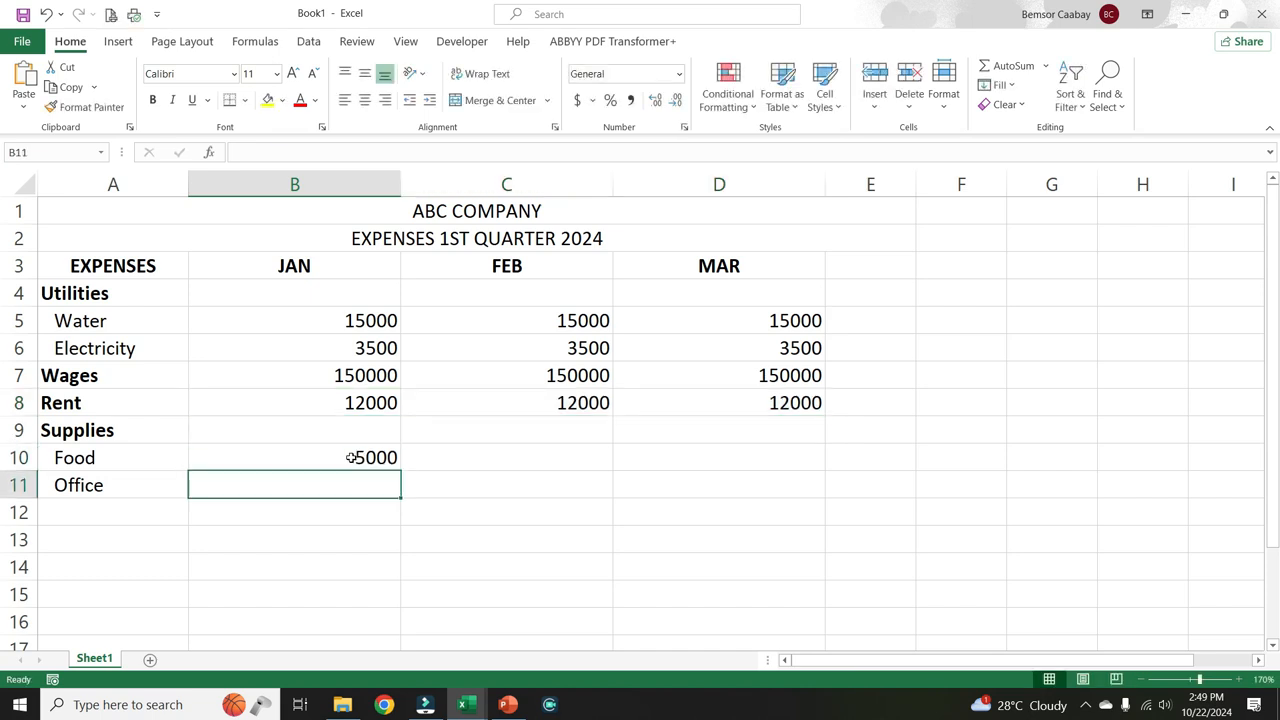
{"action": "left_click", "coordinate": [351, 457]}
{"action": "left_click_drag", "start_coordinate": [404, 470], "coordinate": [742, 470]}
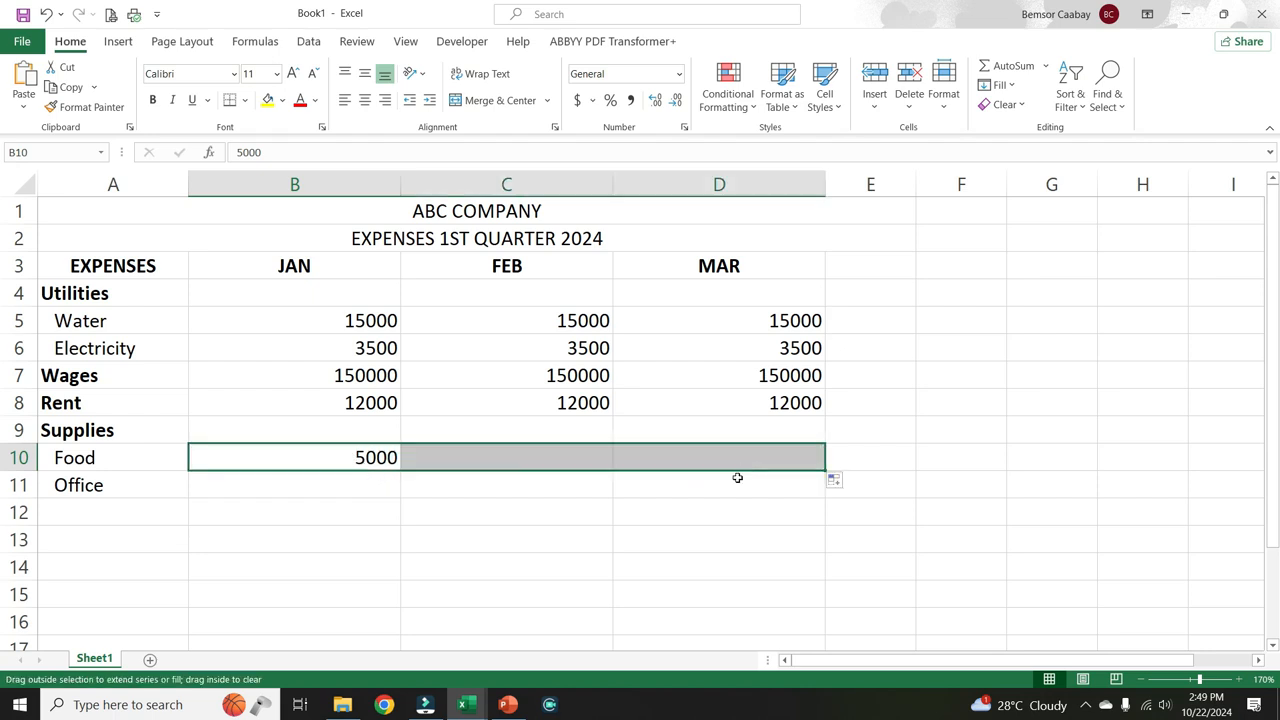
{"action": "key", "text": "ctrl+z"}
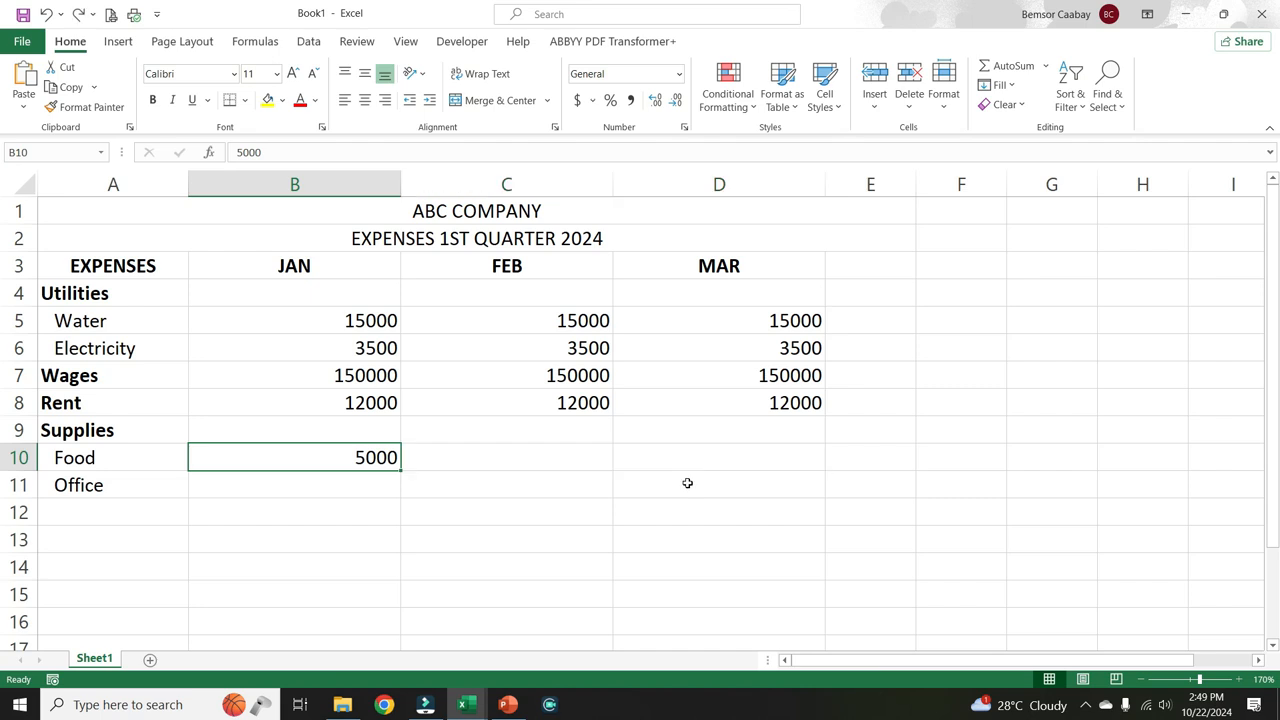
{"action": "key", "text": "shift+Right"}
{"action": "key", "text": "shift+Right"}
{"action": "key", "text": "shift+Right"}
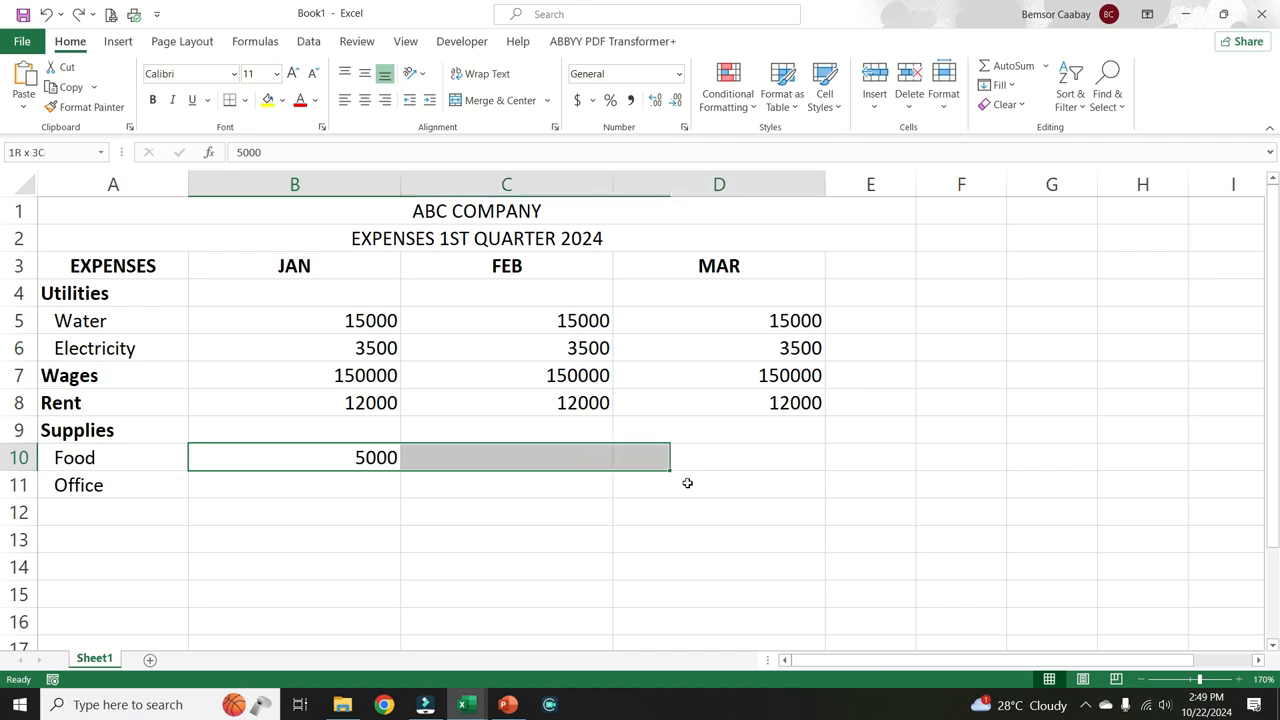
{"action": "key", "text": "shift+Left"}
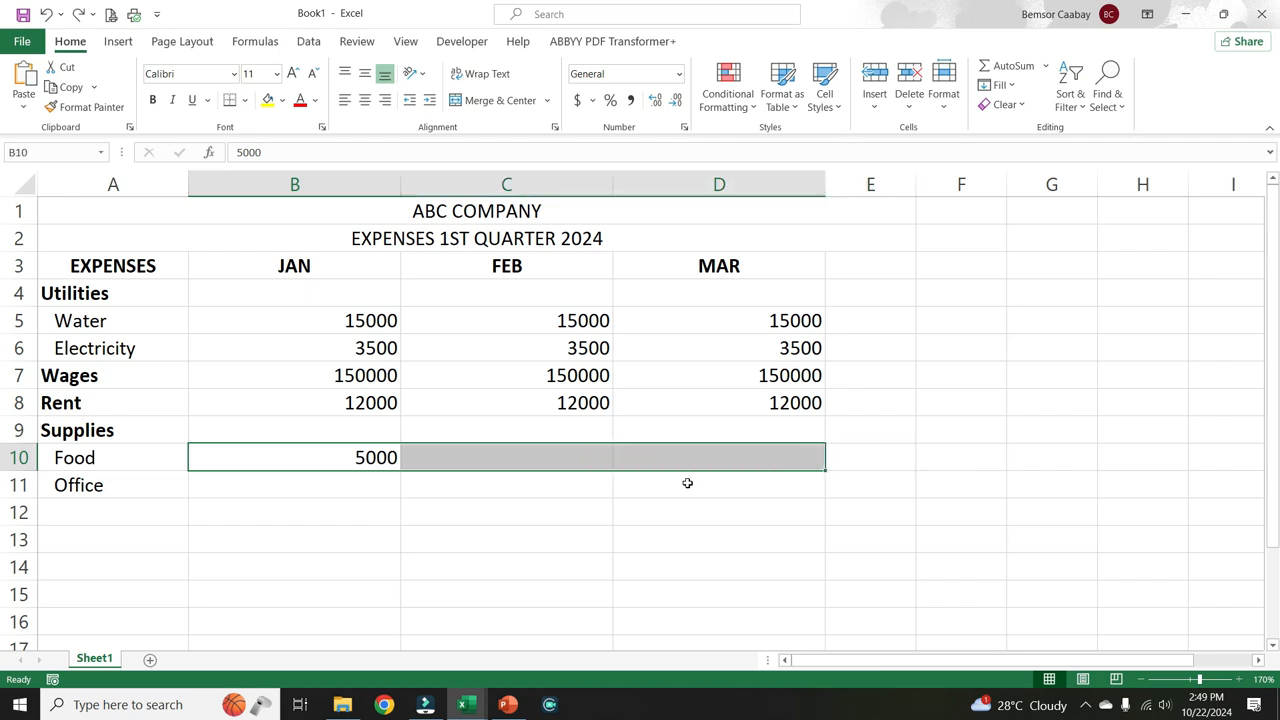
{"action": "key", "text": "ctrl+r"}
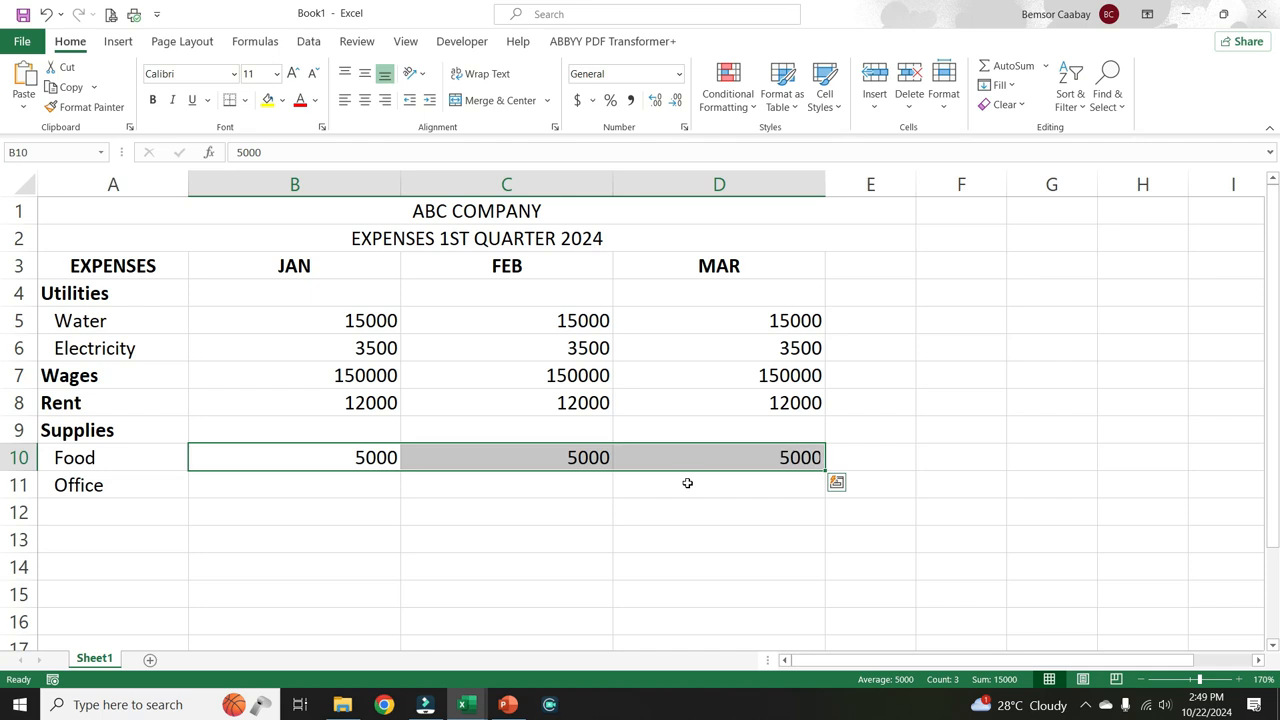
Step: Enter 12500 as the January Office expense in B11 and fill it across to February and March in C11:D11
{"action": "left_click", "coordinate": [287, 487]}
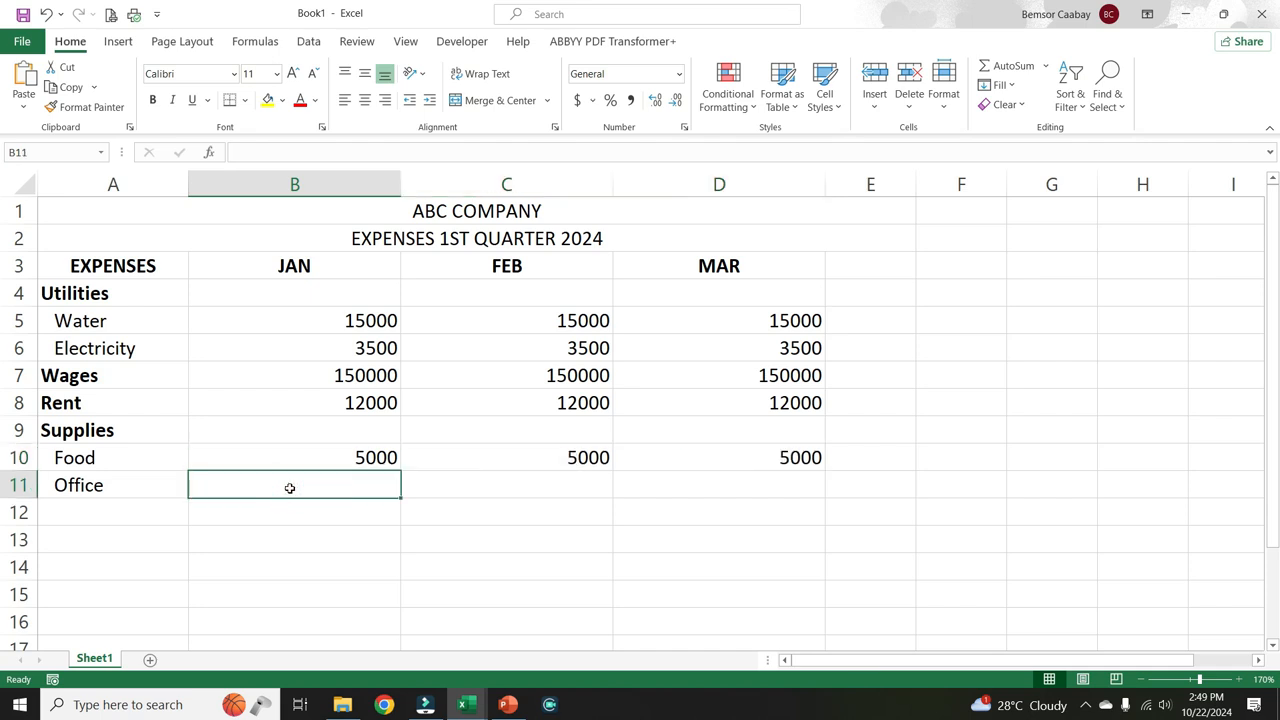
{"action": "type", "text": "12500"}
{"action": "key", "text": "Return"}
{"action": "left_click_drag", "start_coordinate": [288, 487], "coordinate": [678, 486]}
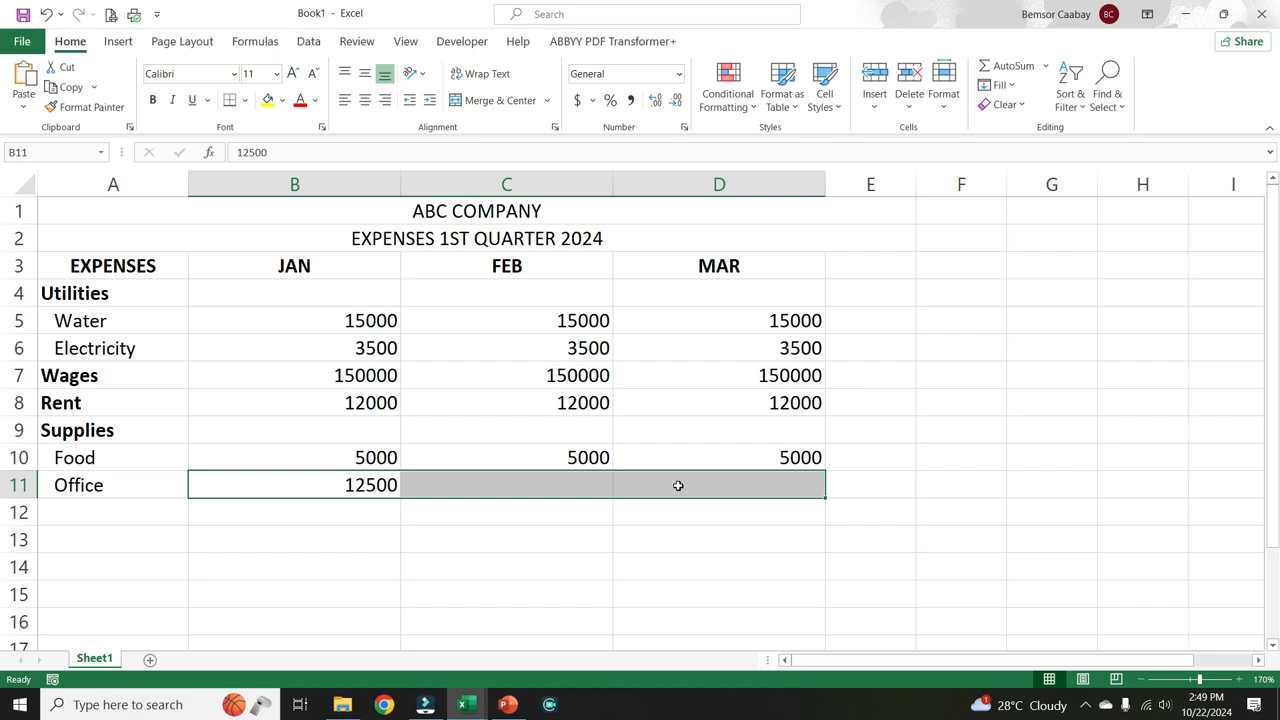
{"action": "key", "text": "ctrl+r"}
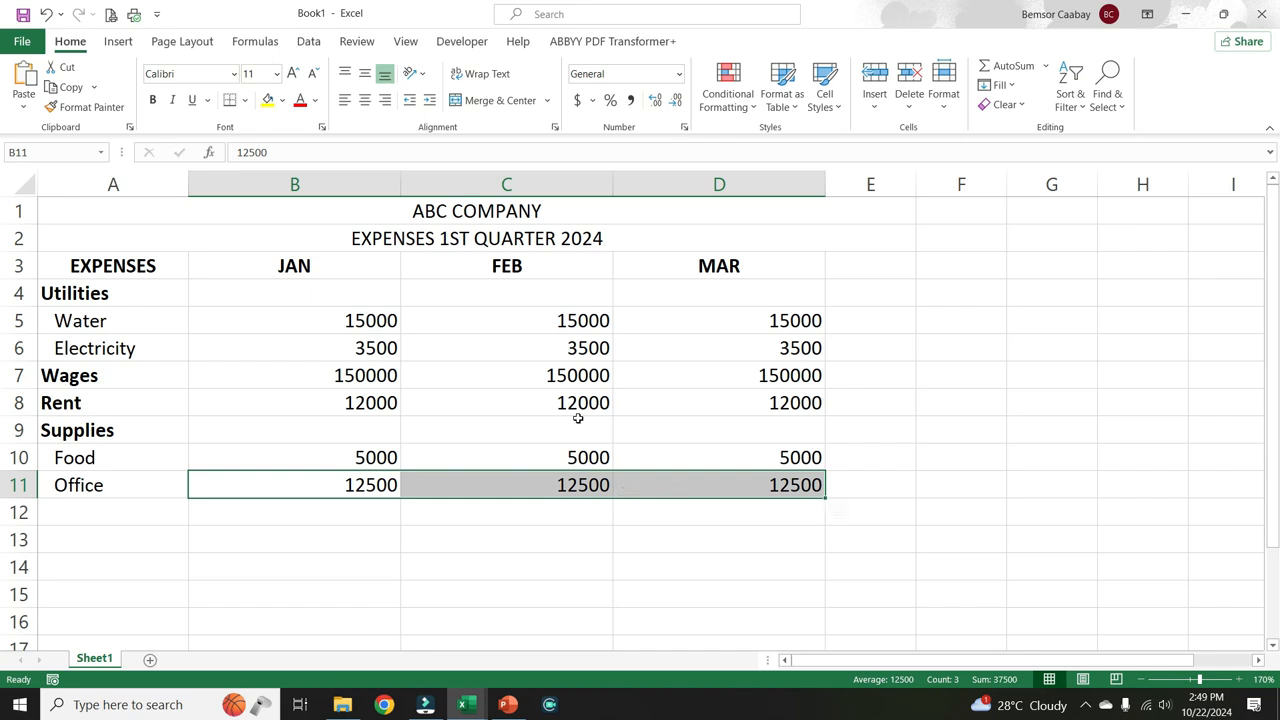
{"action": "left_click_drag", "start_coordinate": [337, 291], "coordinate": [329, 501]}
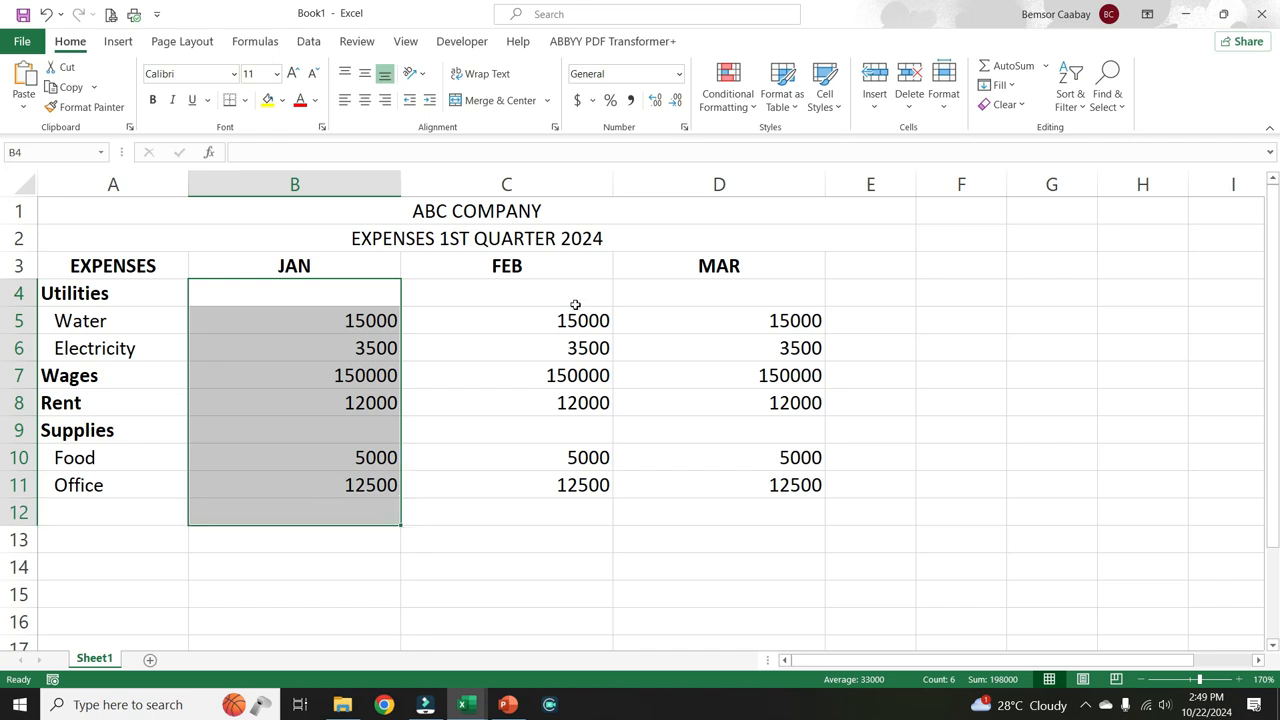
{"action": "left_click_drag", "start_coordinate": [562, 291], "coordinate": [564, 512]}
{"action": "left_click", "coordinate": [334, 301]}
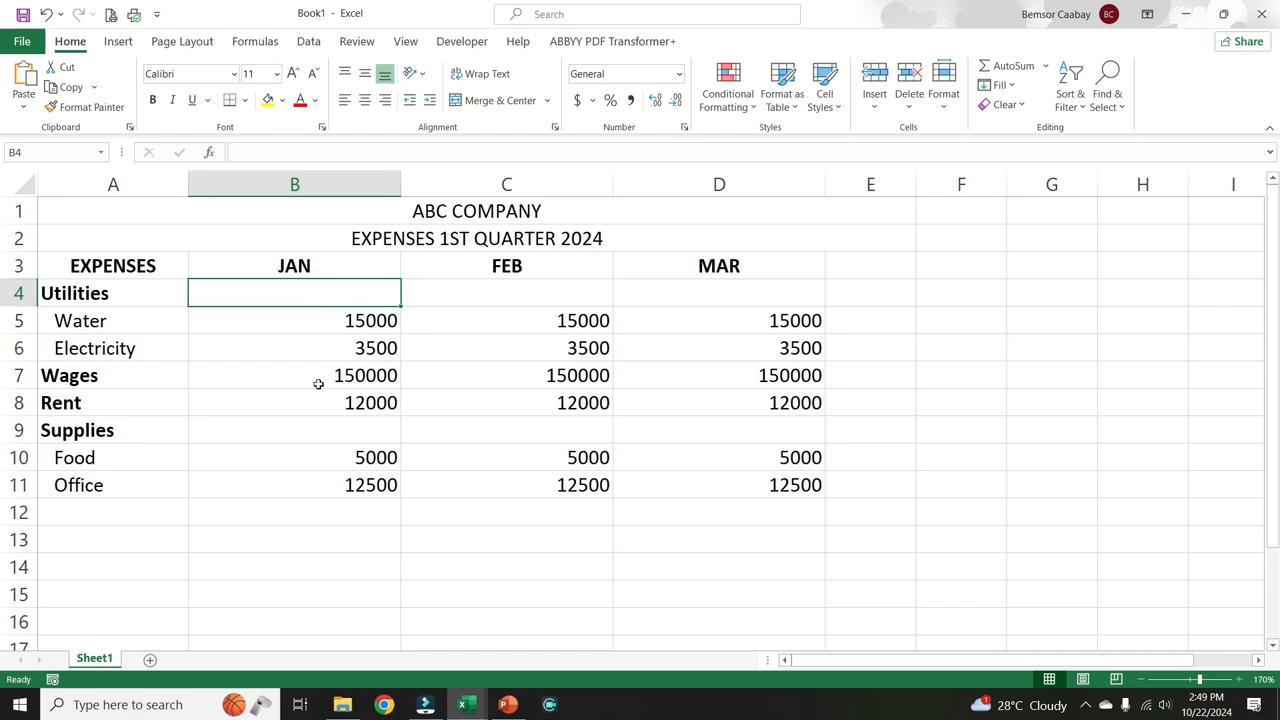
Step: Total the January expenses in cell B12 with the formula =SUM(B5:B11)
{"action": "left_click", "coordinate": [318, 510]}
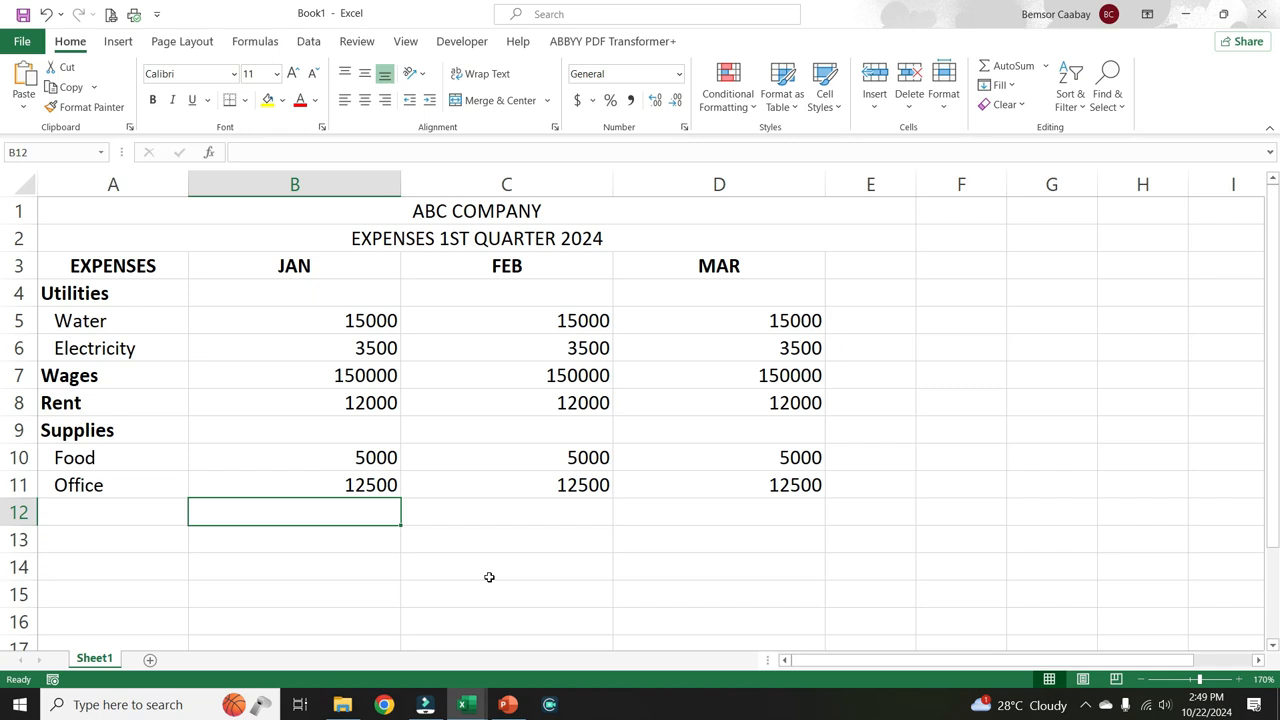
{"action": "type", "text": "="}
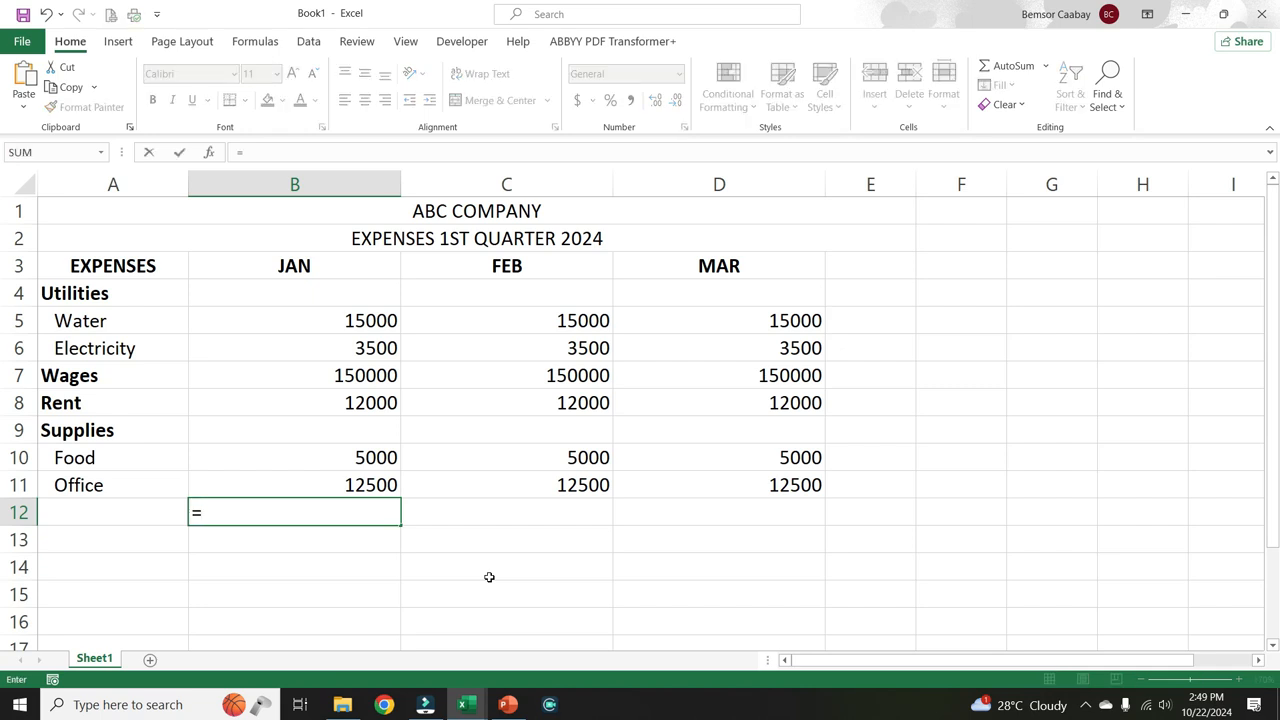
{"action": "type", "text": "sum"}
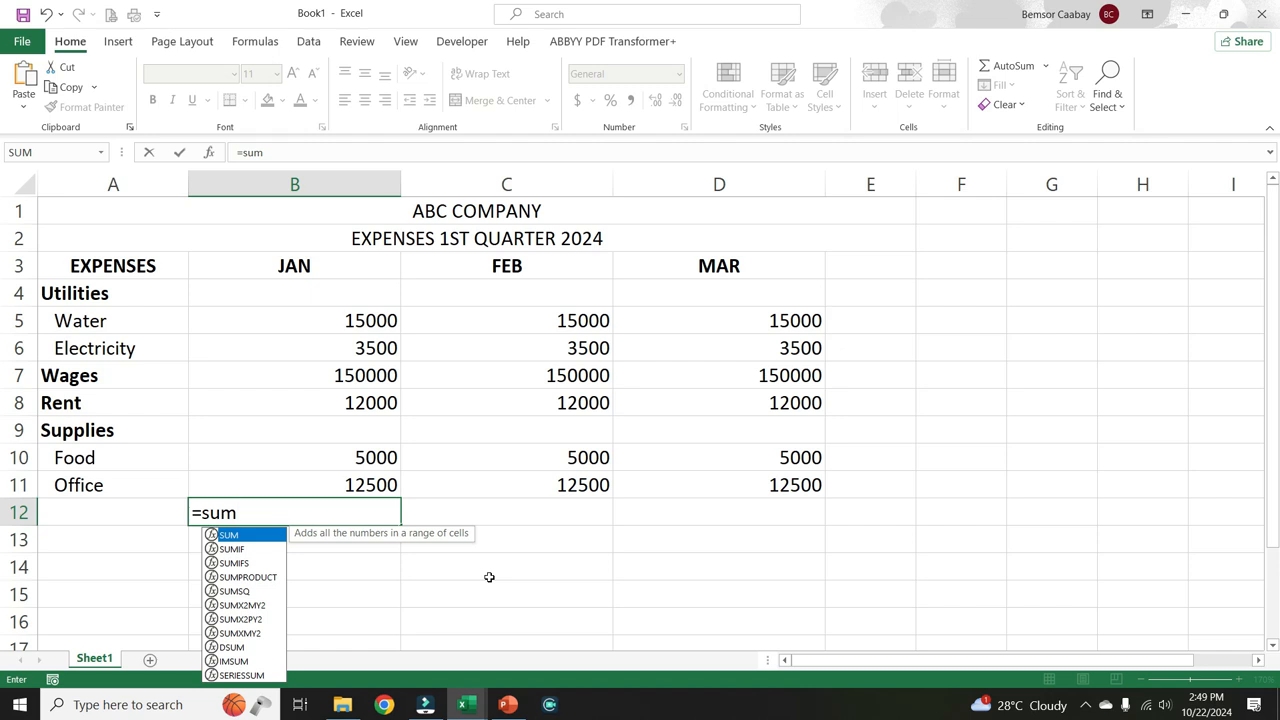
{"action": "type", "text": "("}
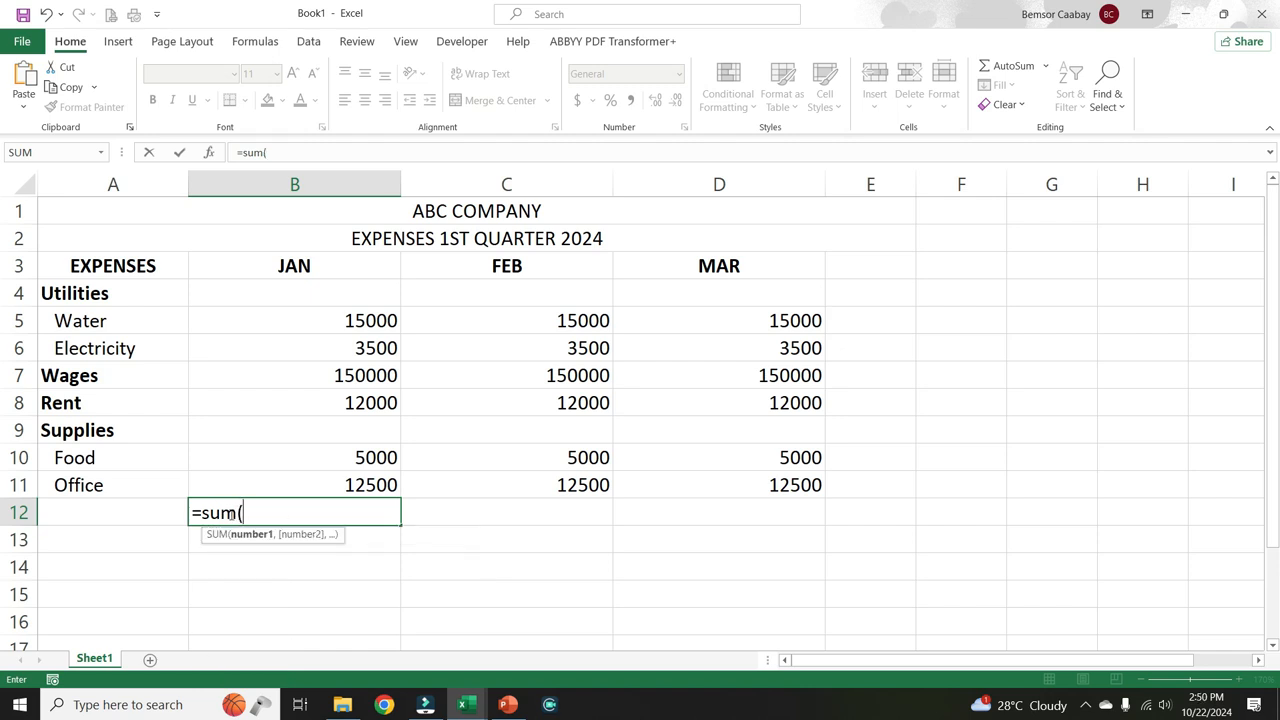
{"action": "left_click_drag", "start_coordinate": [320, 320], "coordinate": [341, 475]}
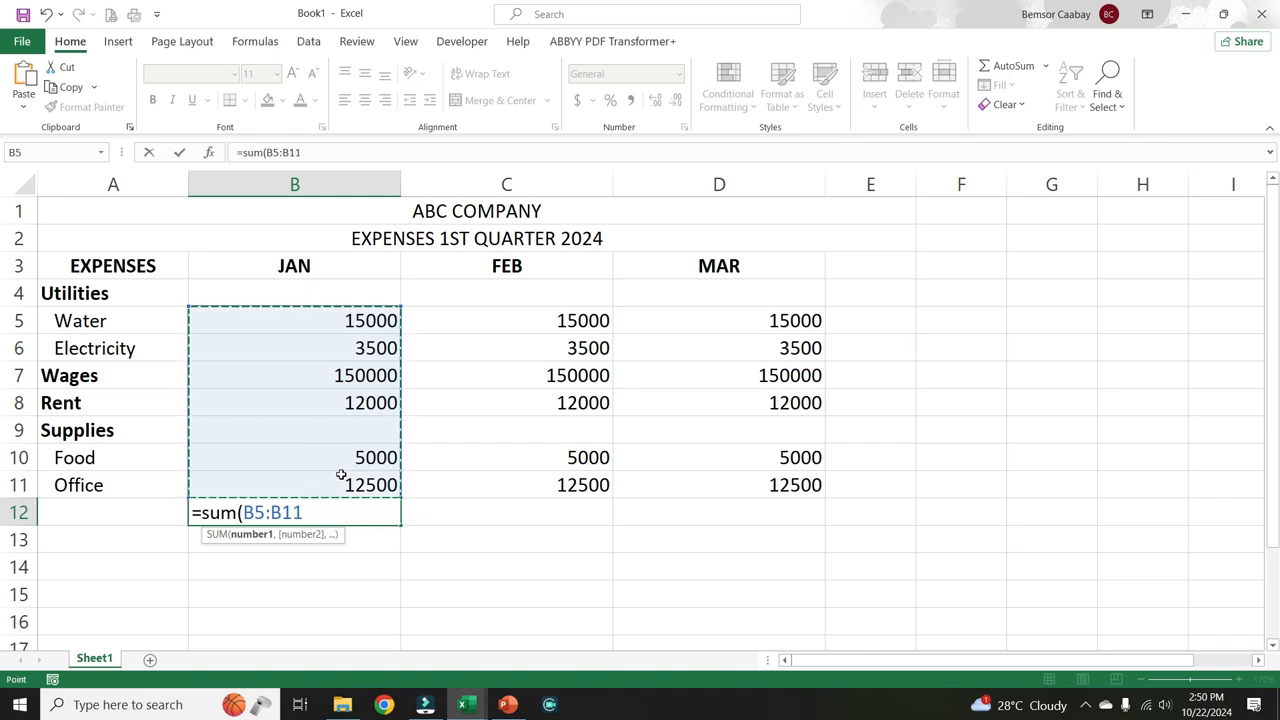
{"action": "type", "text": ")"}
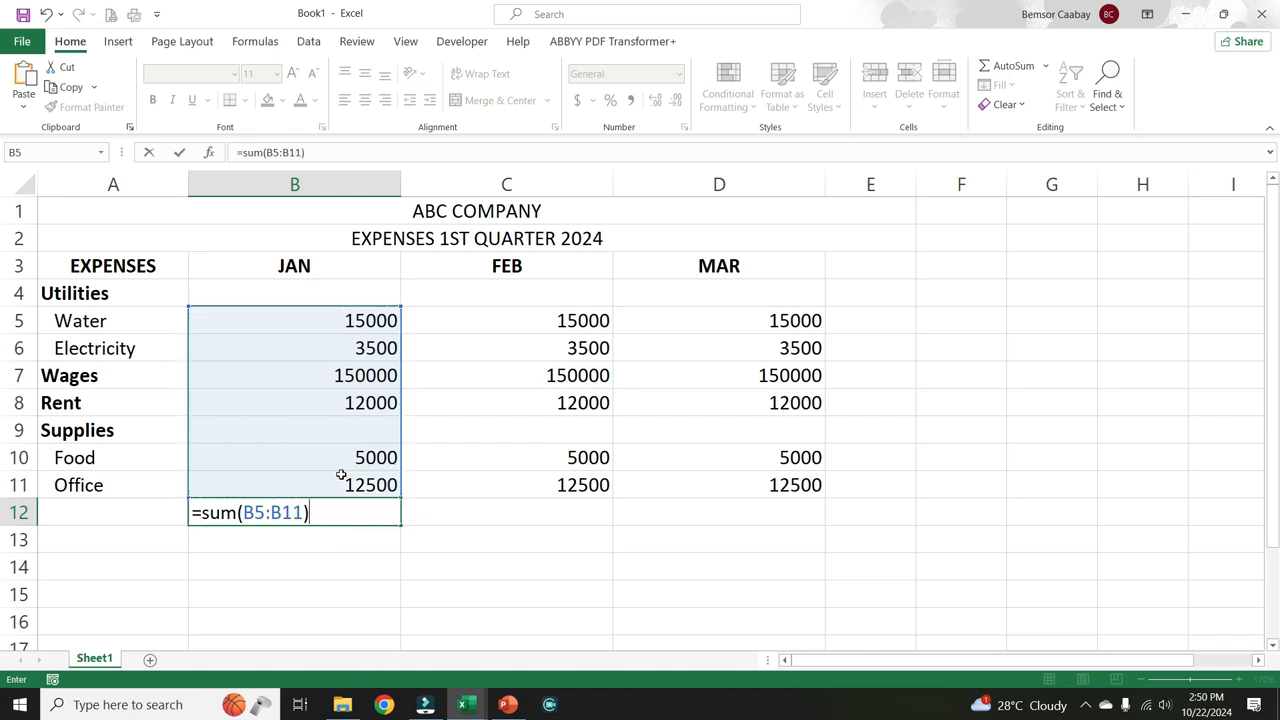
{"action": "key", "text": "Return"}
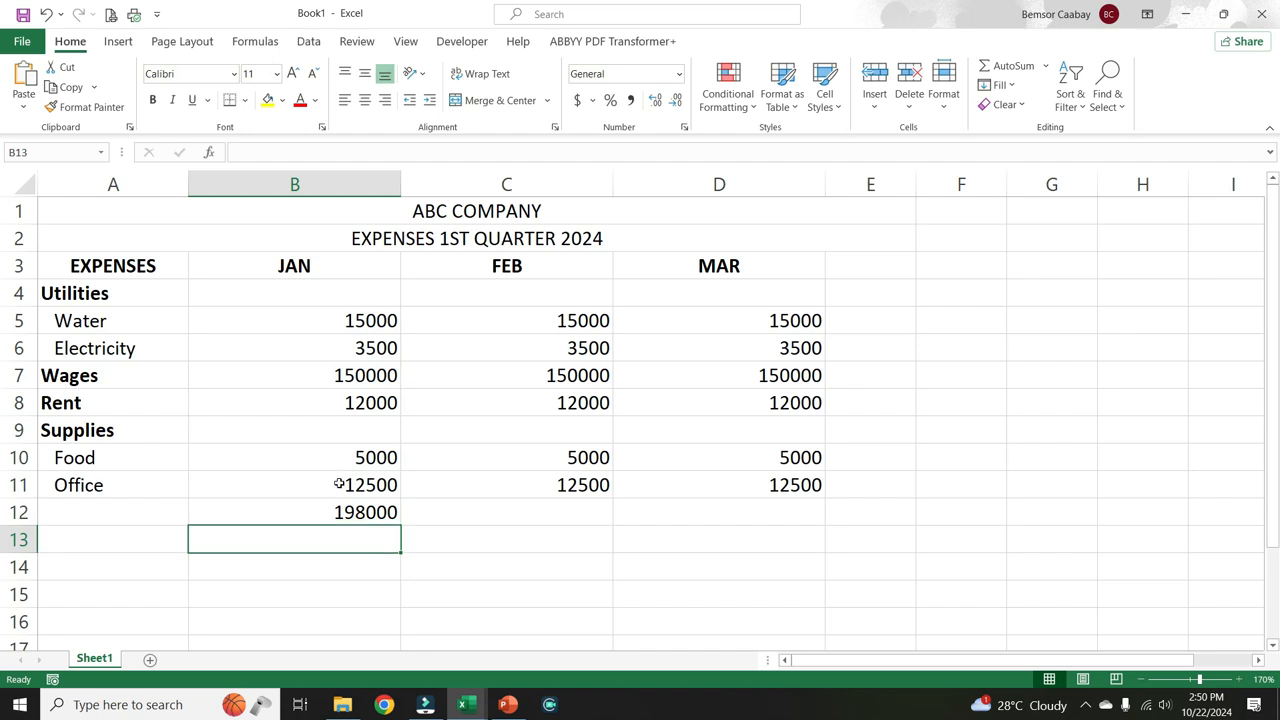
Step: Enter =SUM(C5:C11) in cell C12 for the February total and delete it again
{"action": "left_click", "coordinate": [519, 510]}
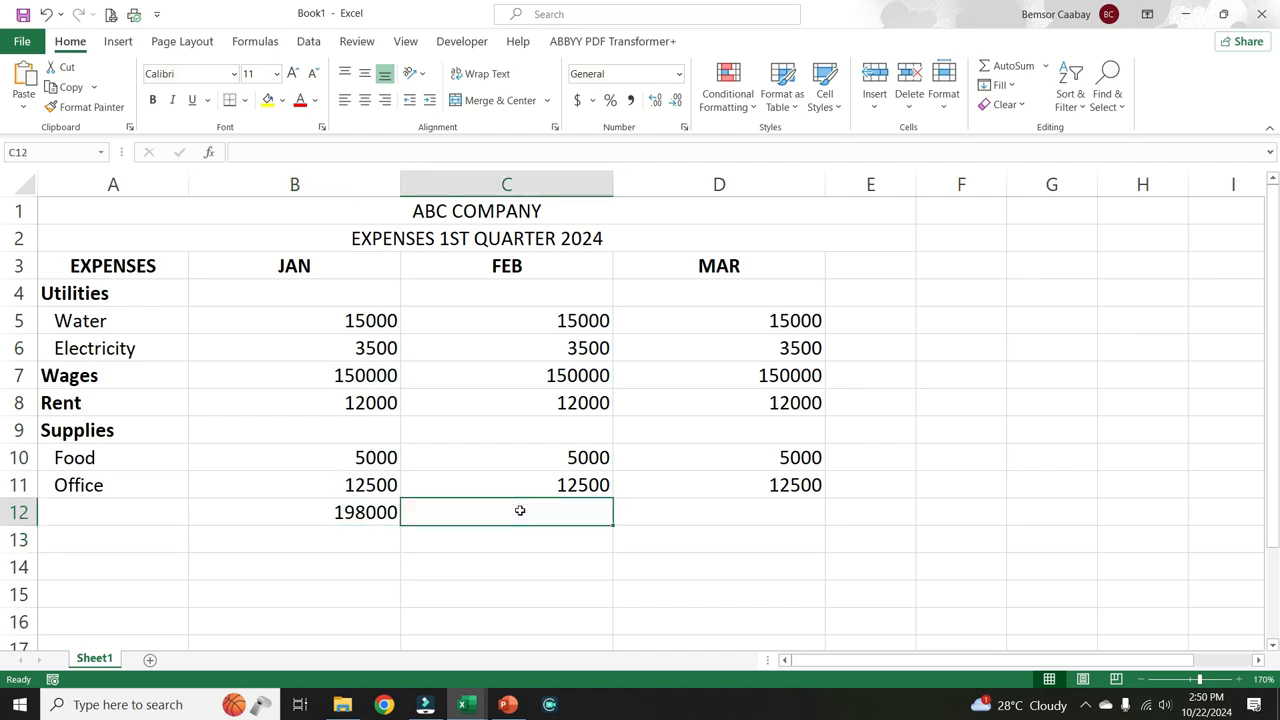
{"action": "type", "text": "="}
{"action": "type", "text": "s"}
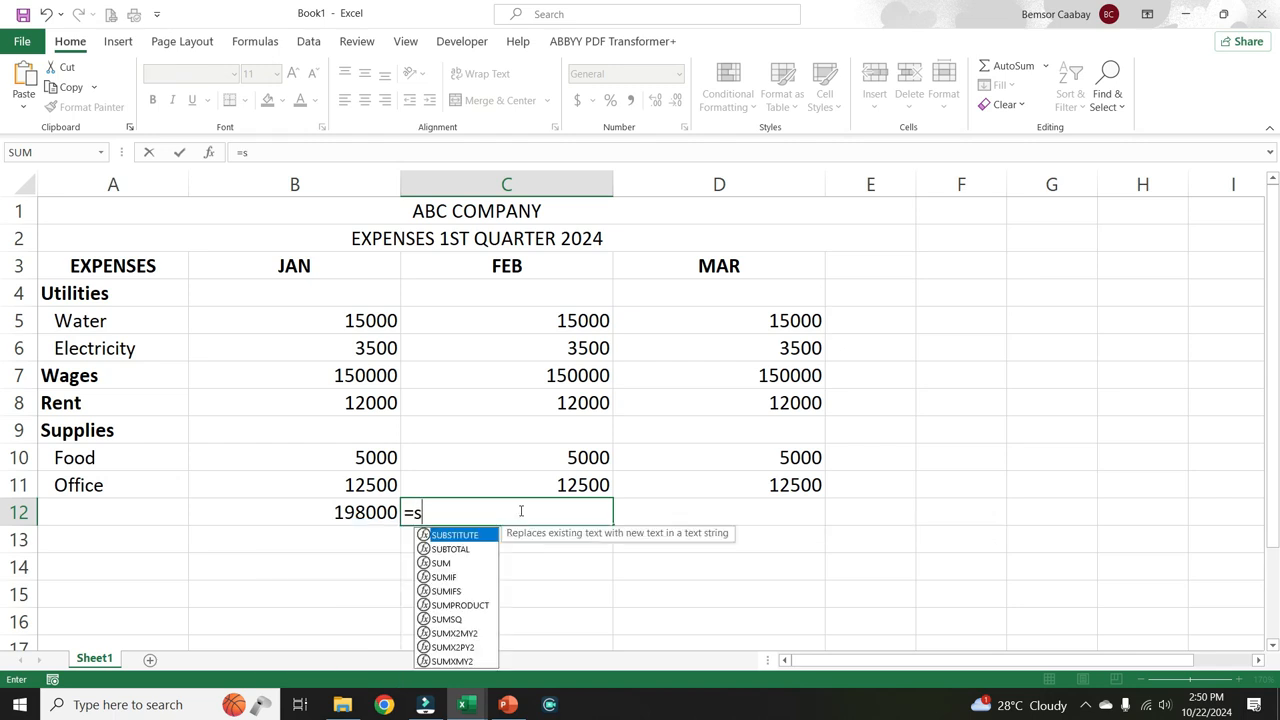
{"action": "type", "text": "um("}
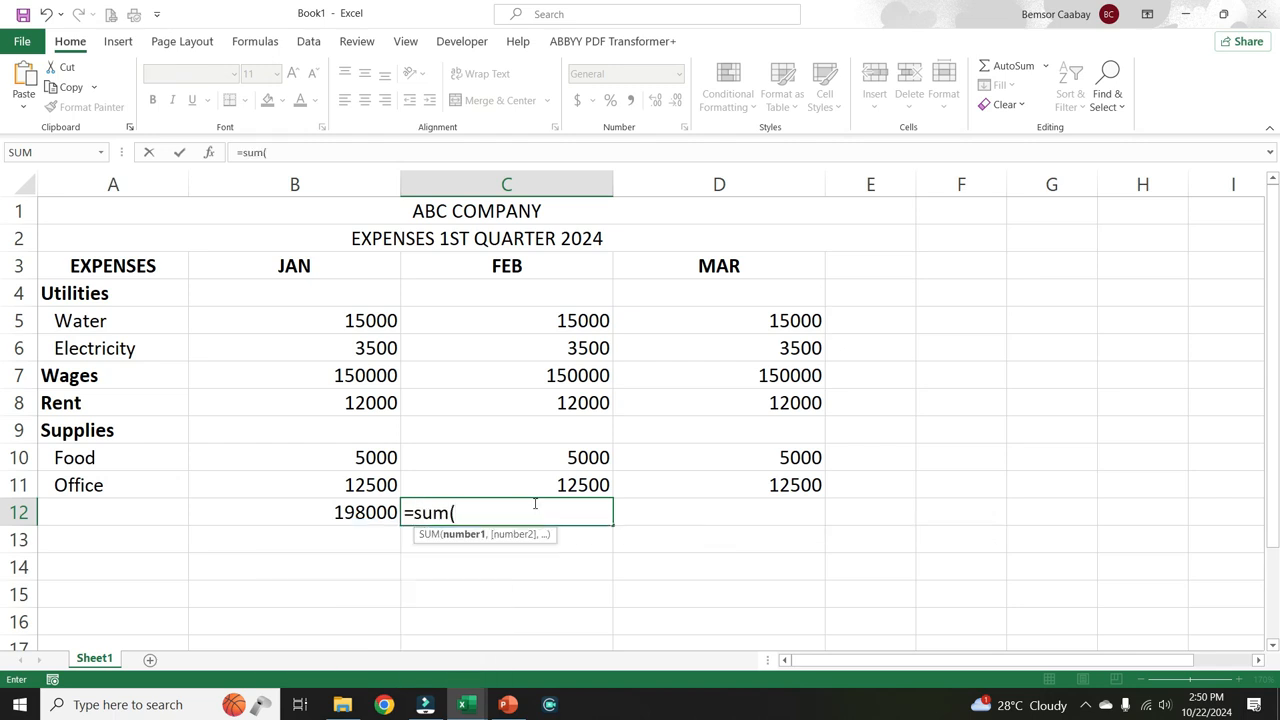
{"action": "left_click_drag", "start_coordinate": [571, 320], "coordinate": [568, 480]}
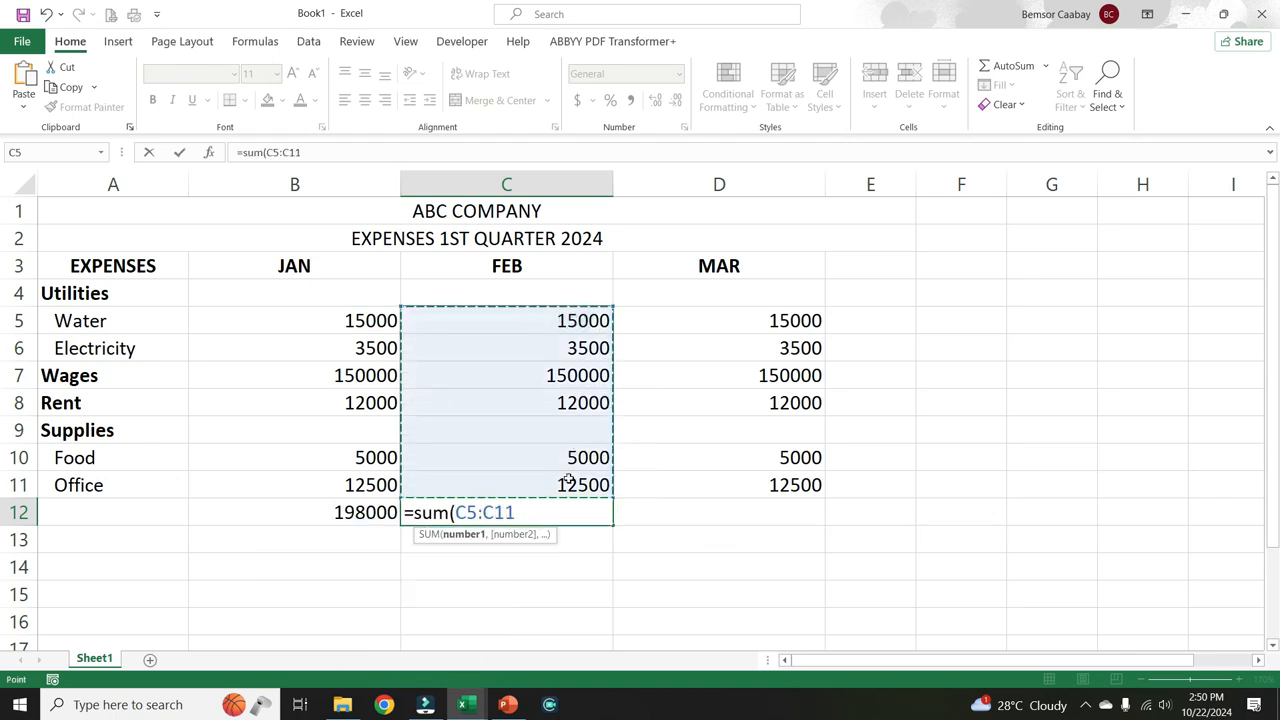
{"action": "type", "text": ")"}
{"action": "key", "text": "Return"}
{"action": "left_click", "coordinate": [552, 511]}
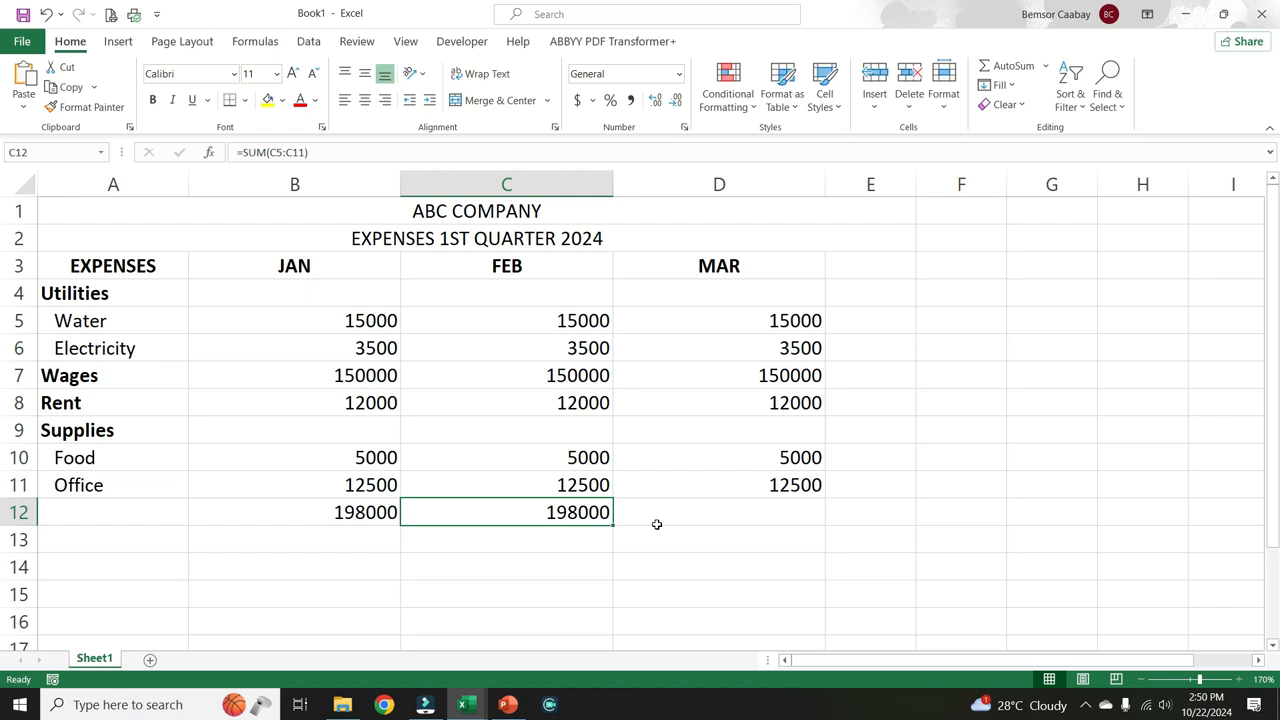
{"action": "key", "text": "Delete"}
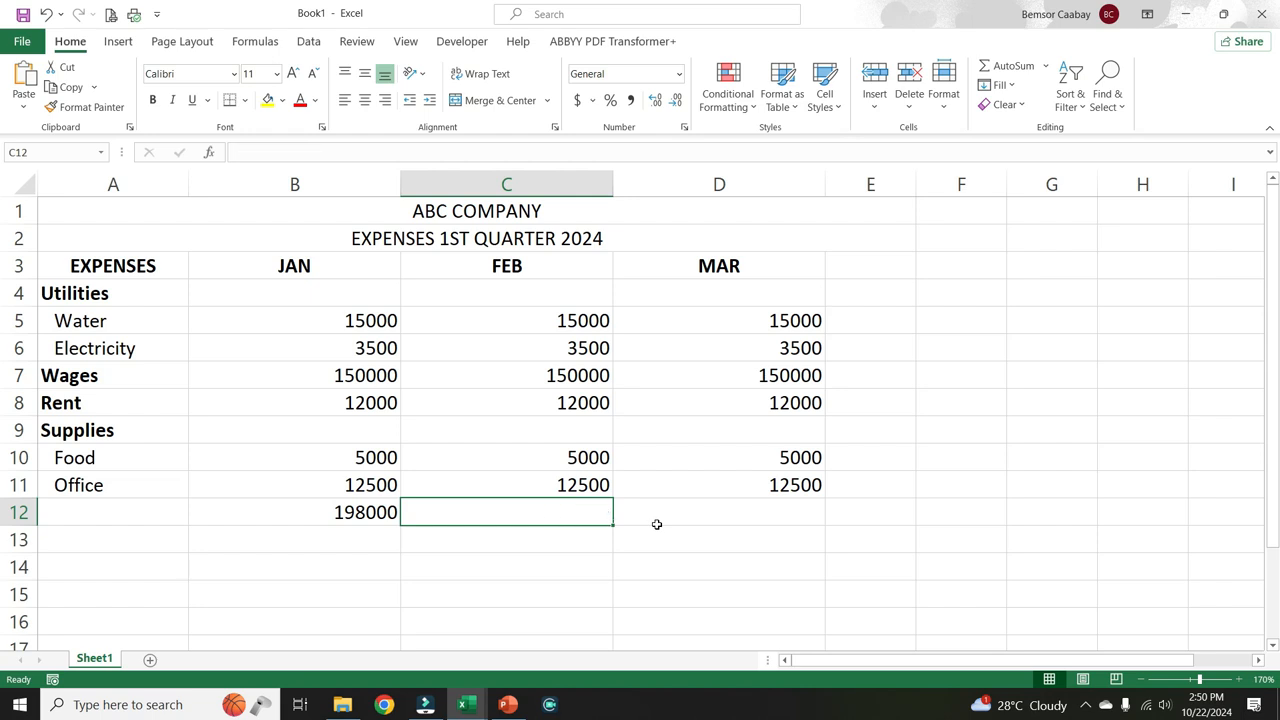
Step: Fill the January total formula from B12 across to February and March in C12:D12
{"action": "left_click", "coordinate": [386, 510]}
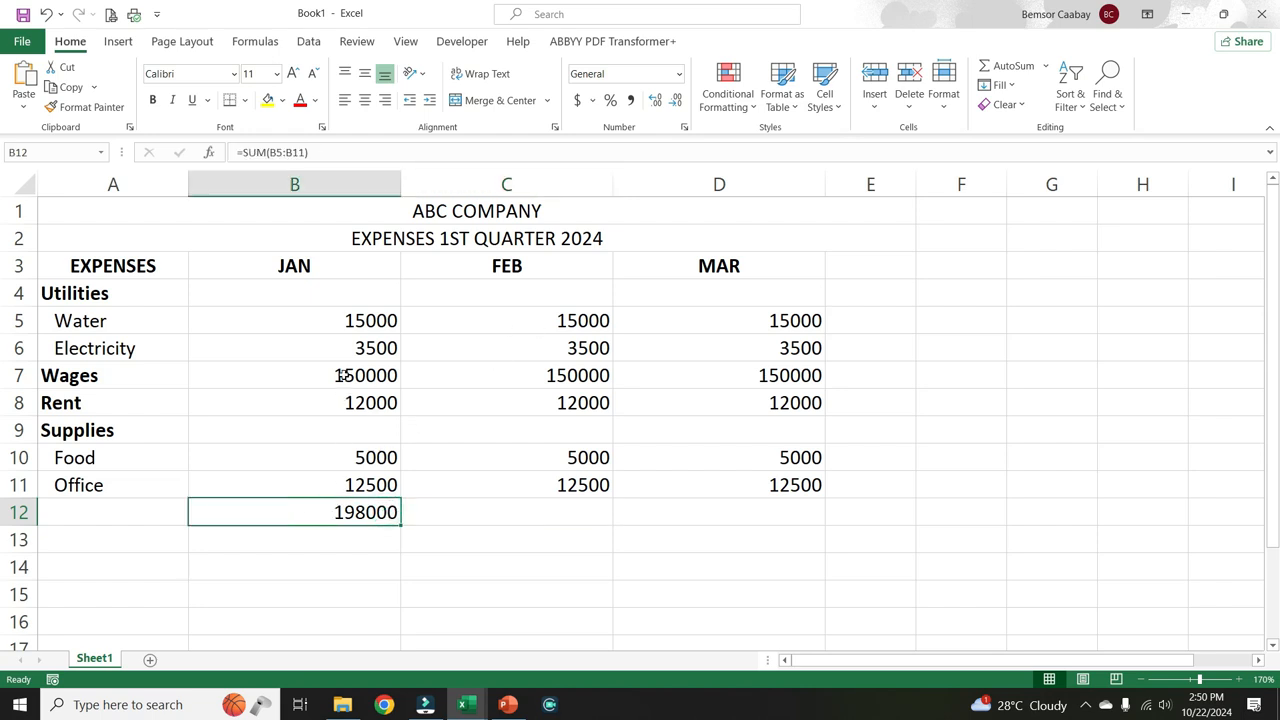
{"action": "left_click", "coordinate": [538, 513]}
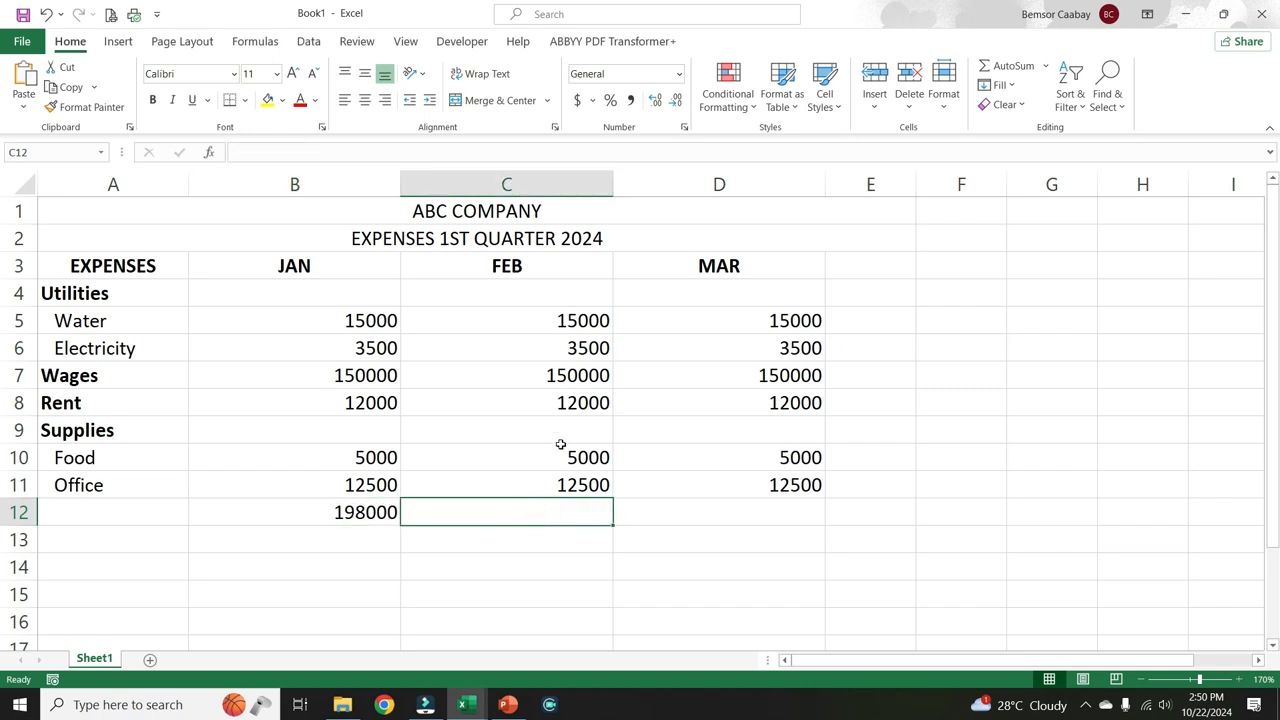
{"action": "left_click", "coordinate": [370, 511]}
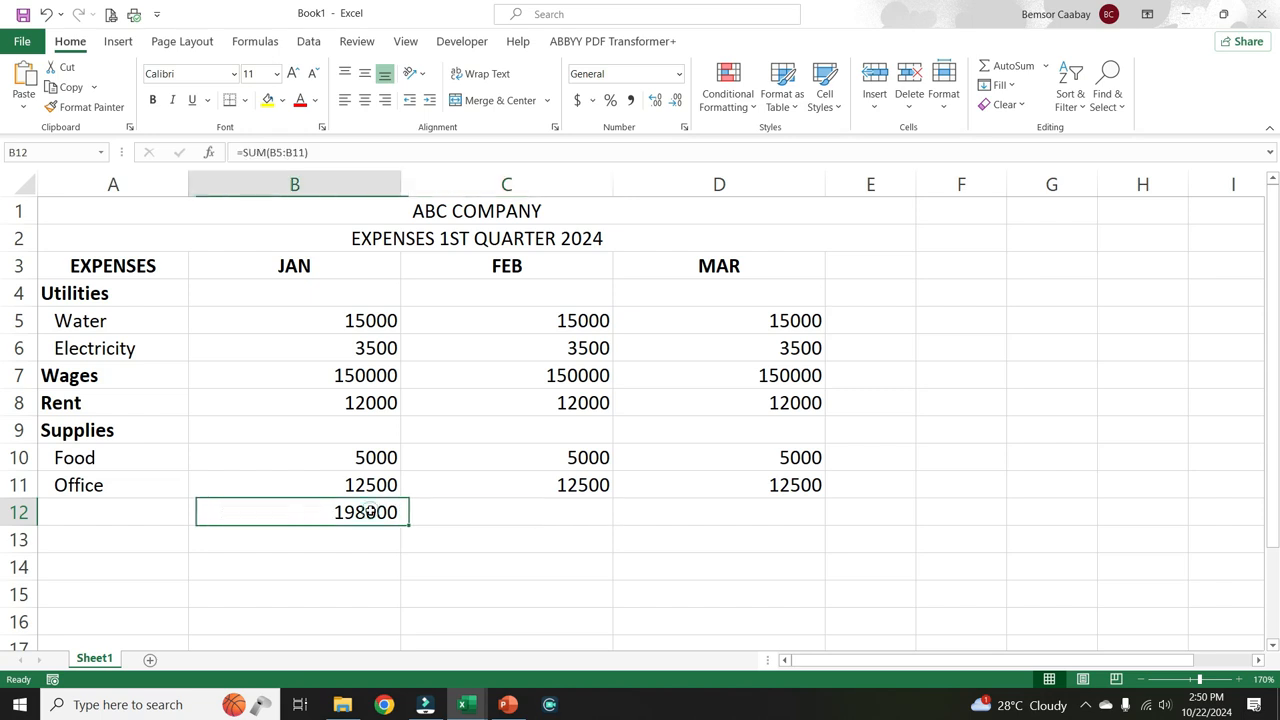
{"action": "left_click_drag", "start_coordinate": [401, 526], "coordinate": [763, 526]}
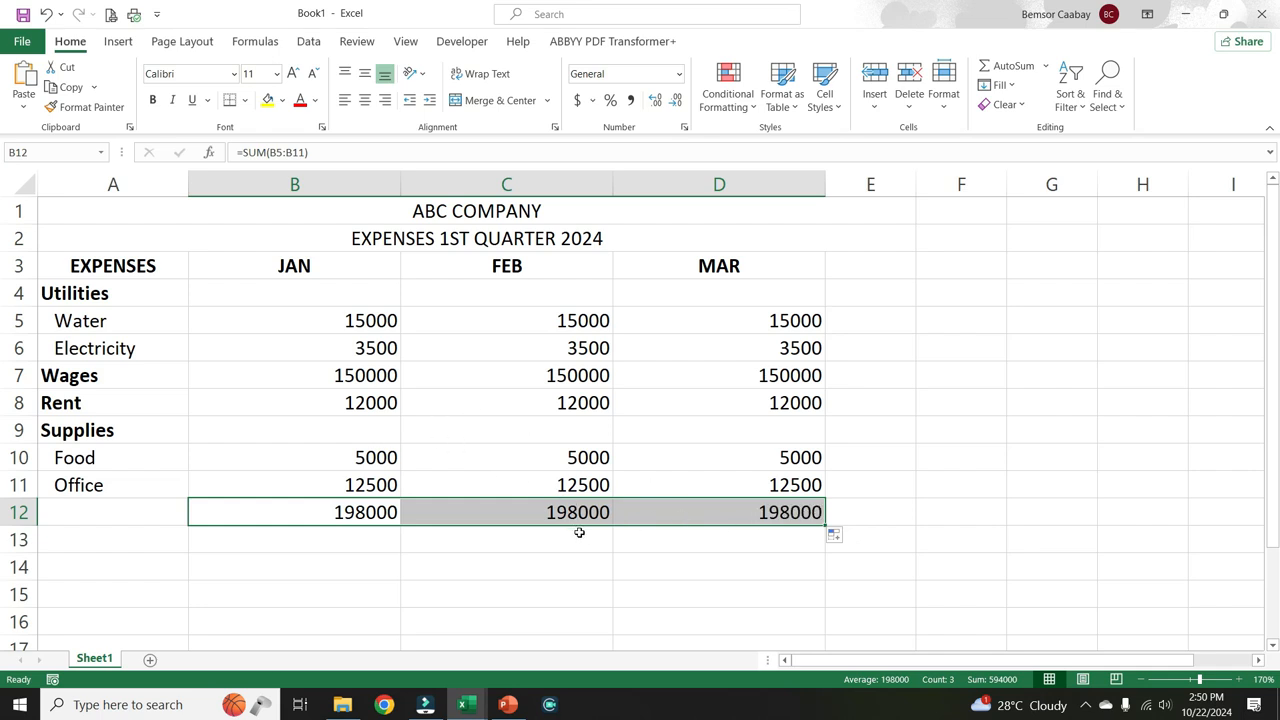
{"action": "left_click", "coordinate": [250, 320]}
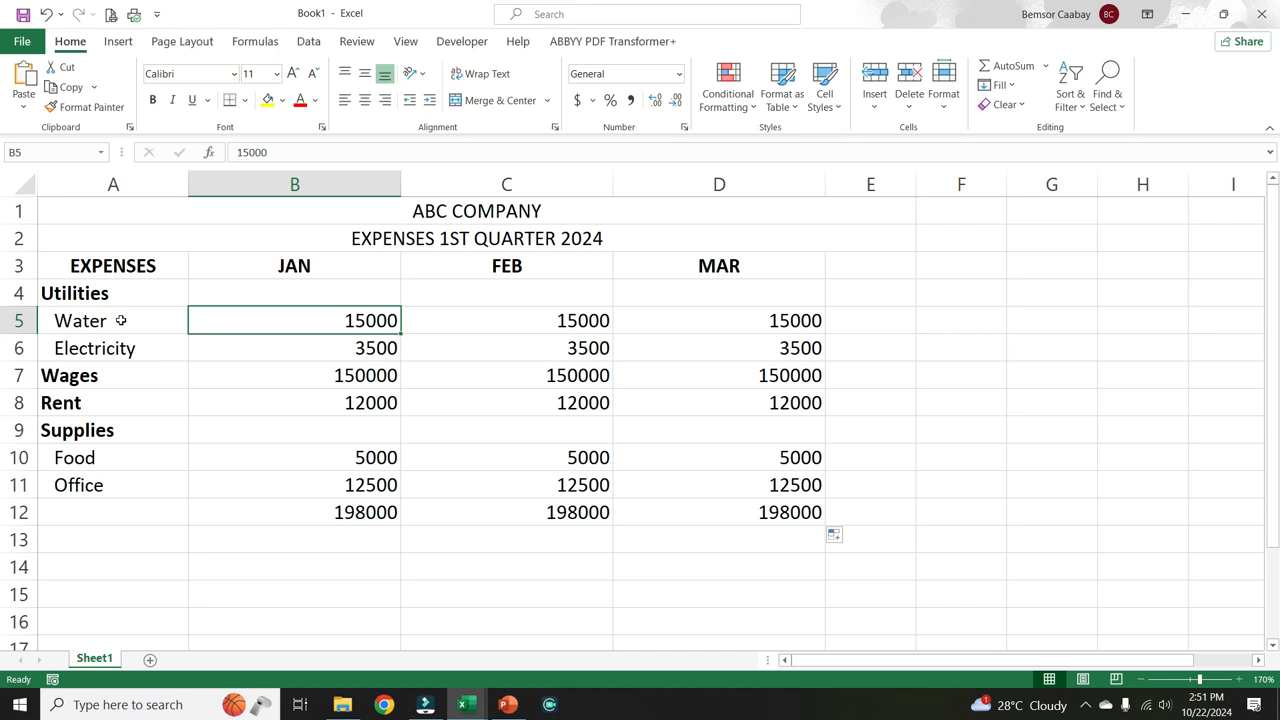
{"action": "left_click", "coordinate": [125, 320]}
{"action": "left_click_drag", "start_coordinate": [301, 318], "coordinate": [870, 316]}
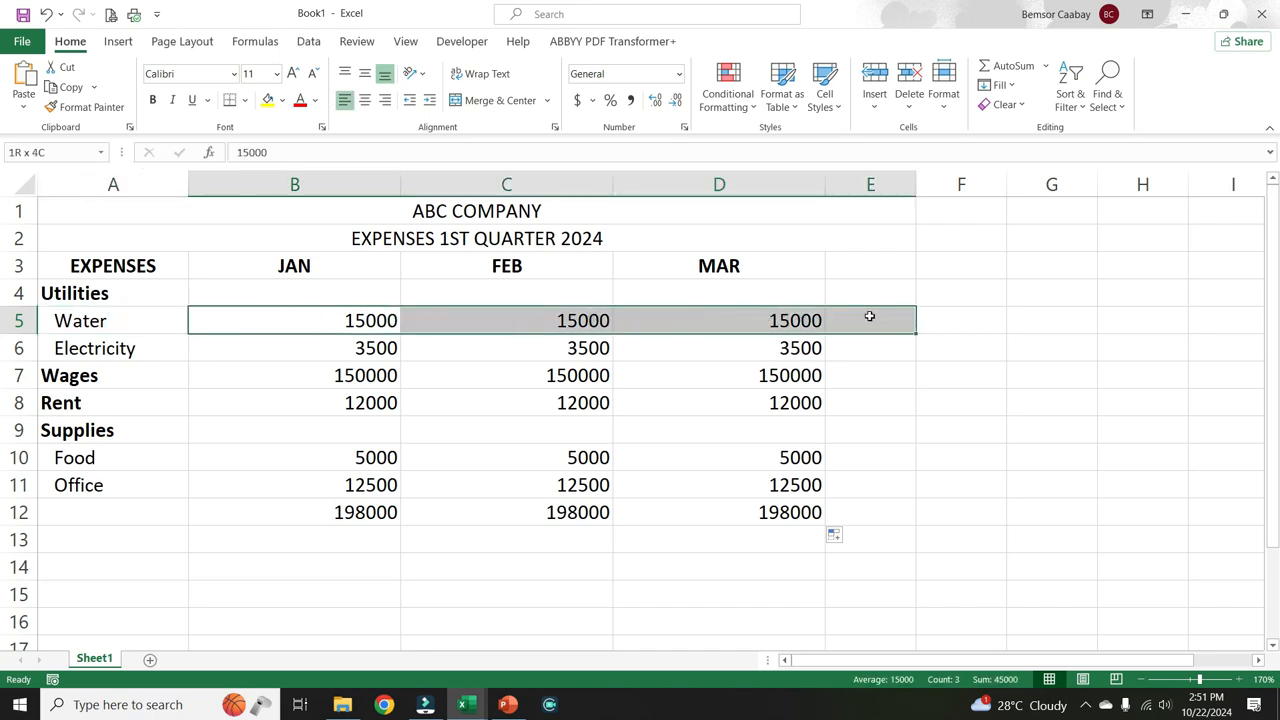
{"action": "left_click_drag", "start_coordinate": [126, 348], "coordinate": [842, 348]}
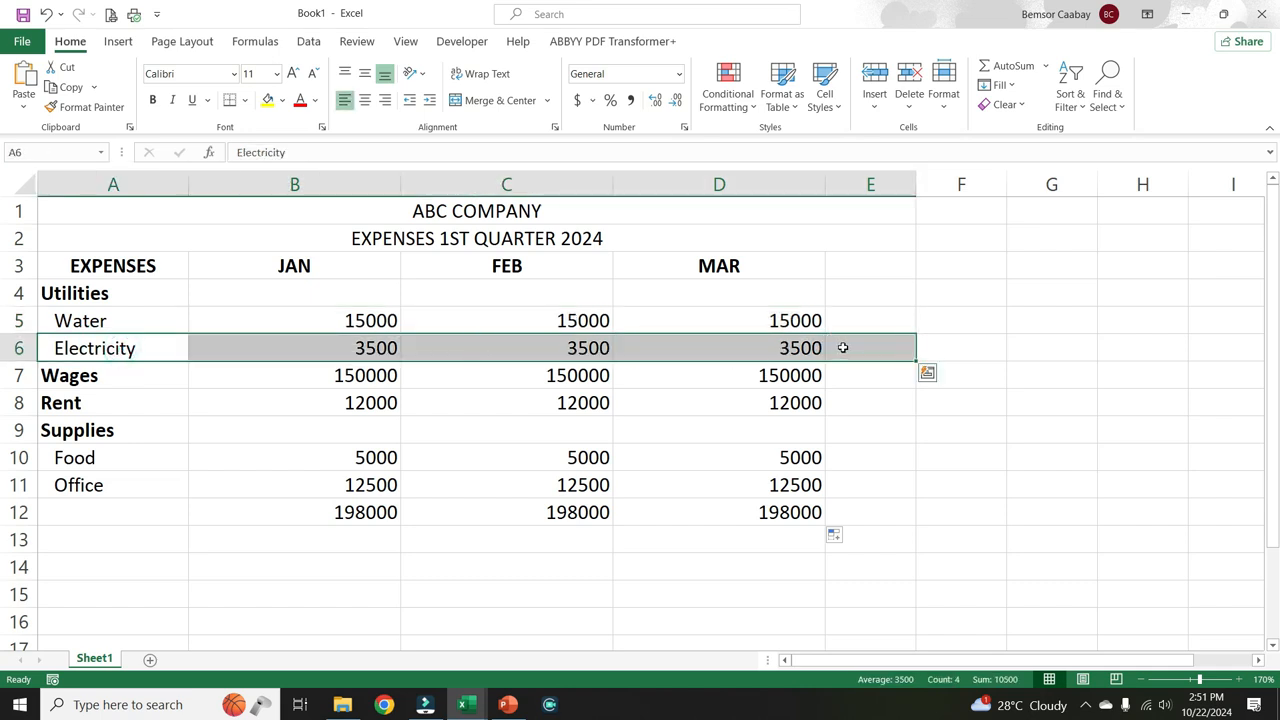
Step: Add the column heading TOTAL in cell E3, beside MAR
{"action": "left_click", "coordinate": [855, 266]}
{"action": "type", "text": "TOTAL"}
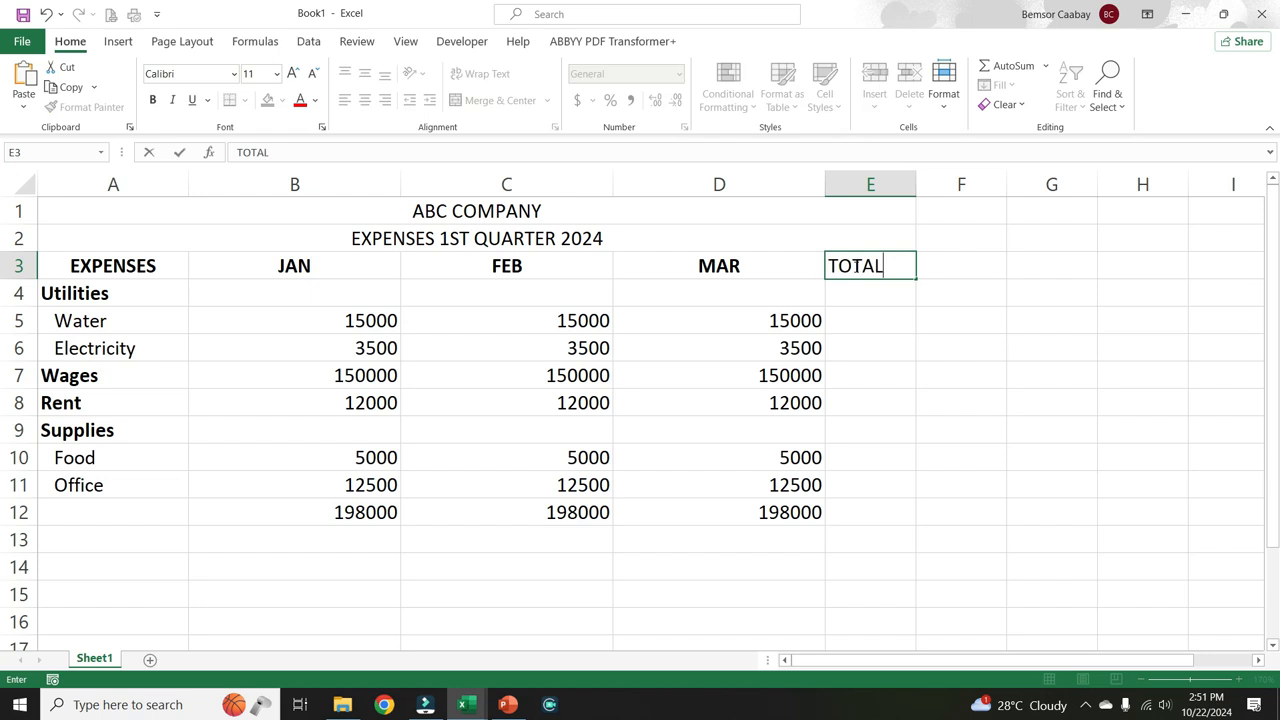
{"action": "key", "text": "Return"}
Step: Total the Water expenses for the quarter in cell E5 using AutoSum over B5:D5
{"action": "left_click", "coordinate": [876, 322]}
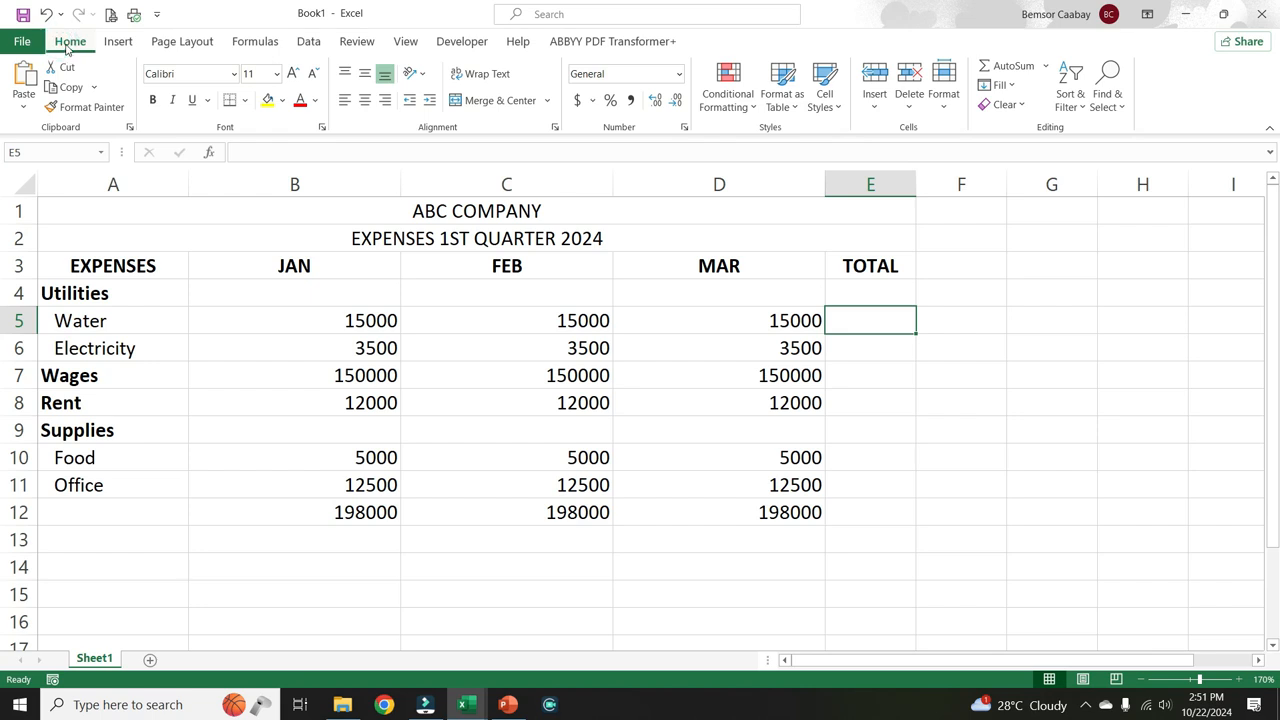
{"action": "left_click", "coordinate": [988, 66]}
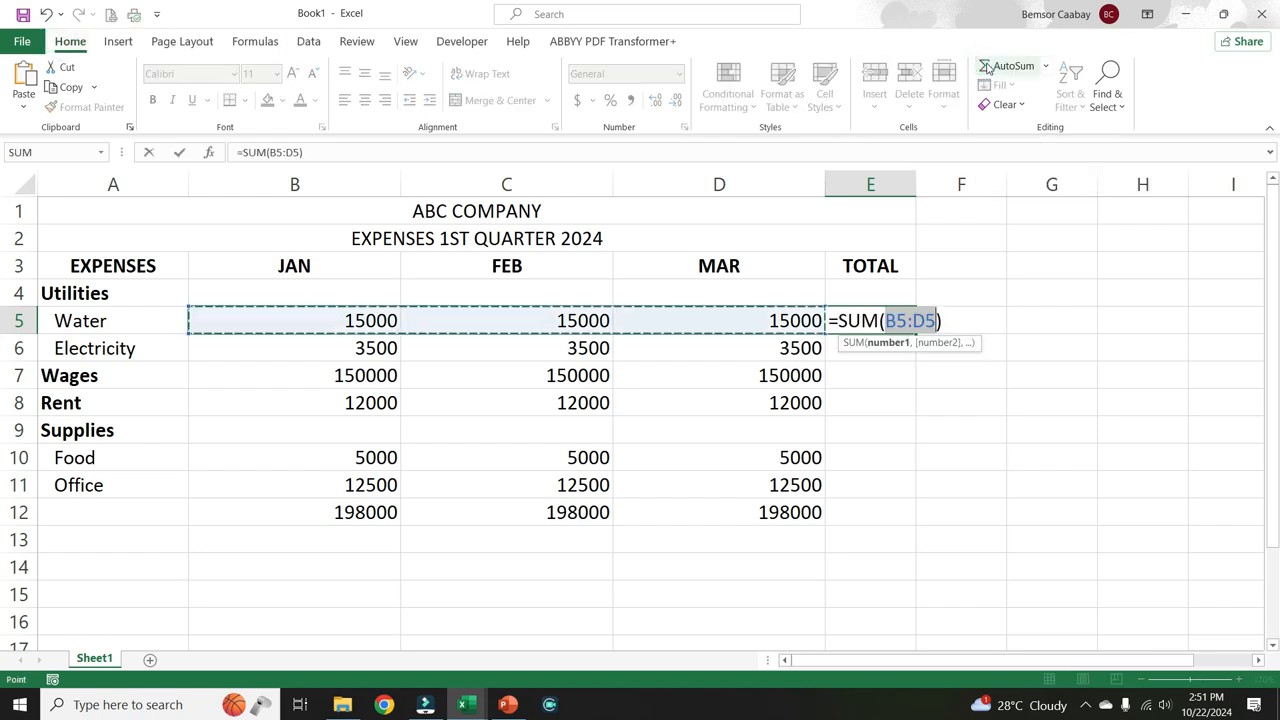
{"action": "key", "text": "Return"}
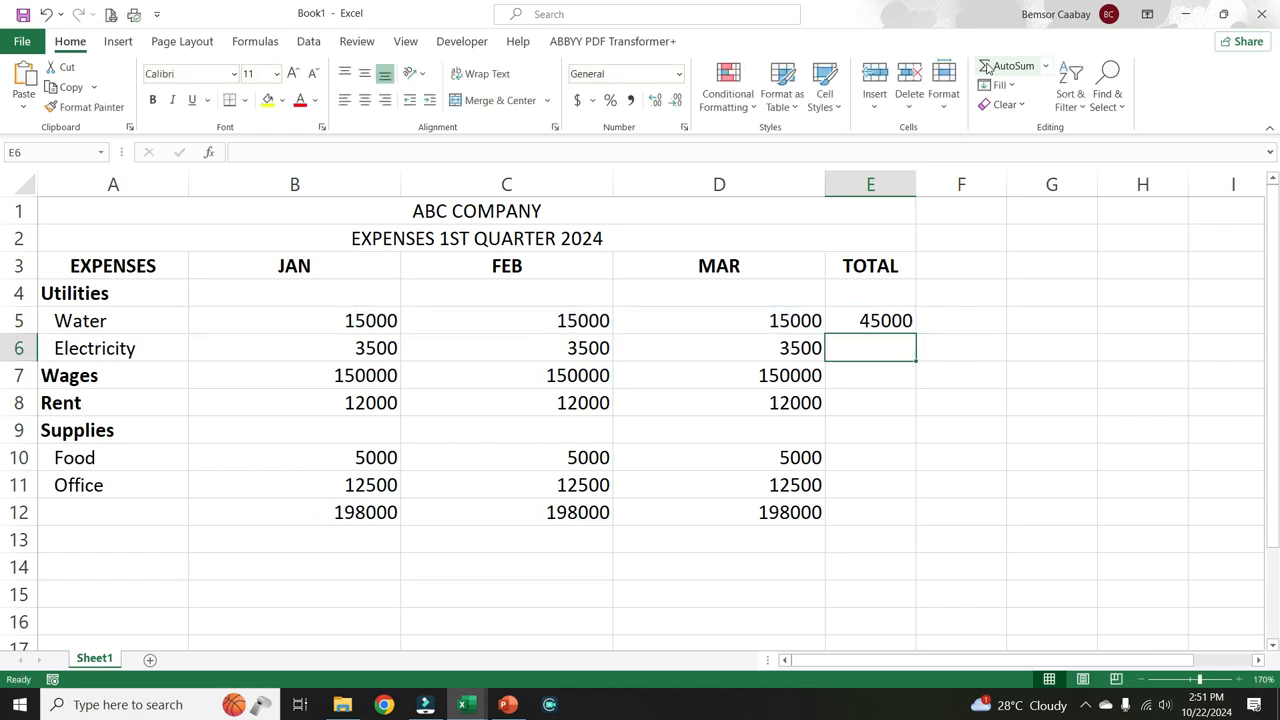
{"action": "left_click", "coordinate": [878, 316]}
{"action": "key", "text": "Return"}
{"action": "left_click", "coordinate": [870, 318]}
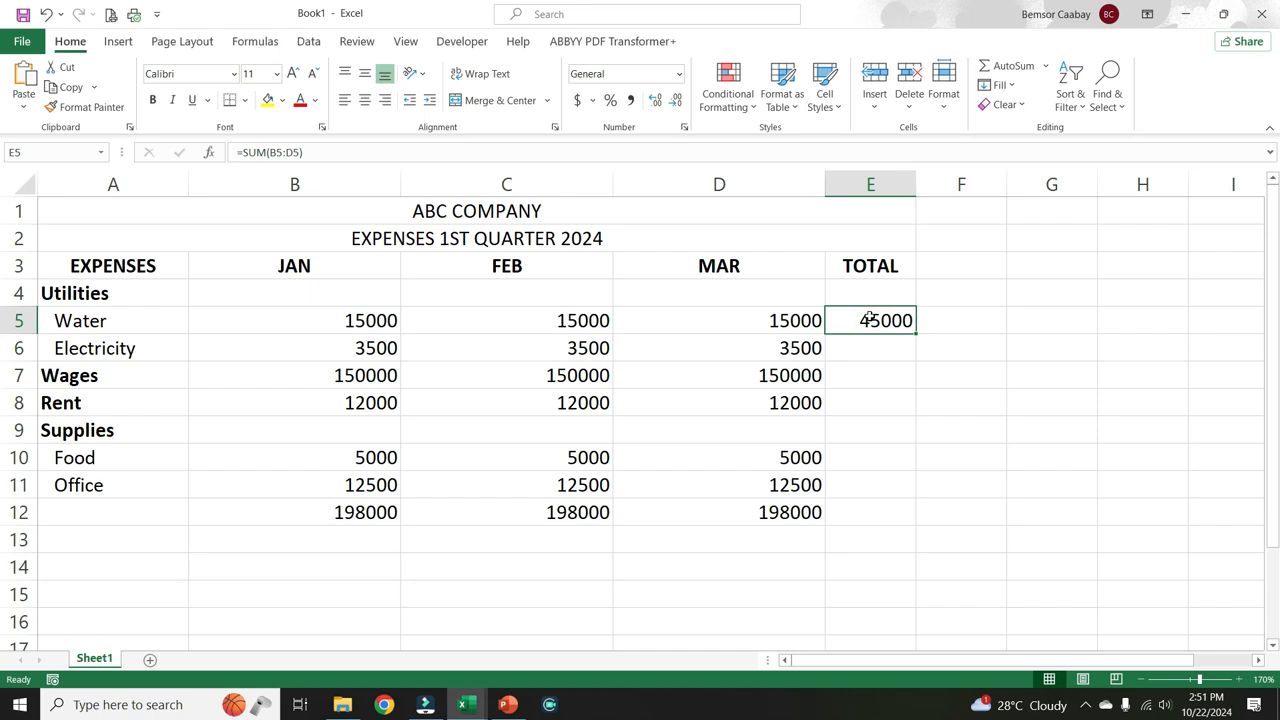
{"action": "left_click", "coordinate": [867, 346]}
{"action": "left_click", "coordinate": [867, 371]}
{"action": "left_click", "coordinate": [865, 399]}
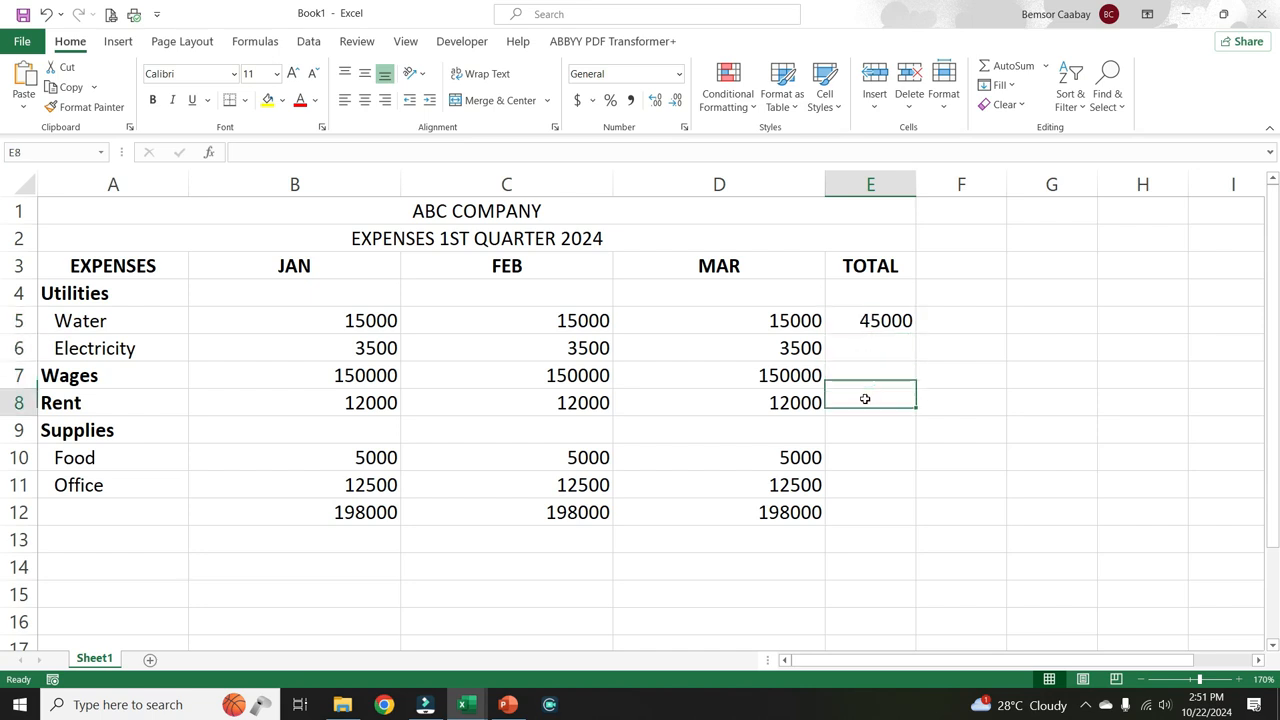
{"action": "left_click", "coordinate": [863, 346]}
Step: Fill the Water total formula from E5 down through E12
{"action": "left_click", "coordinate": [897, 320]}
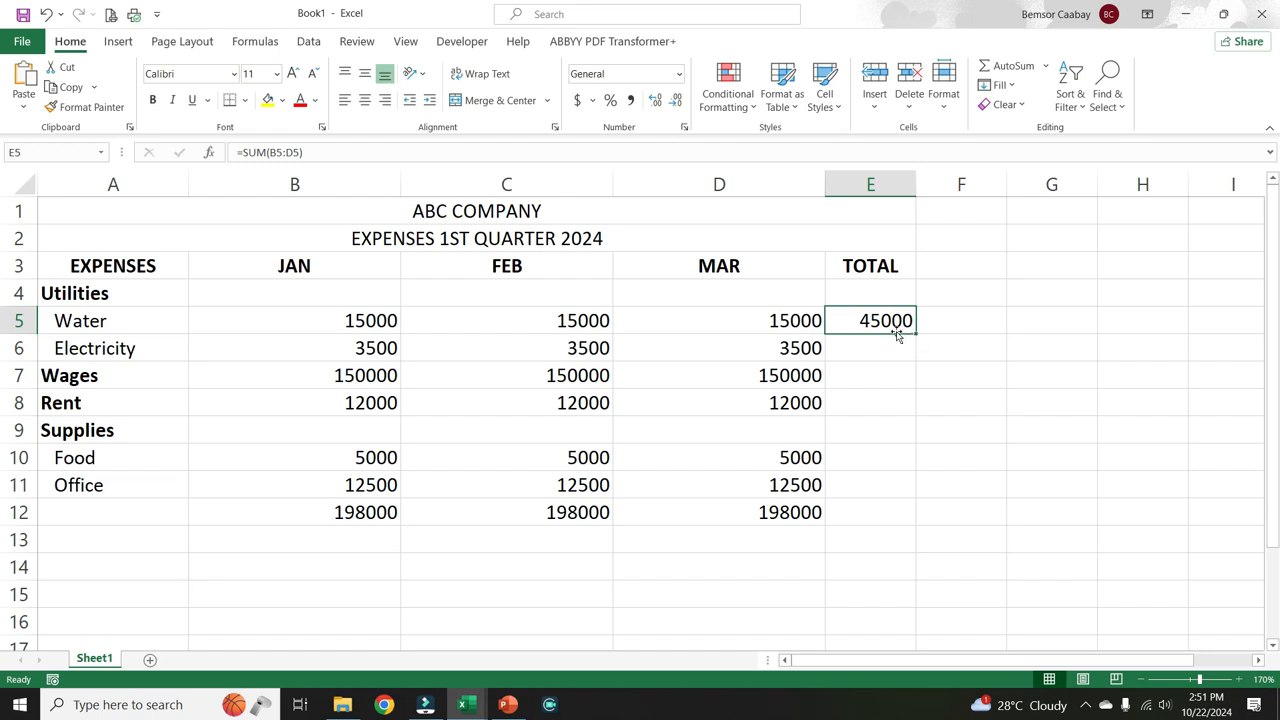
{"action": "left_click_drag", "start_coordinate": [886, 318], "coordinate": [868, 505]}
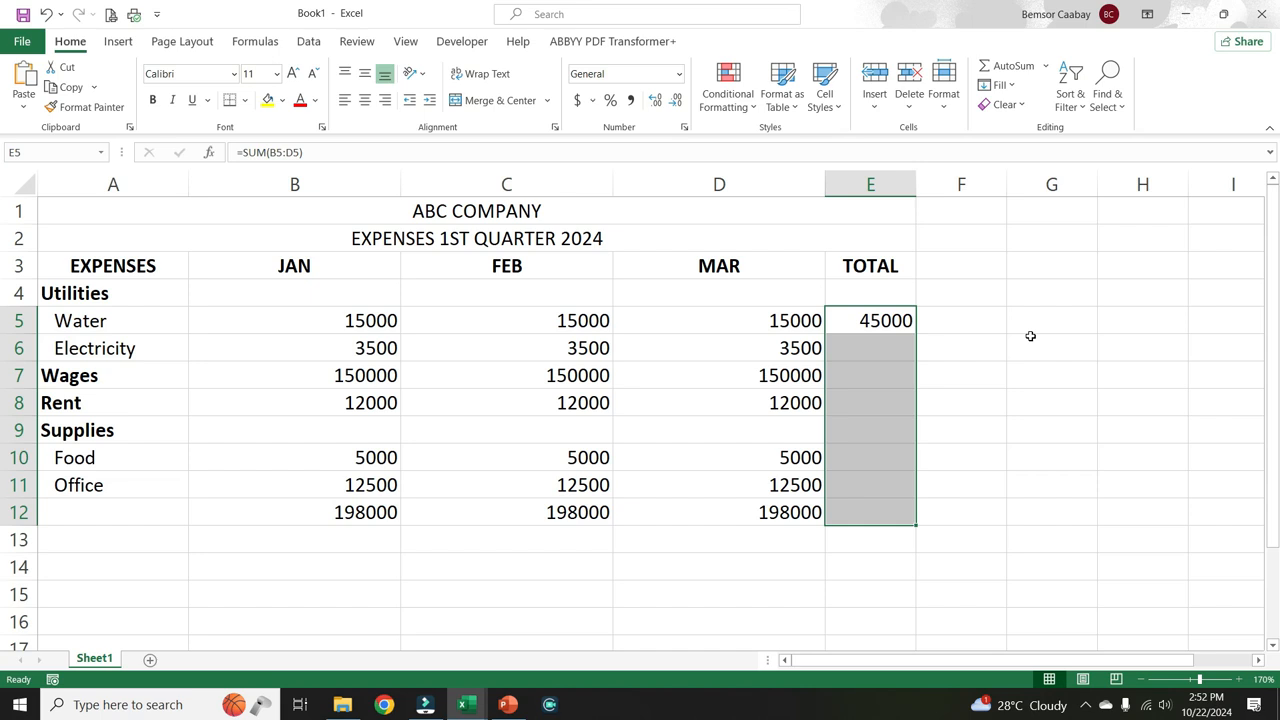
{"action": "key", "text": "ctrl+d"}
{"action": "left_click", "coordinate": [973, 430]}
Step: Clear the unneeded total formula from cell E9 in the Supplies heading row
{"action": "left_click", "coordinate": [893, 432]}
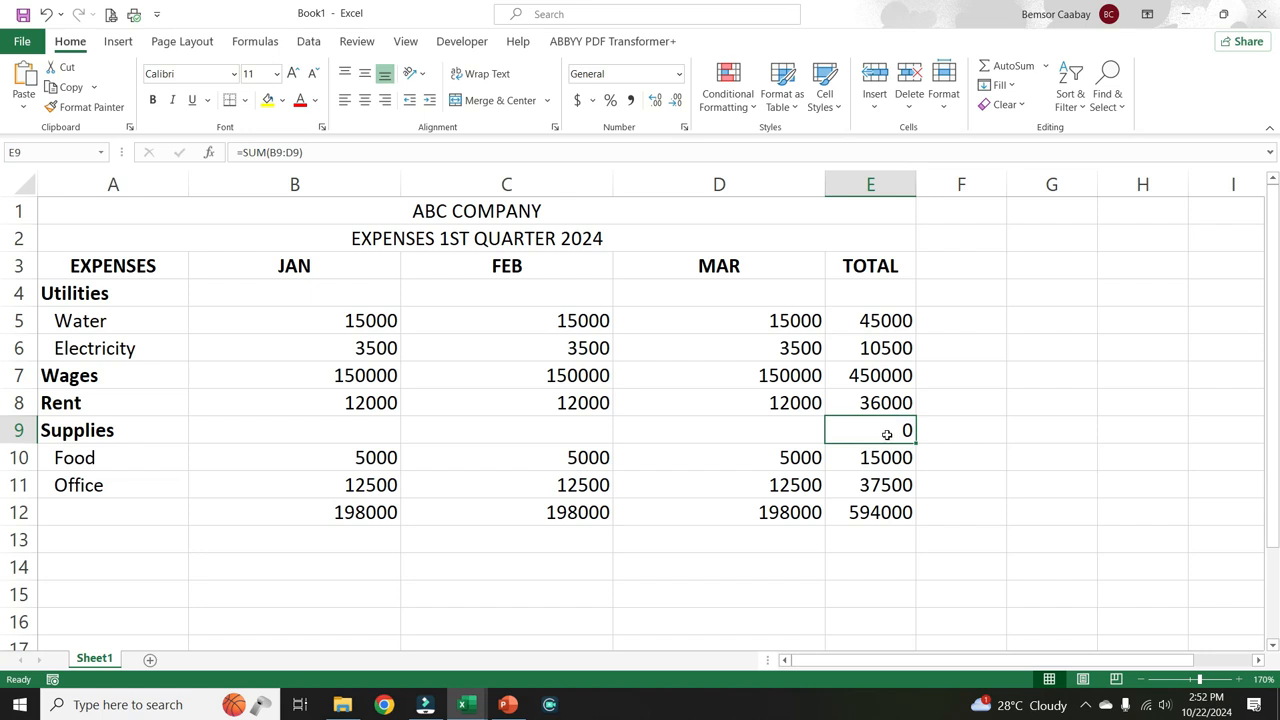
{"action": "left_click", "coordinate": [752, 436]}
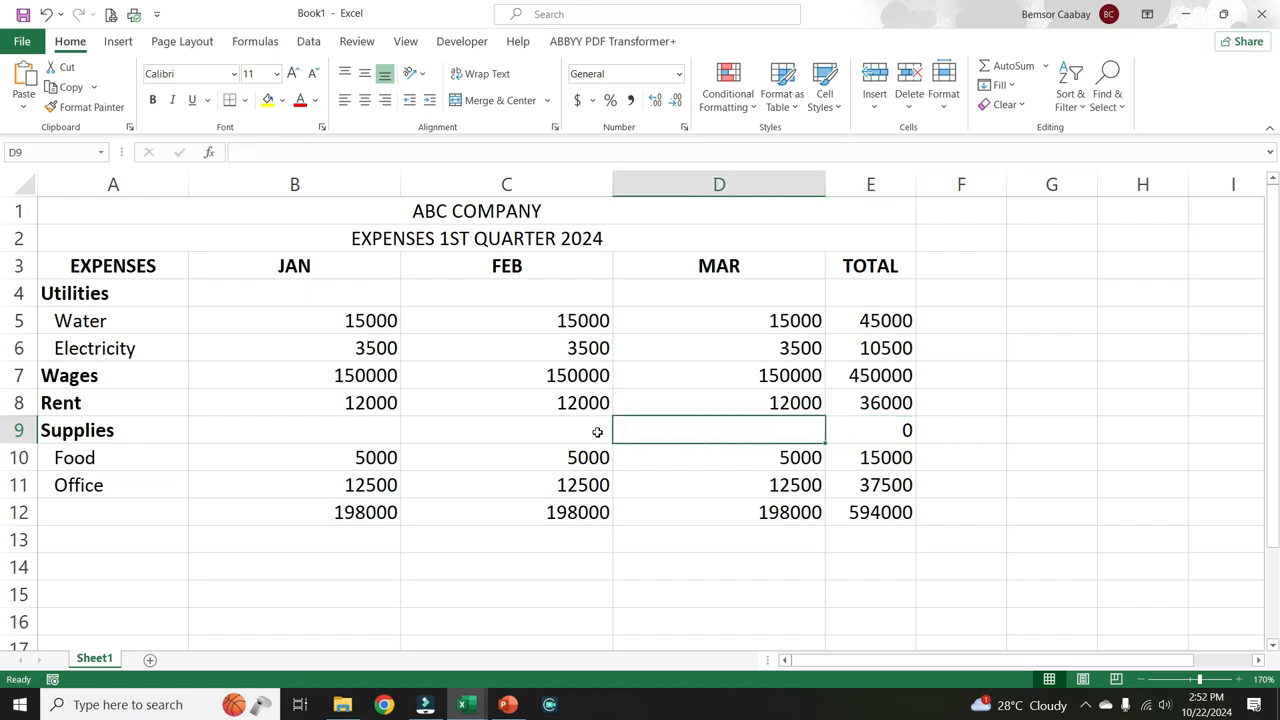
{"action": "left_click", "coordinate": [597, 432]}
{"action": "left_click", "coordinate": [386, 426]}
{"action": "left_click", "coordinate": [474, 429]}
{"action": "left_click", "coordinate": [688, 428]}
{"action": "left_click", "coordinate": [887, 428]}
{"action": "key", "text": "Delete"}
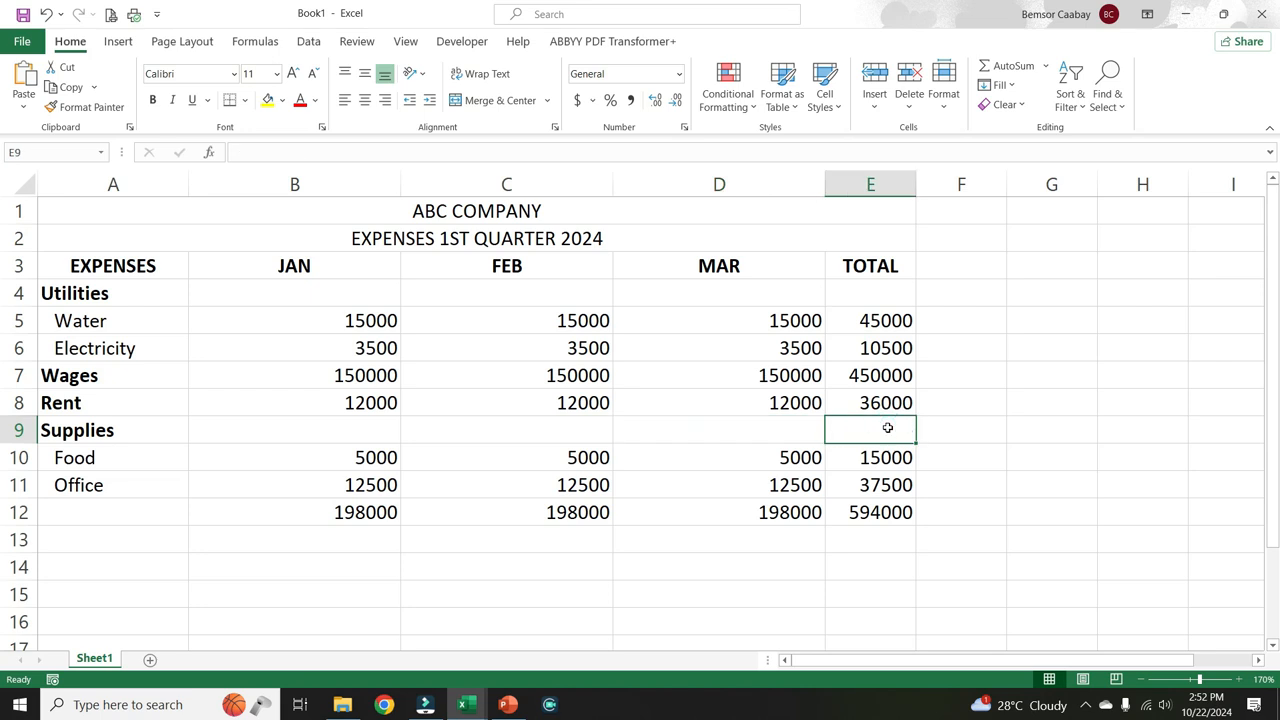
Step: Make the monthly totals in B12:E12 and the expense totals in E5:E11 bold
{"action": "left_click", "coordinate": [355, 511]}
{"action": "left_click_drag", "start_coordinate": [355, 511], "coordinate": [880, 512]}
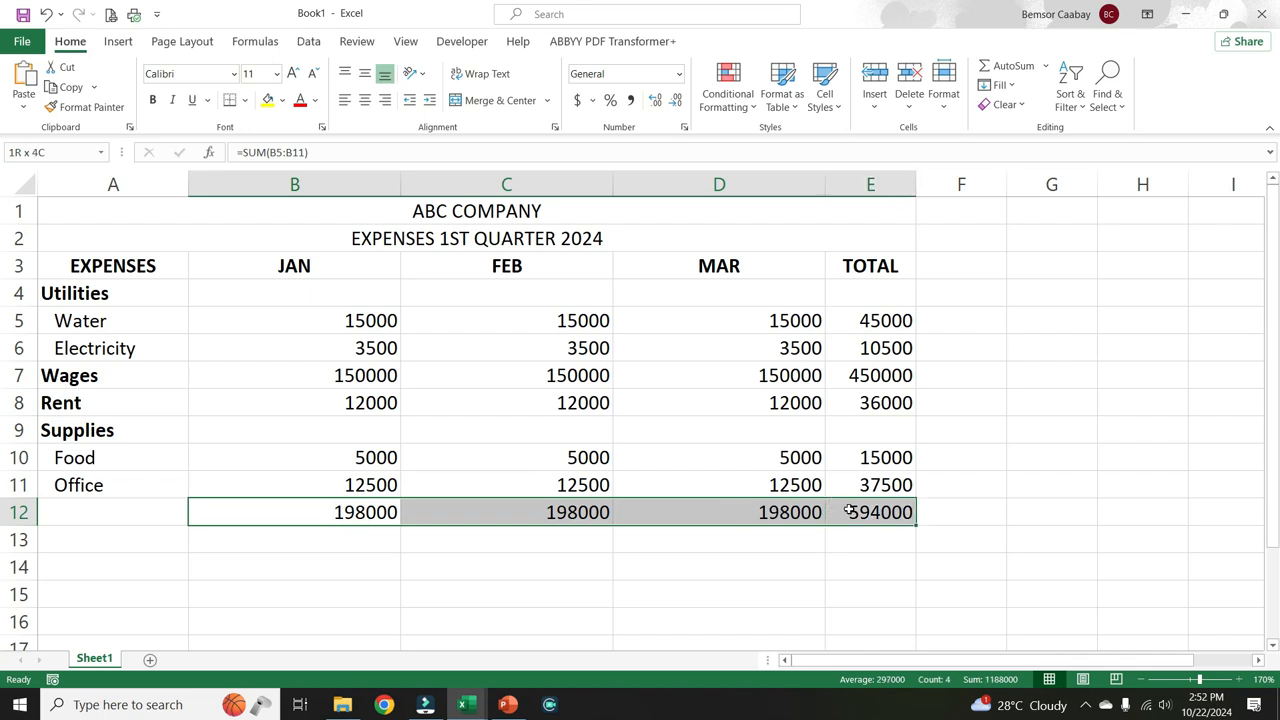
{"action": "left_click", "coordinate": [152, 99]}
{"action": "left_click_drag", "start_coordinate": [880, 330], "coordinate": [881, 487]}
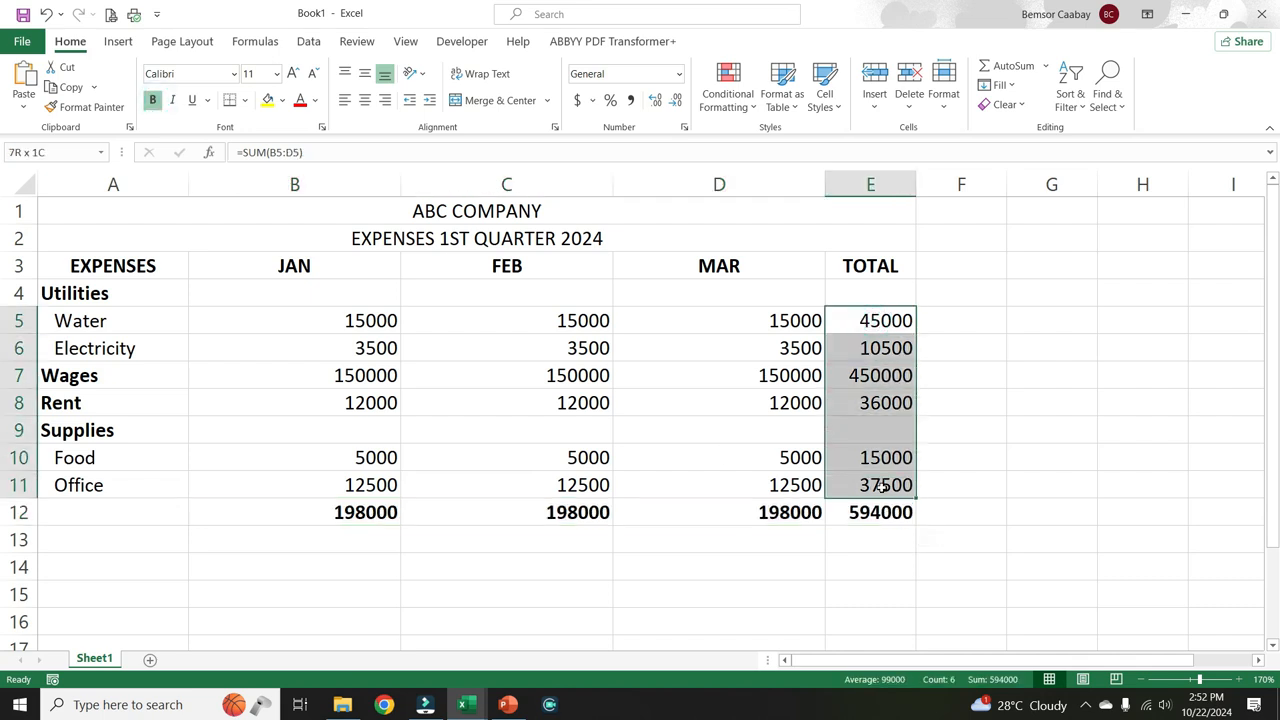
{"action": "left_click", "coordinate": [152, 99]}
Step: Label the totals row by entering TOTAL in cell A12
{"action": "left_click", "coordinate": [142, 511]}
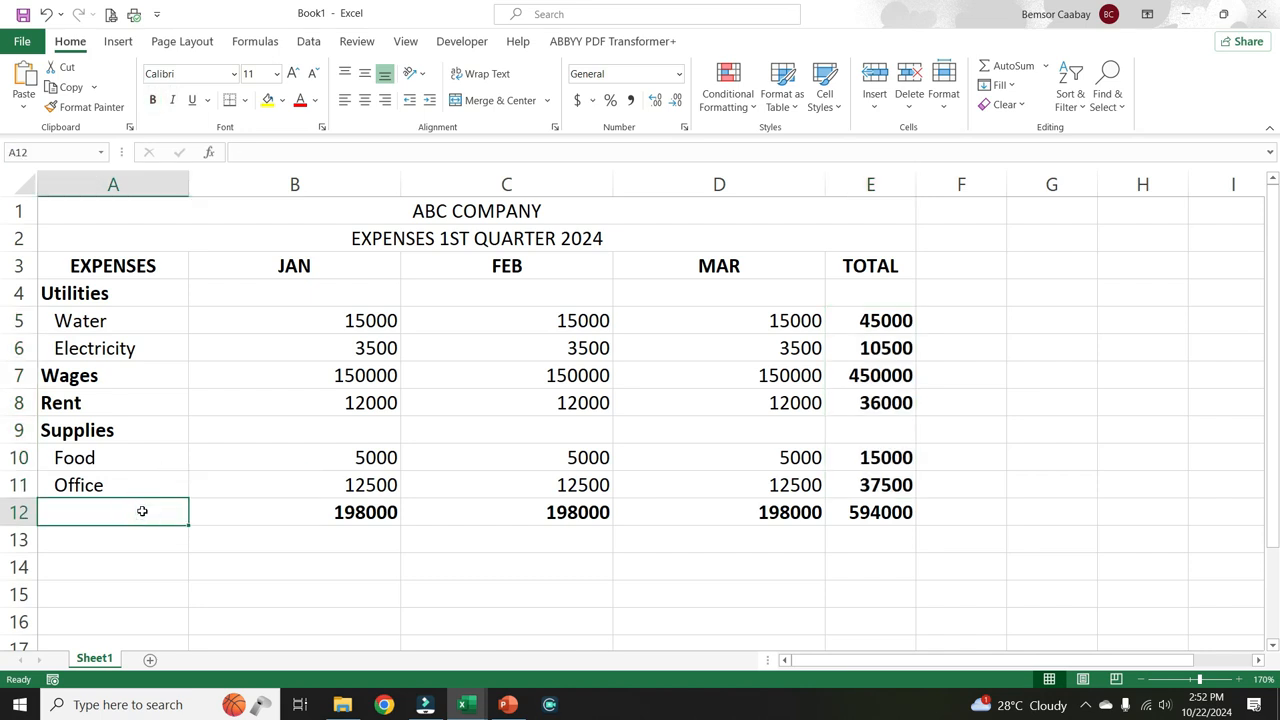
{"action": "type", "text": "TOTAL"}
{"action": "key", "text": "Return"}
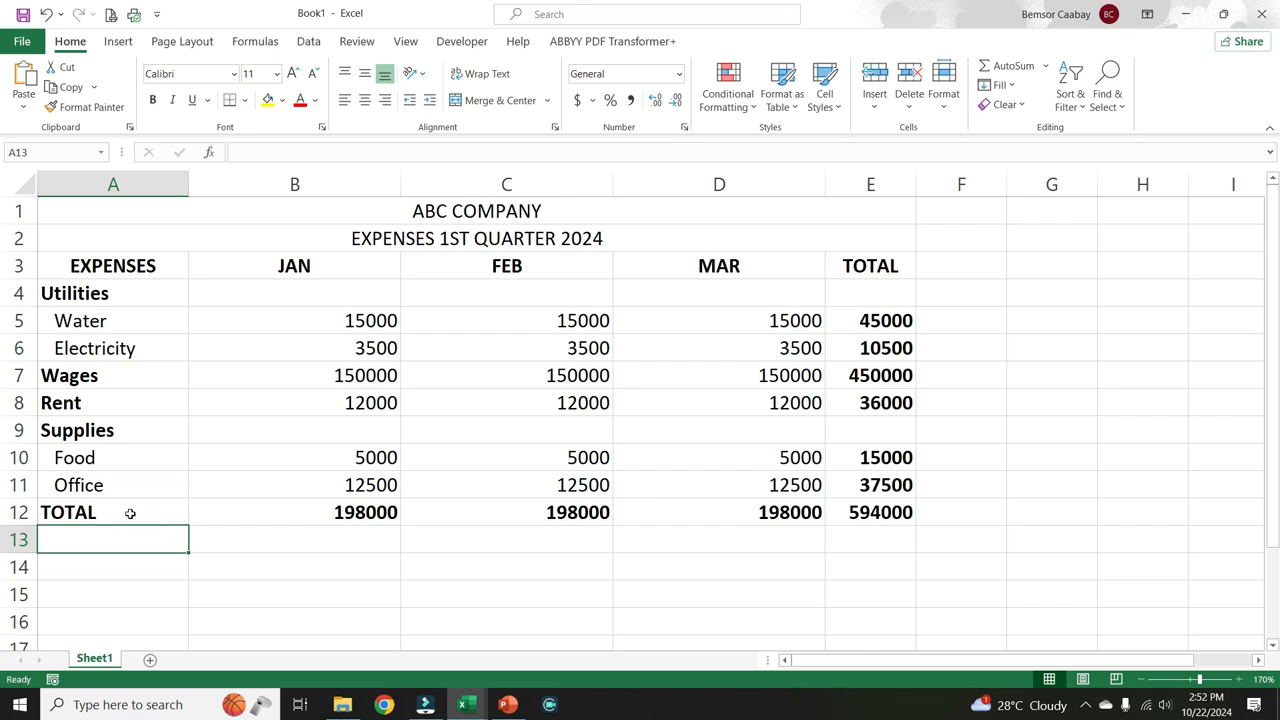
Step: Switch to the Drill 1.xlsx workbook and examine how the January amounts in B5:B8 display the PHP currency
{"action": "left_click", "coordinate": [464, 704]}
{"action": "left_click", "coordinate": [376, 658]}
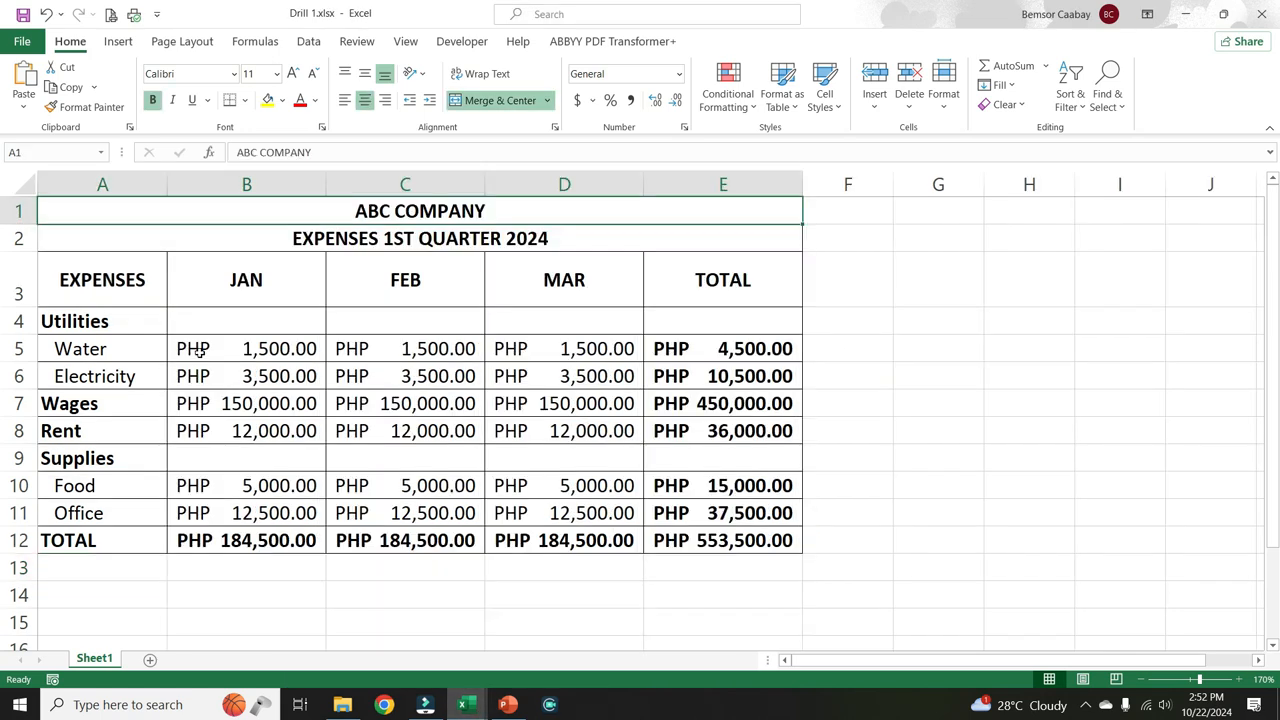
{"action": "left_click", "coordinate": [200, 352]}
{"action": "left_click", "coordinate": [208, 376]}
{"action": "left_click", "coordinate": [208, 402]}
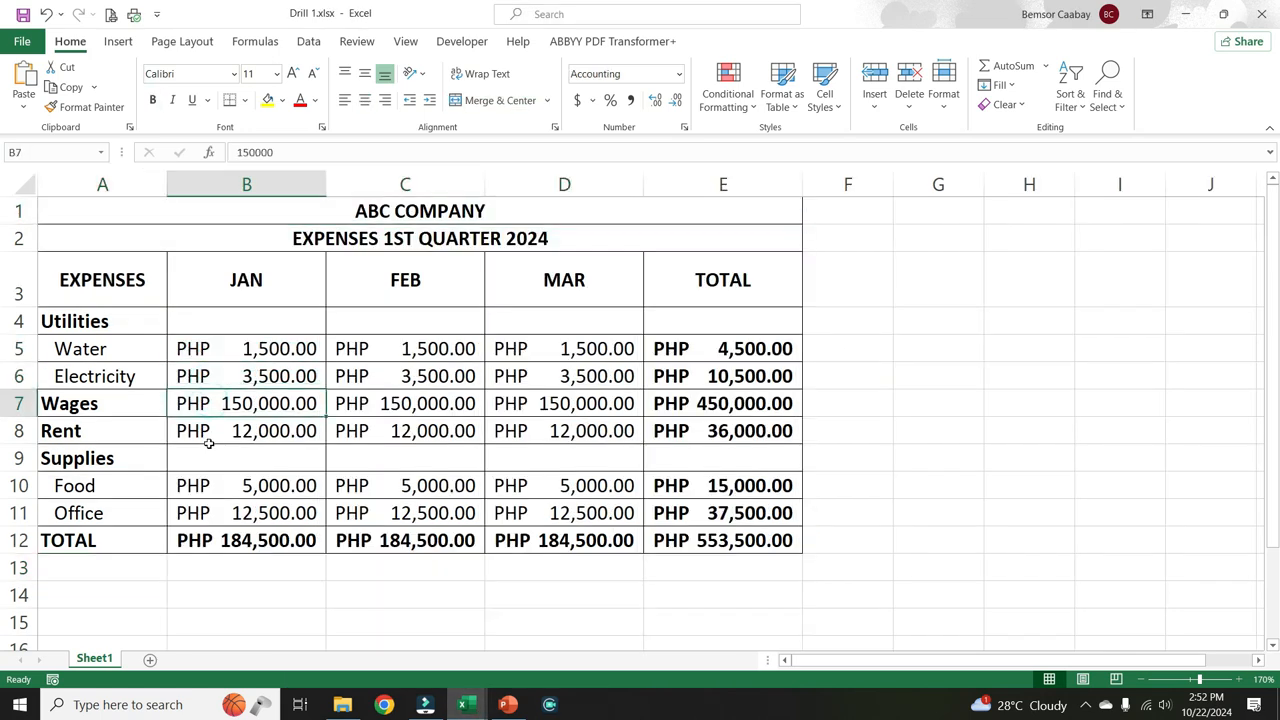
{"action": "left_click", "coordinate": [209, 440]}
{"action": "left_click", "coordinate": [194, 348]}
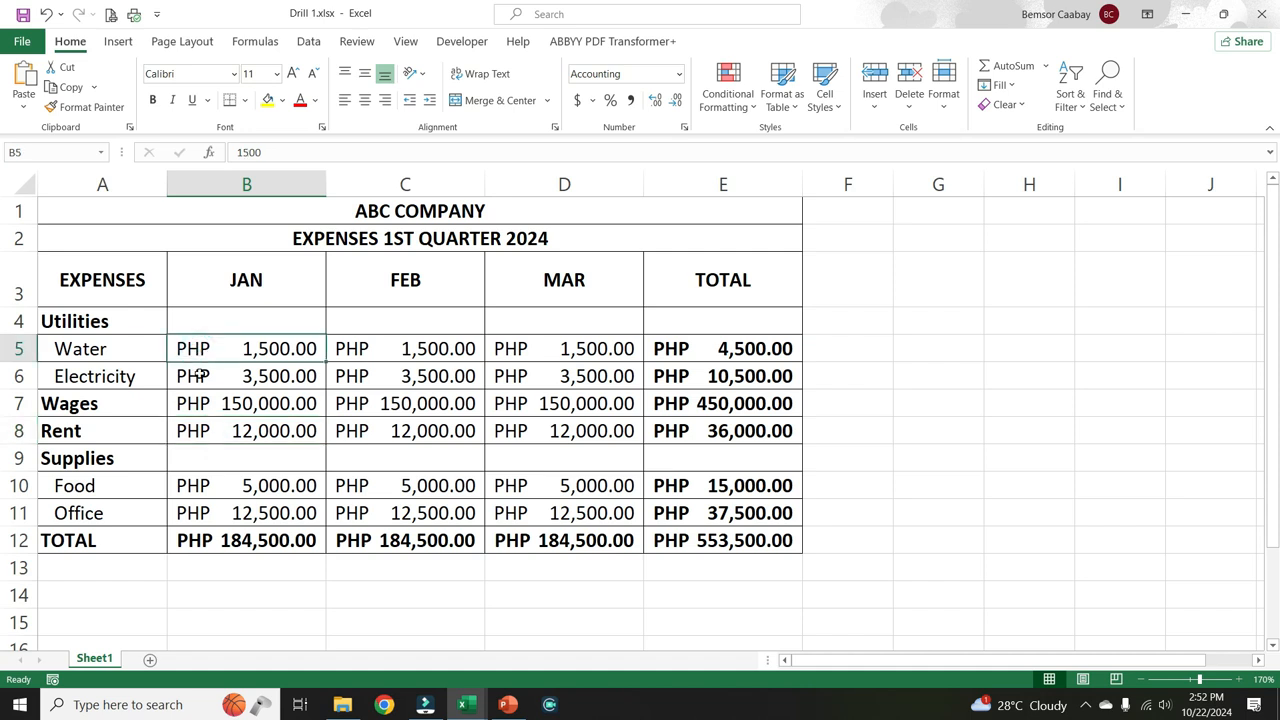
{"action": "left_click", "coordinate": [197, 375]}
{"action": "left_click", "coordinate": [209, 405]}
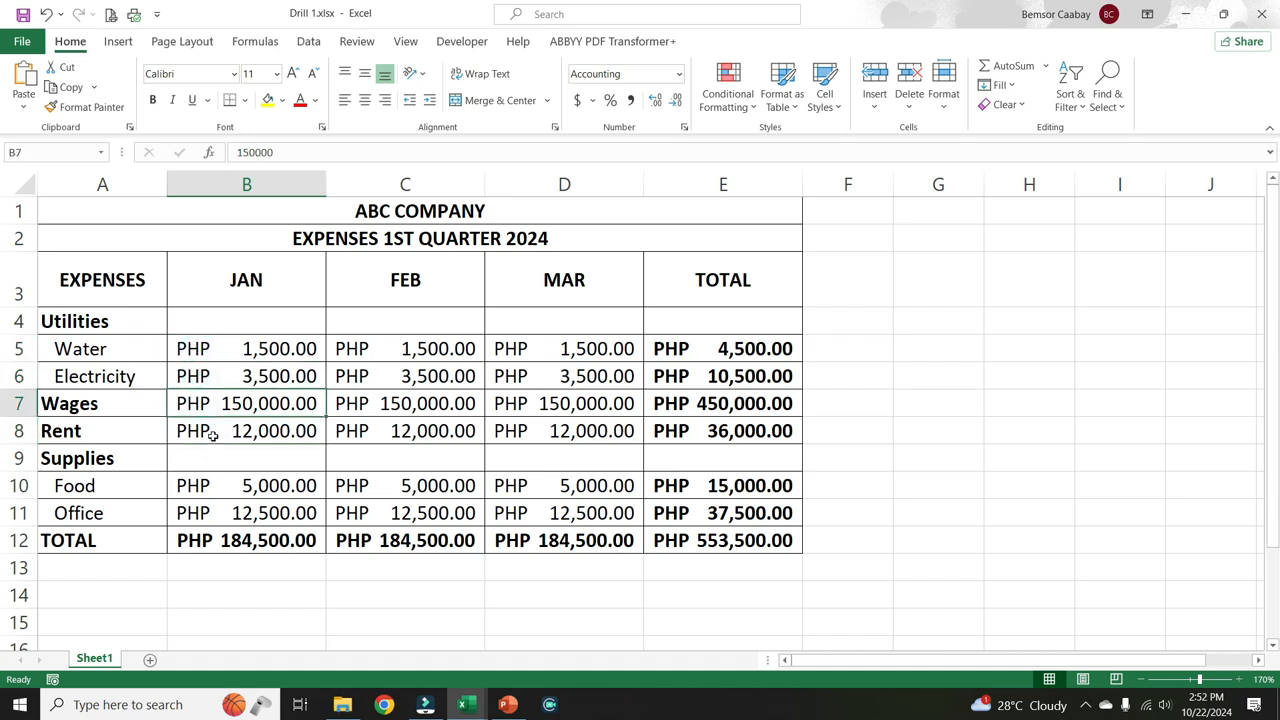
{"action": "left_click", "coordinate": [212, 435]}
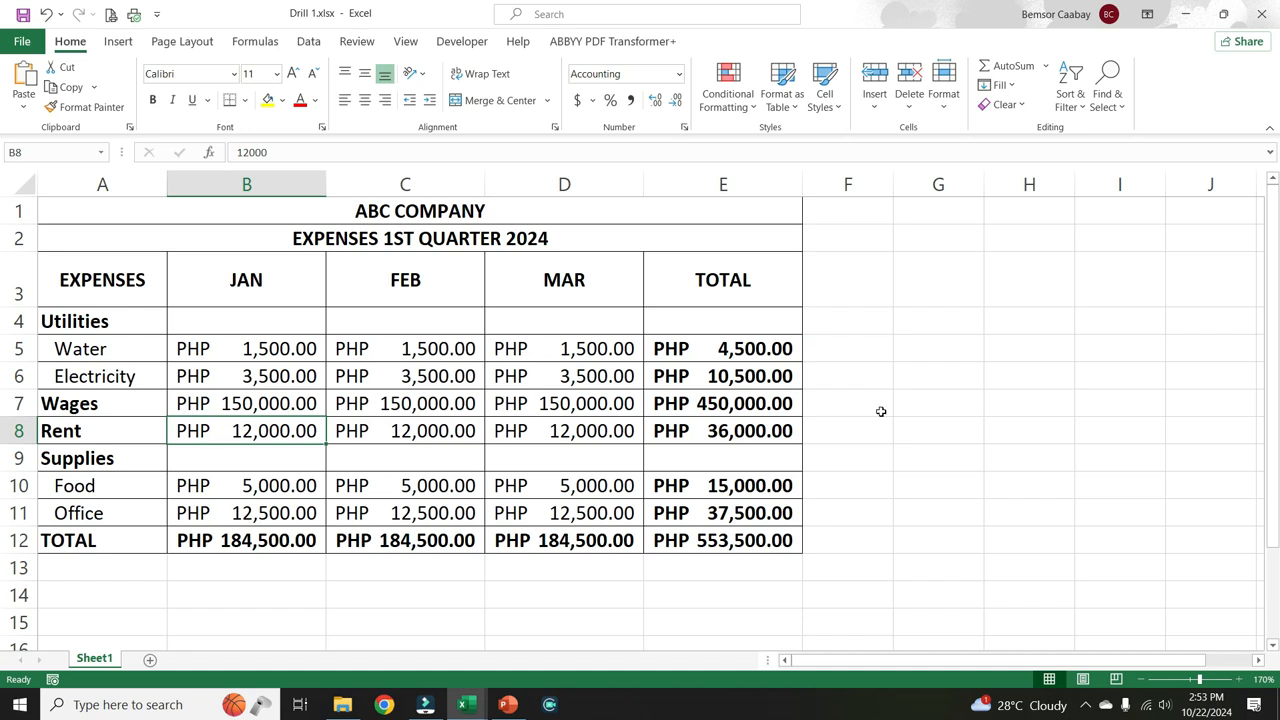
Step: Enter the trial amount PHP 1500 with the currency code as text in cell G5 beside the table
{"action": "left_click", "coordinate": [903, 347]}
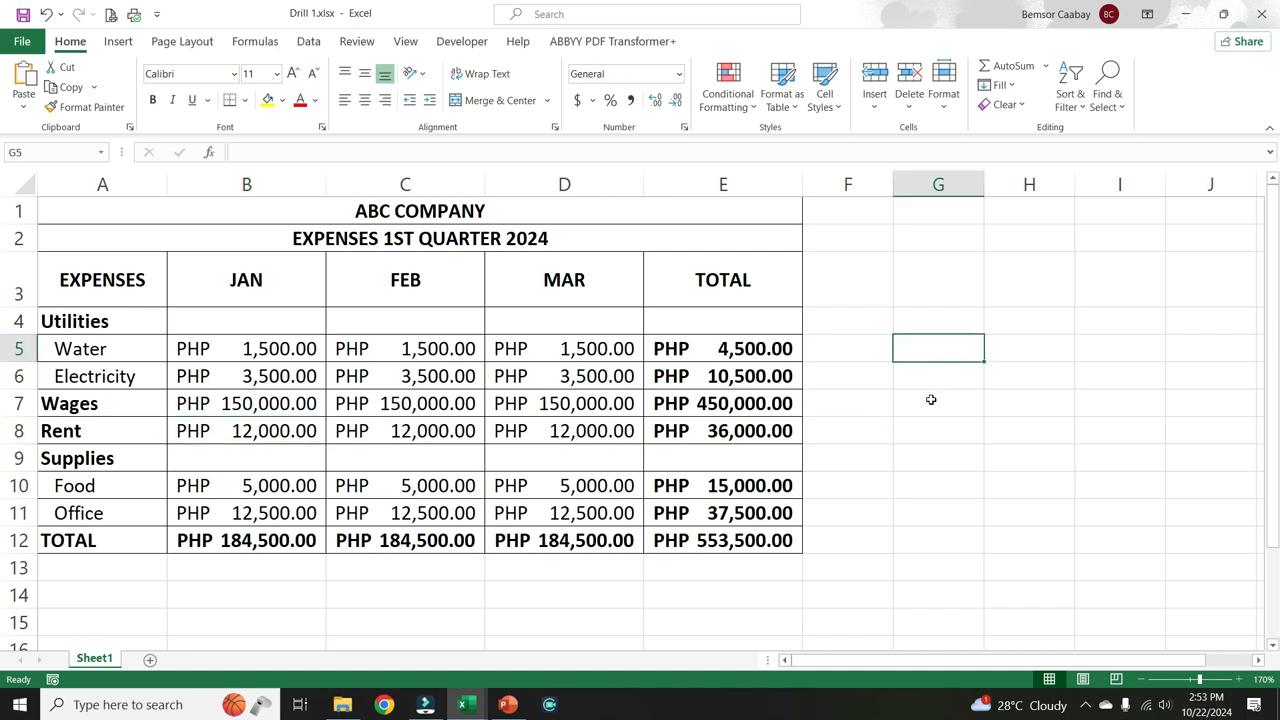
{"action": "type", "text": "php"}
{"action": "key", "text": "BackSpace"}
{"action": "key", "text": "BackSpace"}
{"action": "key", "text": "BackSpace"}
{"action": "type", "text": "PHP 1500"}
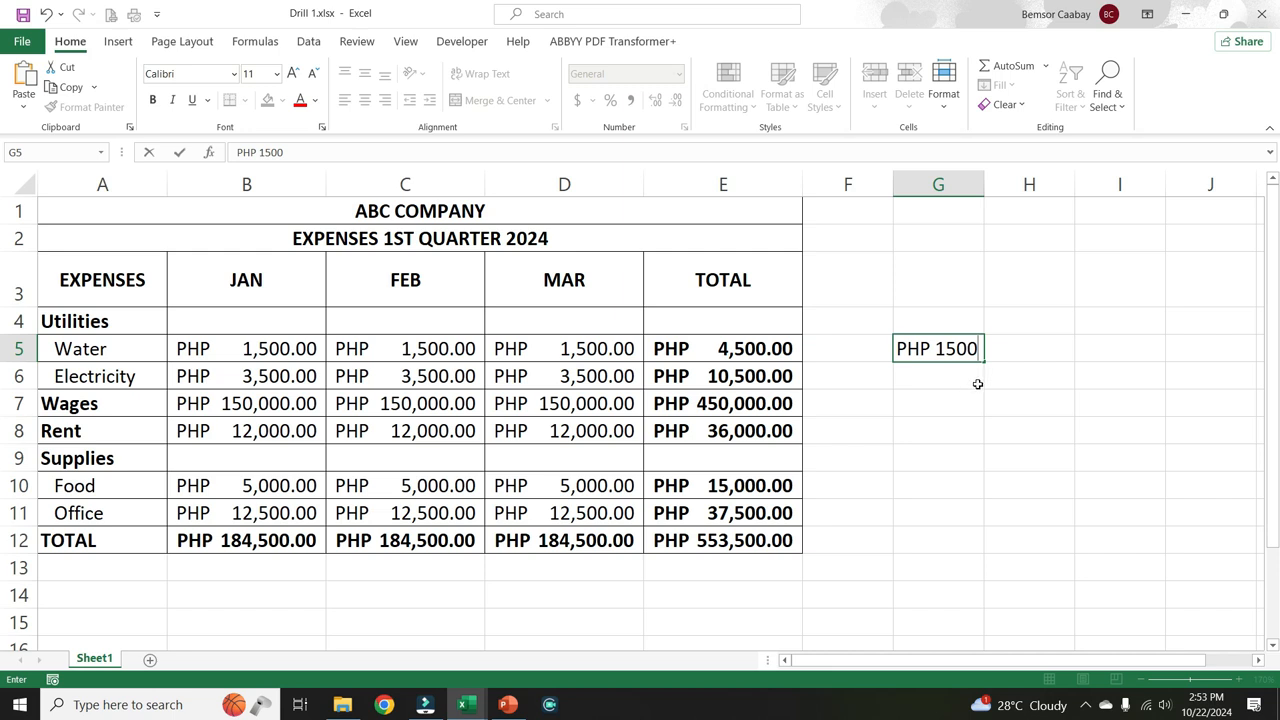
Step: Enter a second trial amount, PHP 500, with the currency code as text in cell G6
{"action": "left_click", "coordinate": [940, 379]}
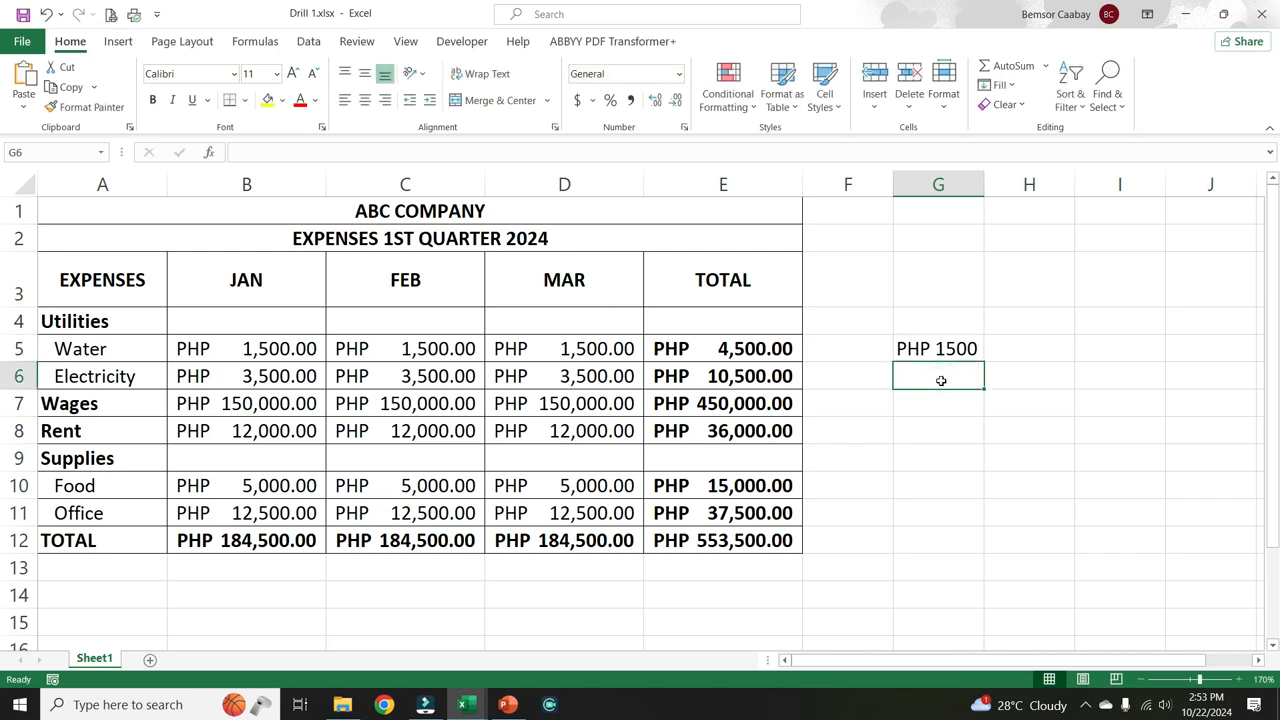
{"action": "type", "text": "php"}
{"action": "key", "text": "BackSpace"}
{"action": "key", "text": "BackSpace"}
{"action": "key", "text": "BackSpace"}
{"action": "key", "text": "BackSpace"}
{"action": "type", "text": "PHP "}
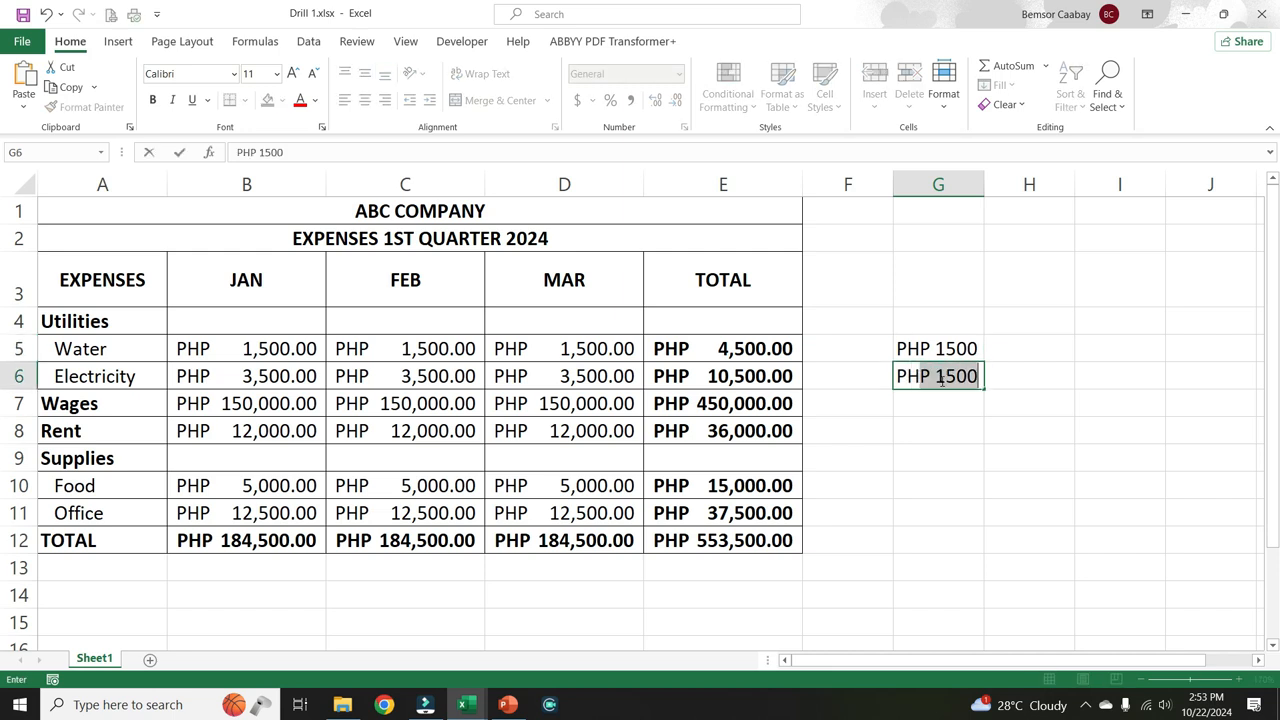
{"action": "type", "text": "5000"}
{"action": "key", "text": "BackSpace"}
{"action": "key", "text": "Return"}
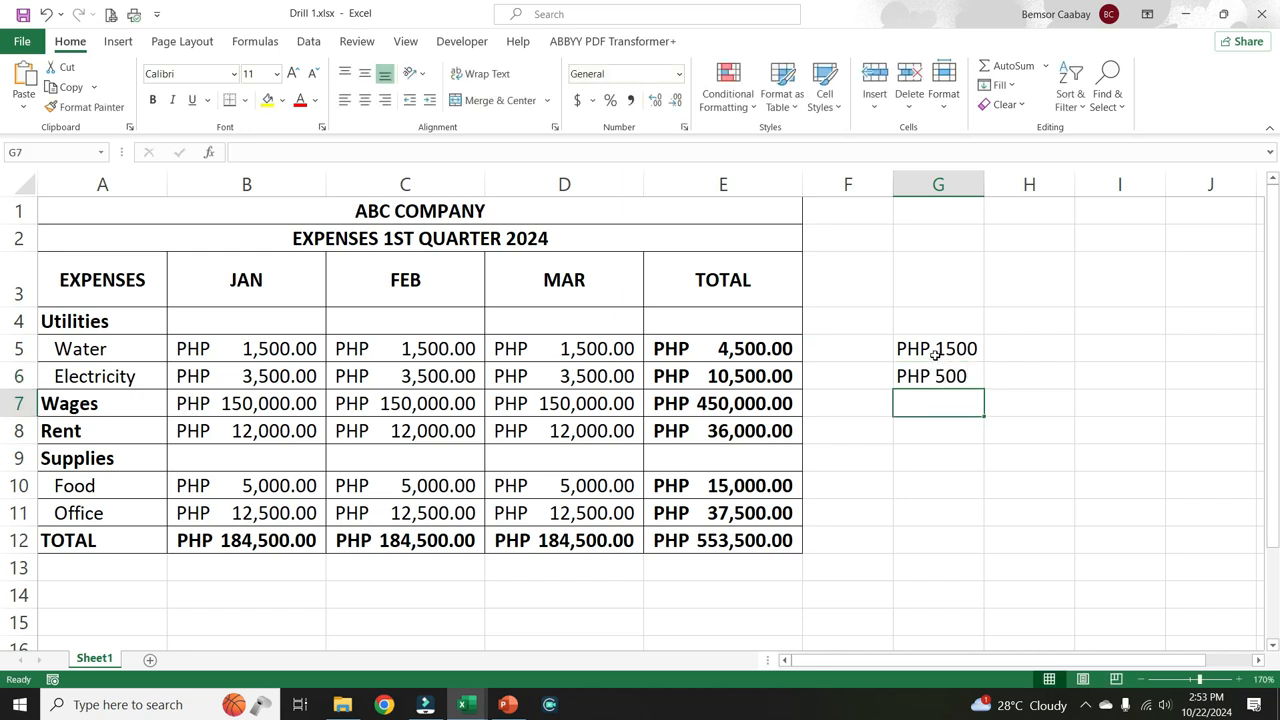
Step: Examine the contents of trial cells G5 and G6, where the currency code is part of the entry
{"action": "left_click", "coordinate": [936, 352]}
{"action": "left_click", "coordinate": [946, 374]}
{"action": "left_click", "coordinate": [946, 353]}
{"action": "left_click", "coordinate": [948, 374]}
{"action": "left_click", "coordinate": [947, 353]}
{"action": "left_click", "coordinate": [948, 374]}
{"action": "left_click", "coordinate": [946, 401]}
{"action": "left_click", "coordinate": [940, 354]}
{"action": "left_click", "coordinate": [946, 376]}
{"action": "left_click", "coordinate": [940, 352]}
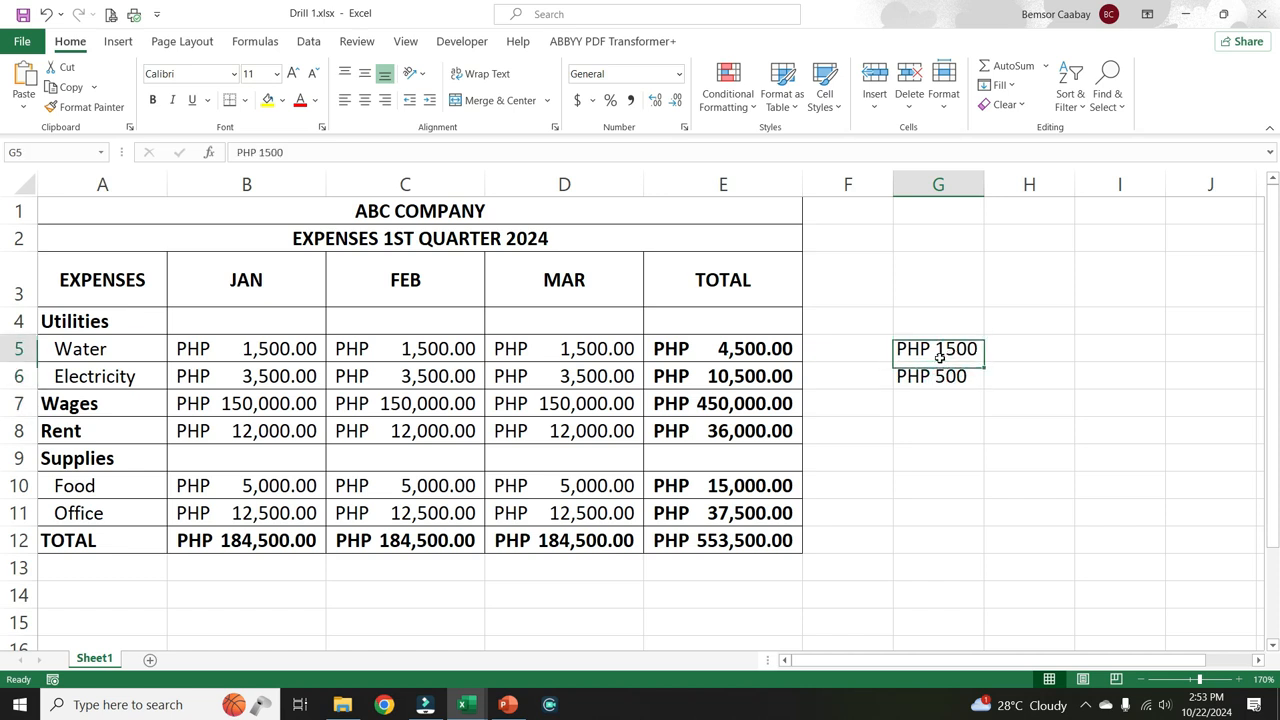
{"action": "left_click", "coordinate": [942, 376]}
Step: Try to add up the two trial amounts with the formula =SUM(G5:G6) in cell G7
{"action": "left_click", "coordinate": [940, 408]}
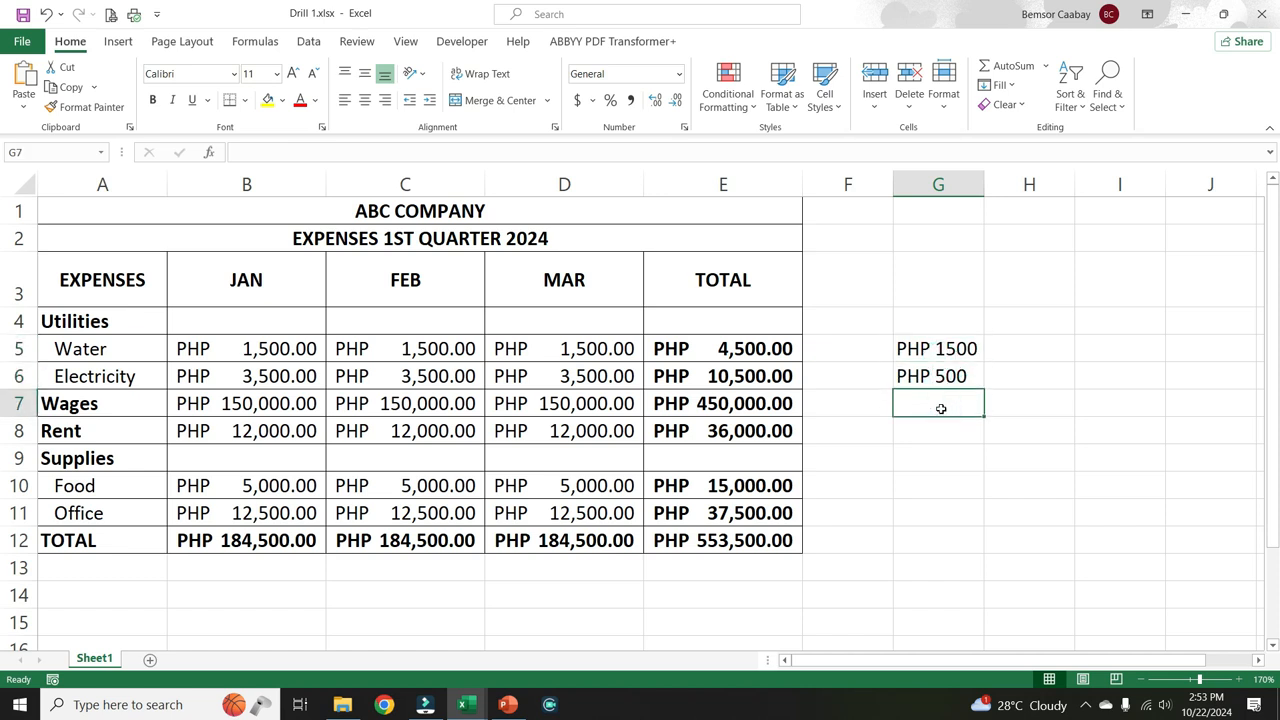
{"action": "type", "text": "="}
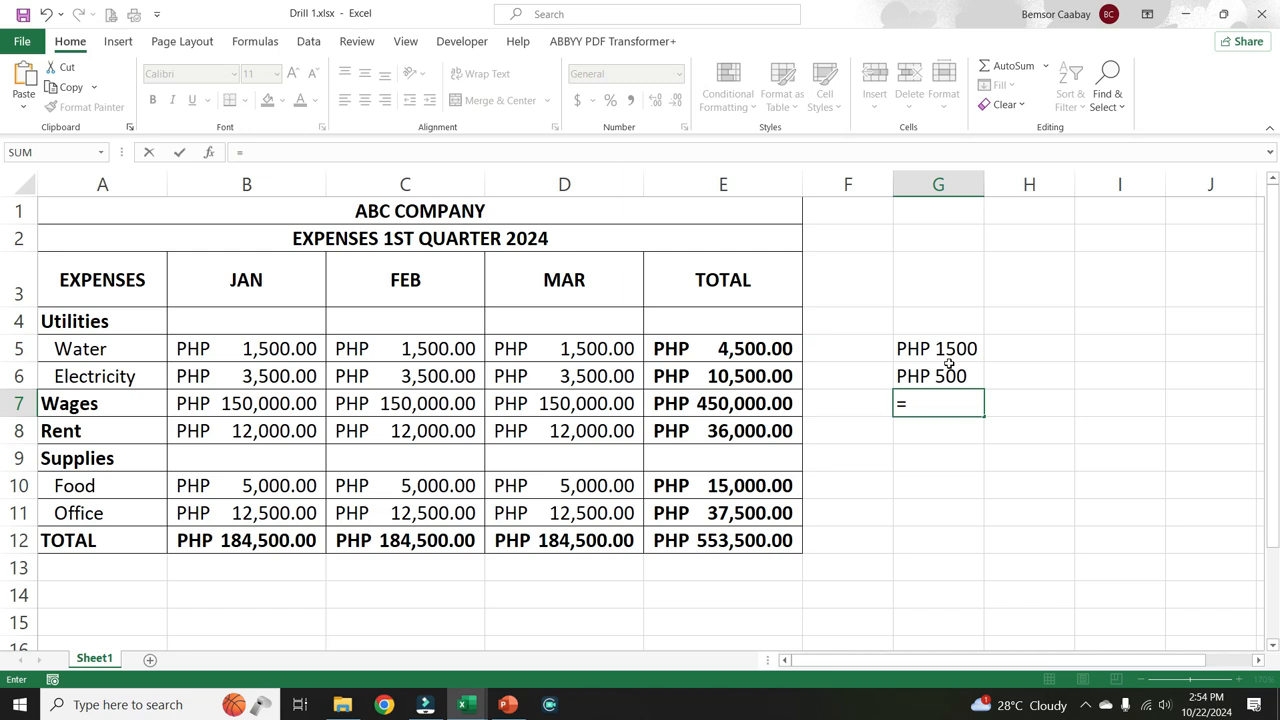
{"action": "type", "text": "SUM("}
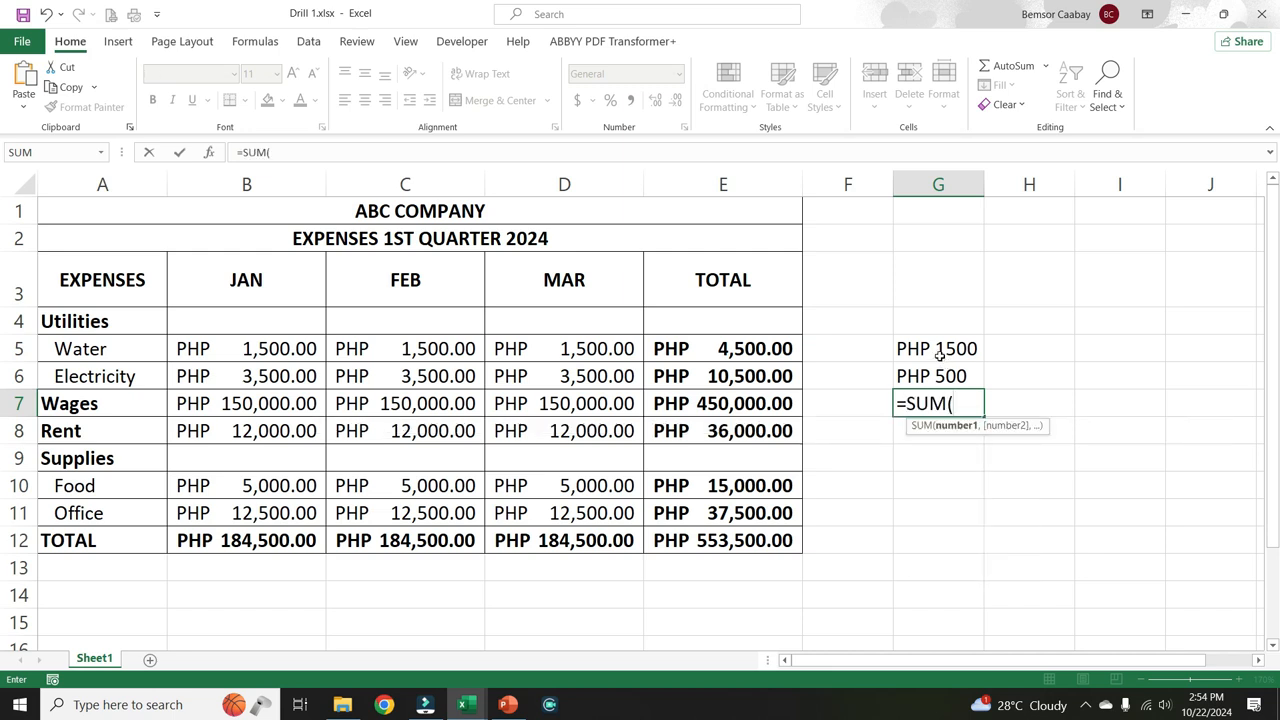
{"action": "left_click_drag", "start_coordinate": [939, 352], "coordinate": [939, 376]}
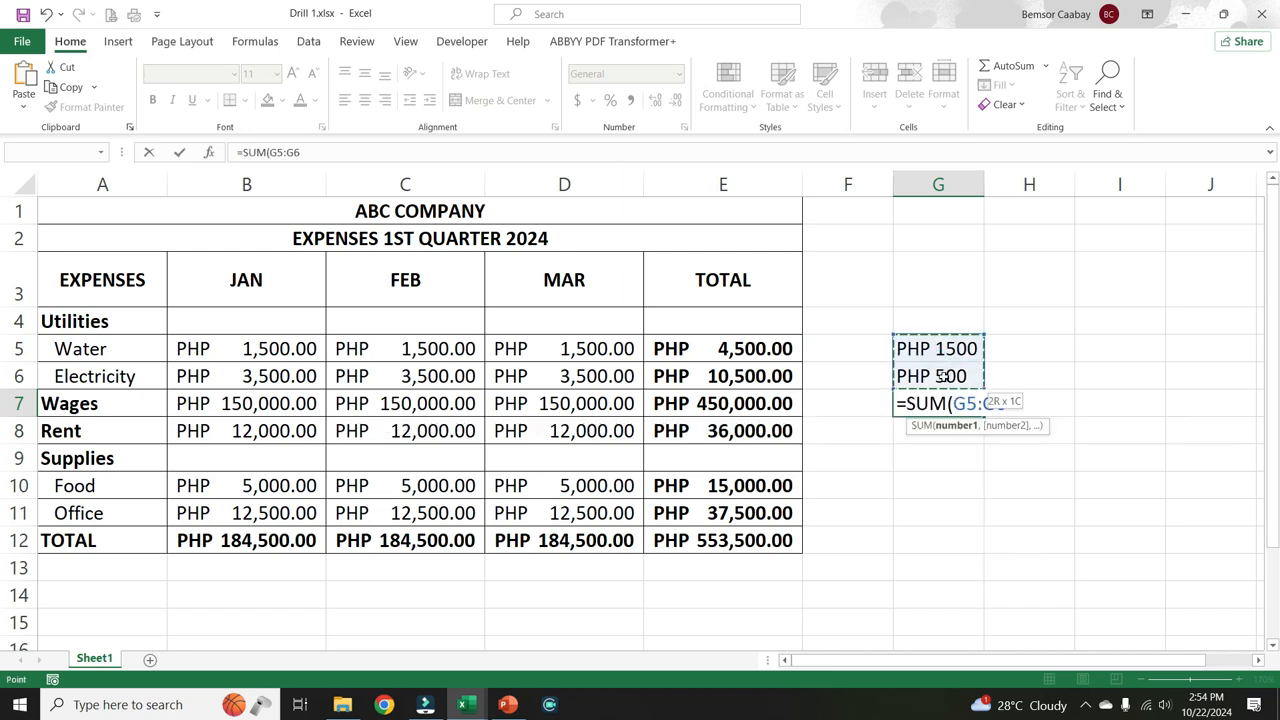
{"action": "type", "text": ")"}
{"action": "key", "text": "Return"}
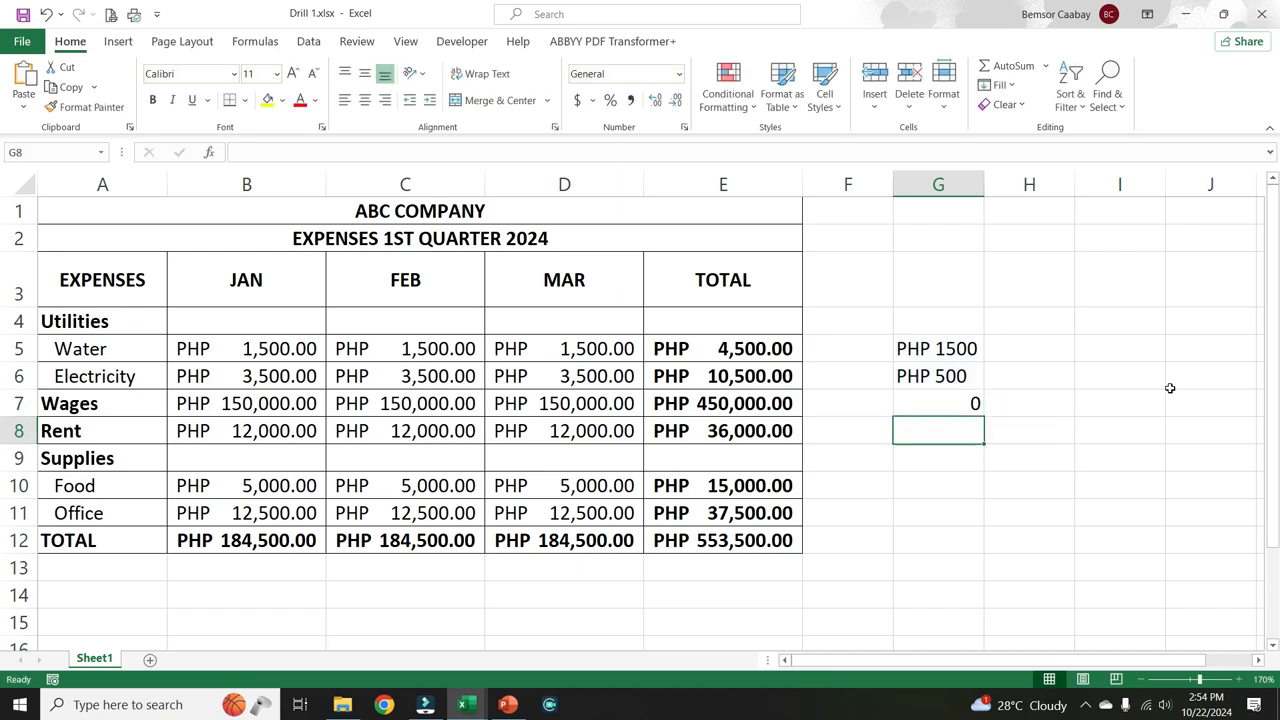
Step: Check the trial formula and its two source entries, and clear the contents of G5:G7
{"action": "left_click", "coordinate": [949, 405]}
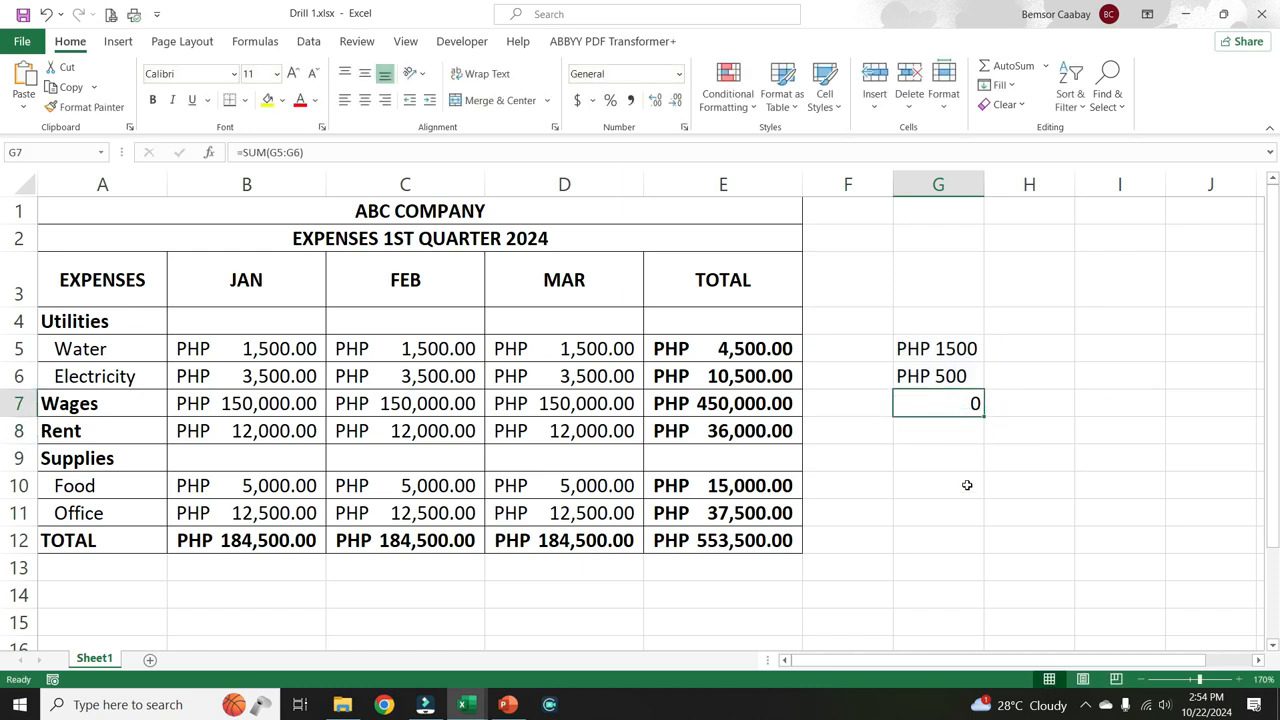
{"action": "left_click", "coordinate": [925, 352]}
{"action": "left_click", "coordinate": [925, 374]}
{"action": "left_click", "coordinate": [925, 356]}
{"action": "left_click", "coordinate": [929, 378]}
{"action": "left_click", "coordinate": [925, 350]}
{"action": "left_click", "coordinate": [931, 376]}
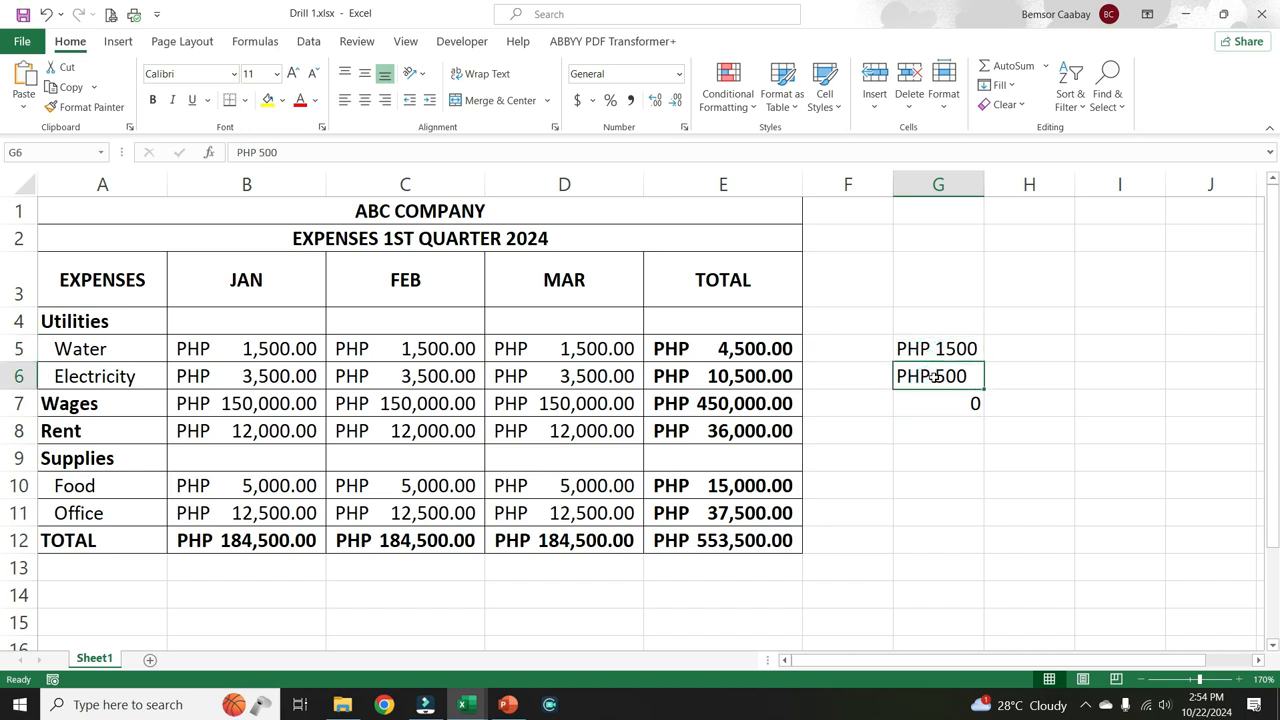
{"action": "left_click_drag", "start_coordinate": [920, 346], "coordinate": [940, 402]}
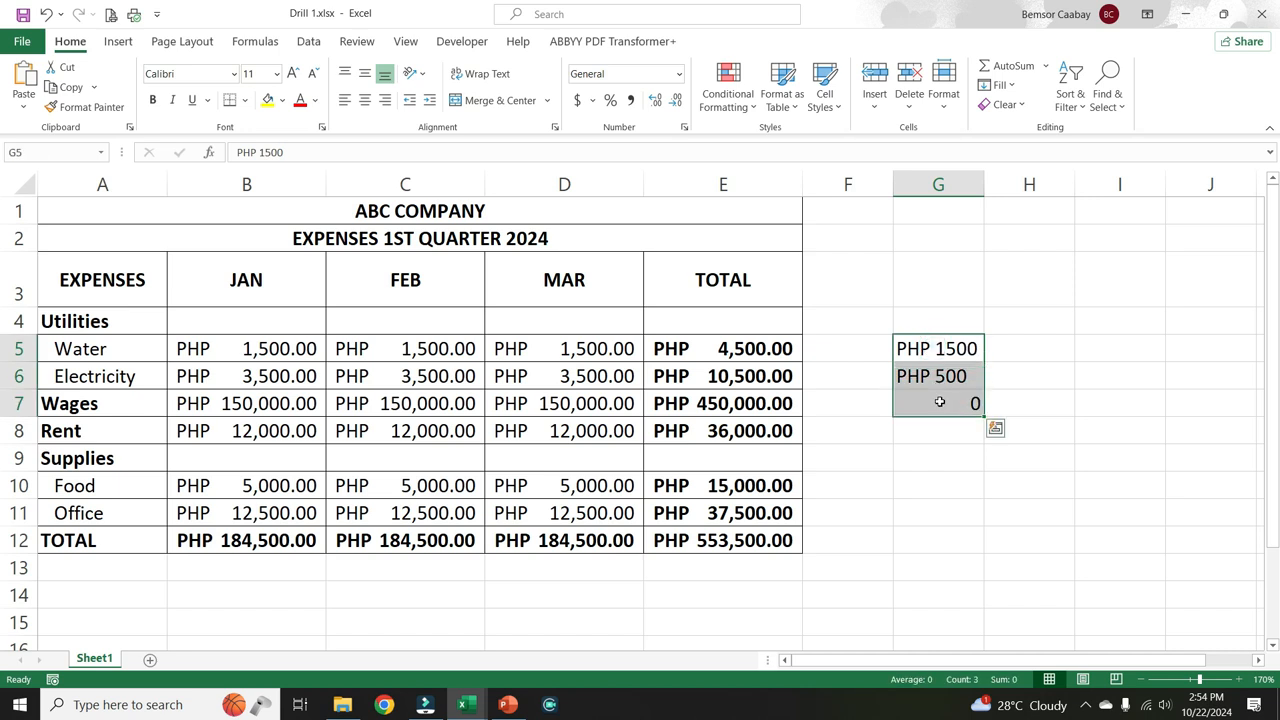
{"action": "key", "text": "Delete"}
Step: Return to the Book1 workbook and format B5:E12 as Accounting with 2 decimal places and the PHP symbol
{"action": "left_click", "coordinate": [185, 352]}
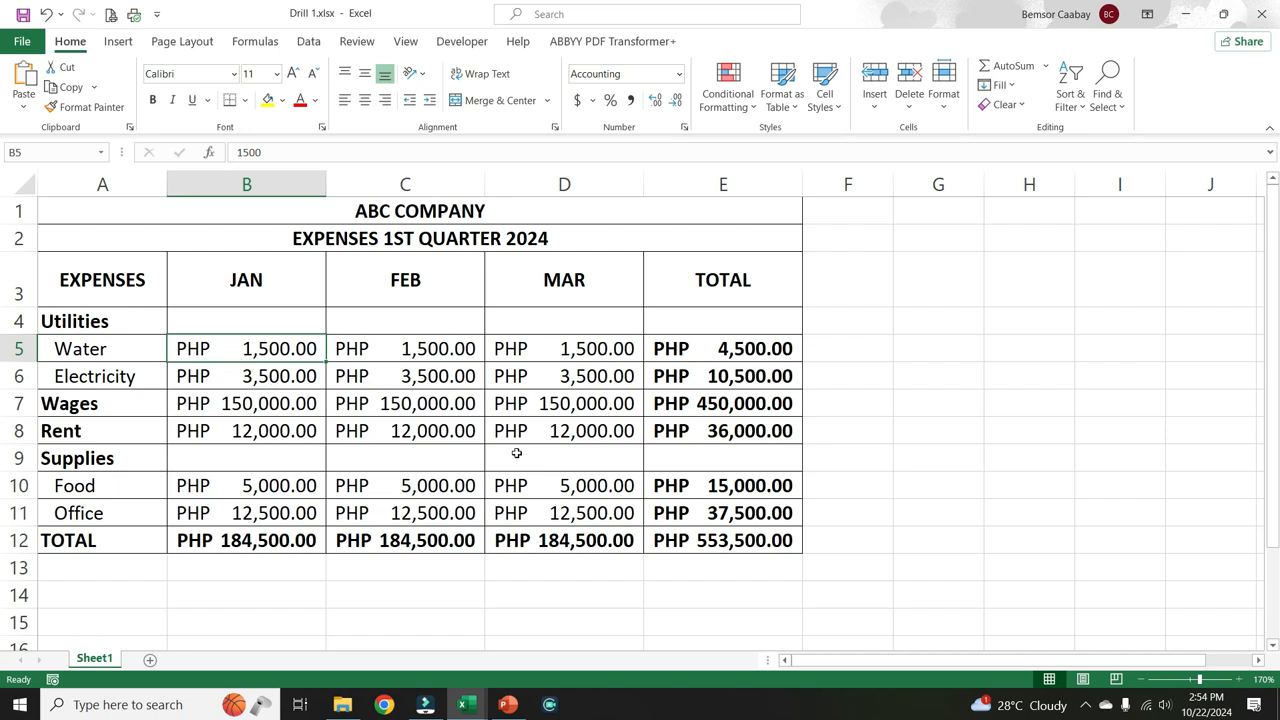
{"action": "key", "text": "Right"}
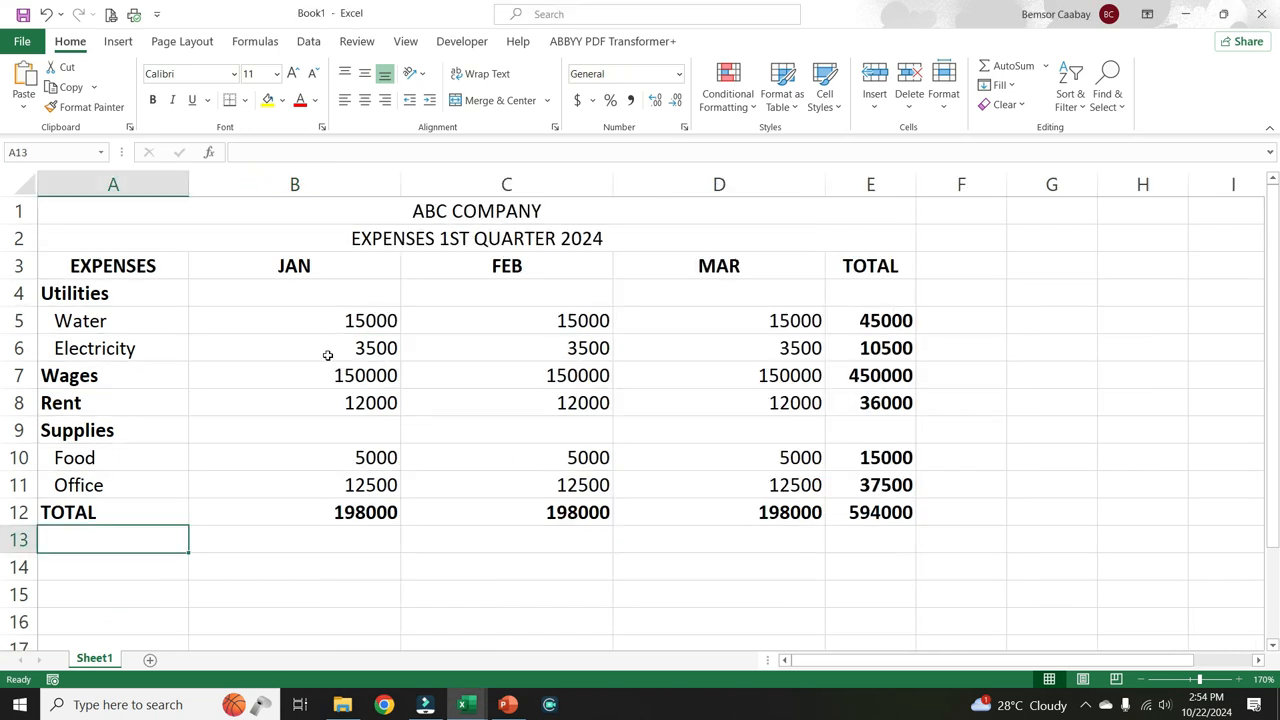
{"action": "left_click", "coordinate": [308, 318]}
{"action": "left_click_drag", "start_coordinate": [300, 320], "coordinate": [857, 516]}
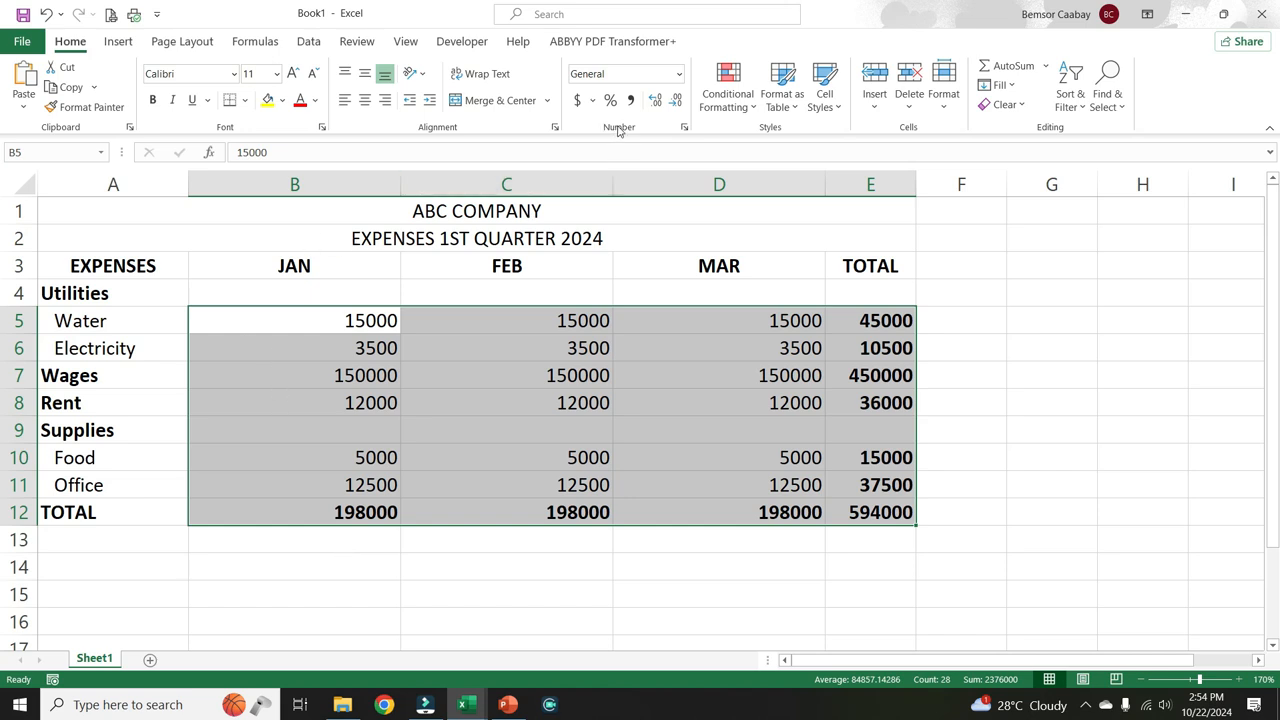
{"action": "left_click", "coordinate": [685, 128]}
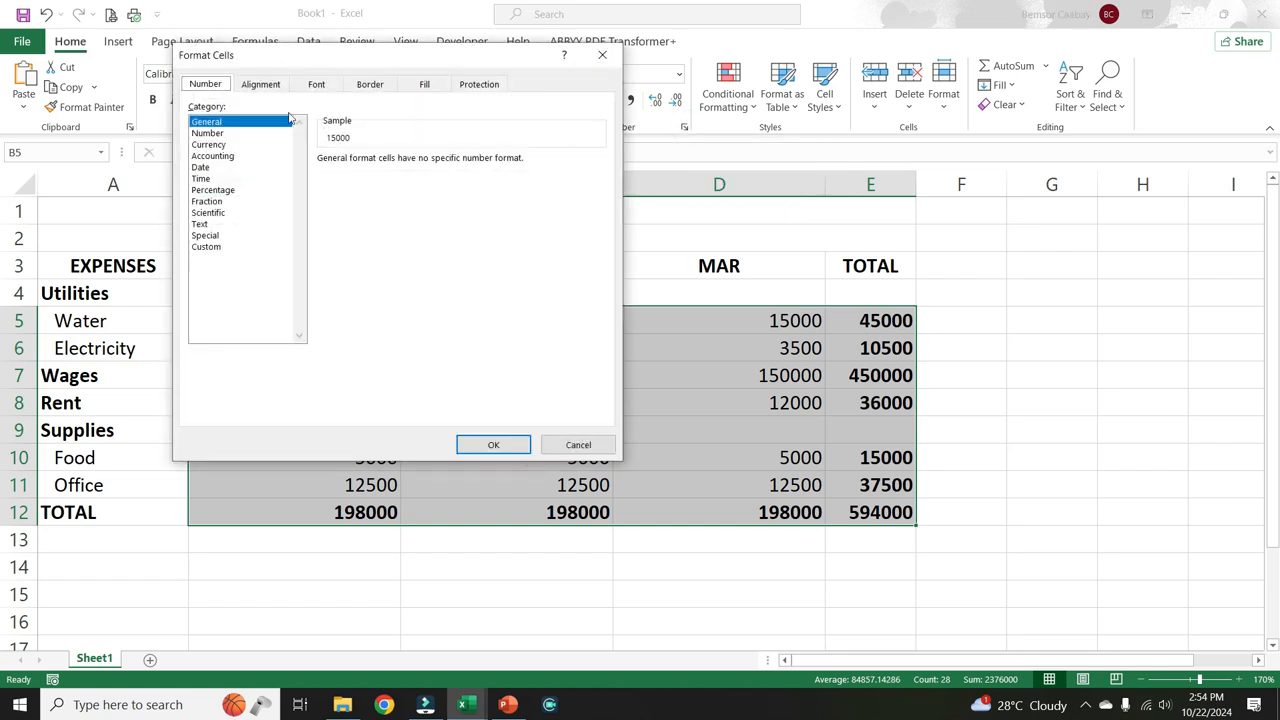
{"action": "left_click", "coordinate": [207, 85]}
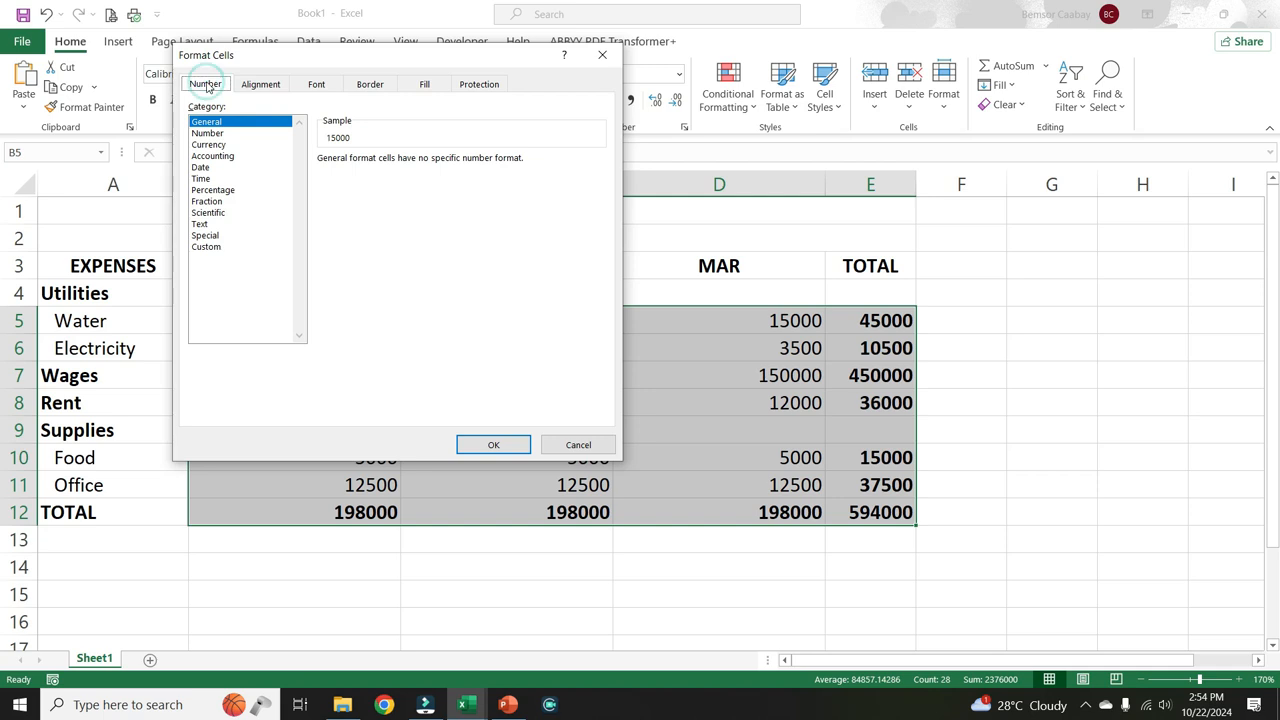
{"action": "left_click", "coordinate": [216, 158]}
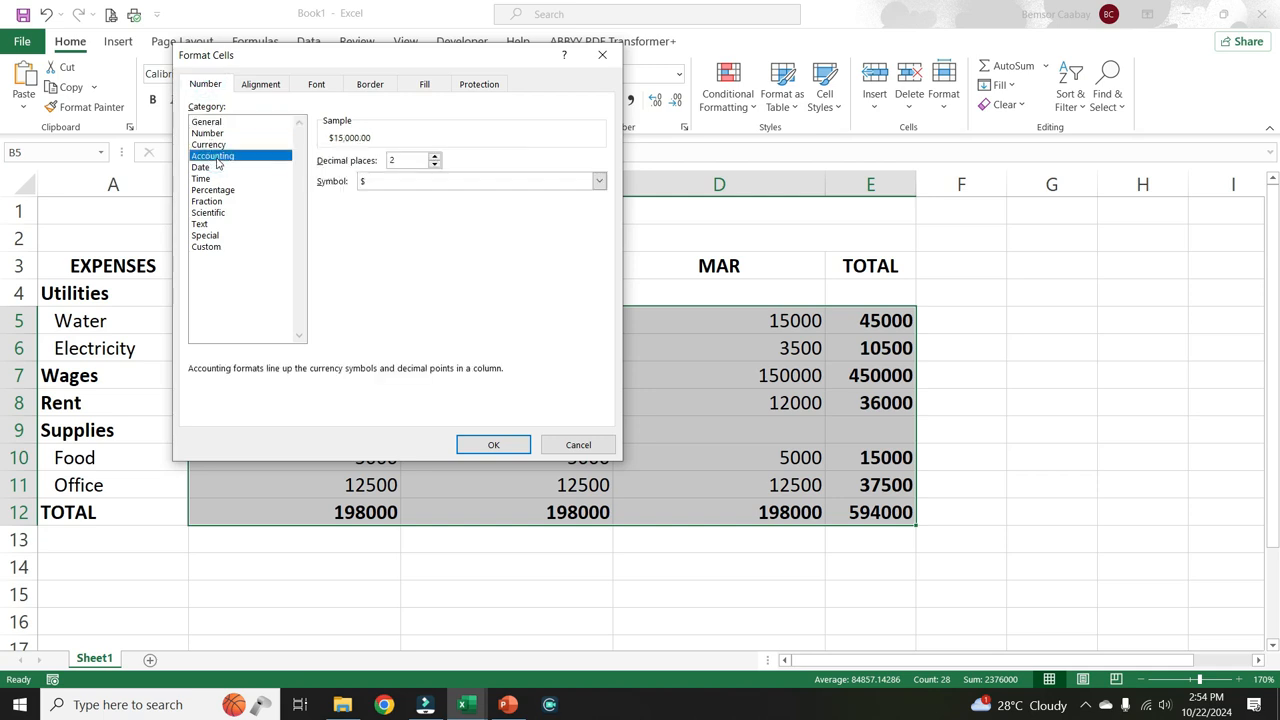
{"action": "left_click", "coordinate": [404, 161]}
{"action": "double_click", "coordinate": [402, 161]}
{"action": "left_click", "coordinate": [332, 186]}
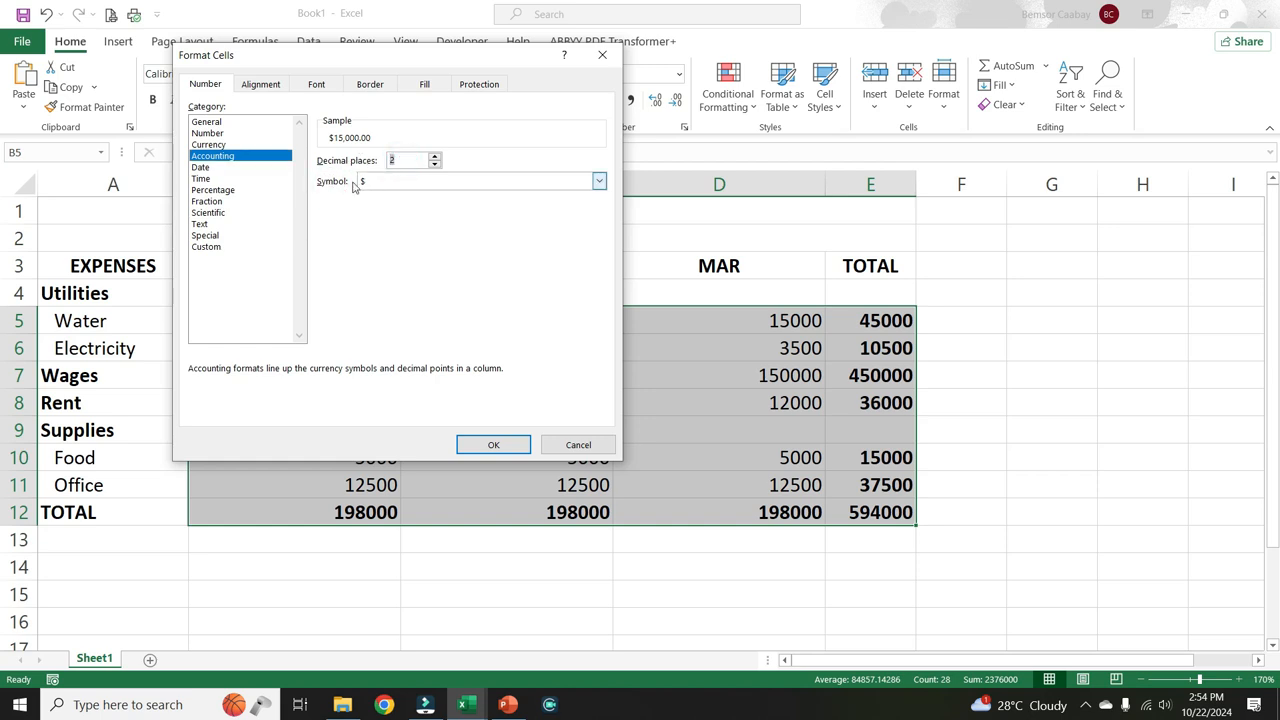
{"action": "left_click", "coordinate": [599, 181]}
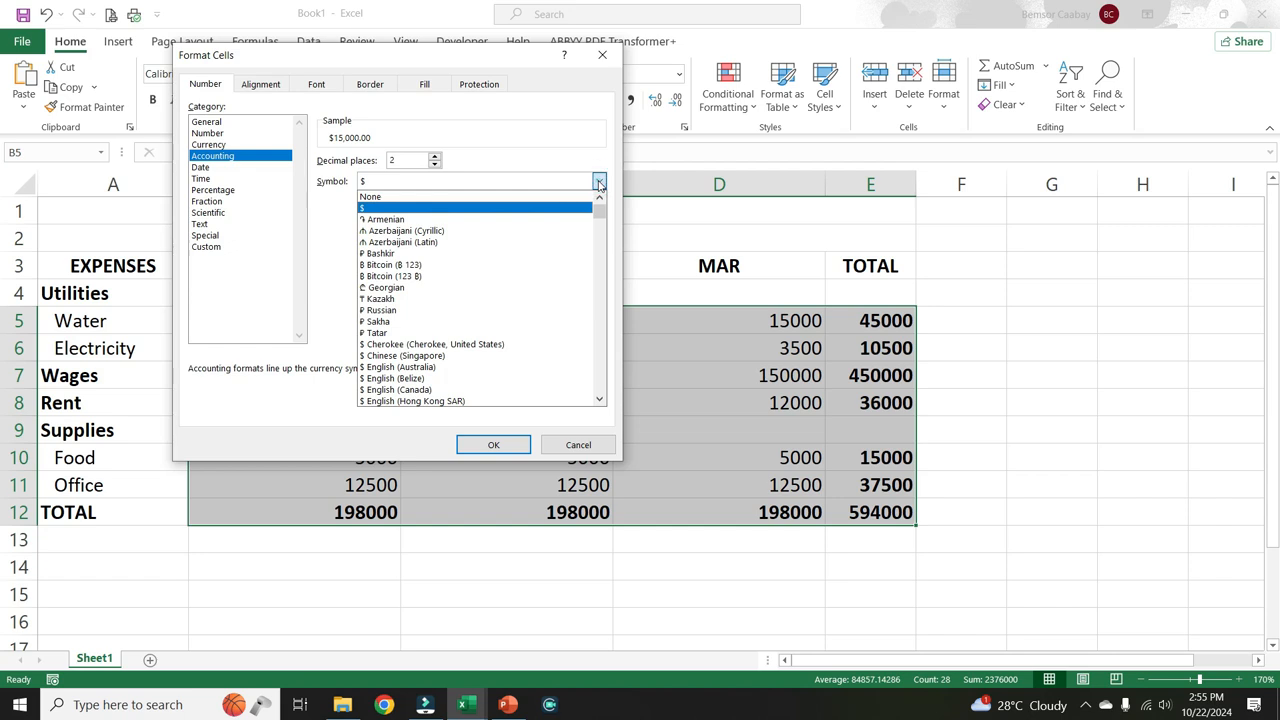
{"action": "type", "text": "php"}
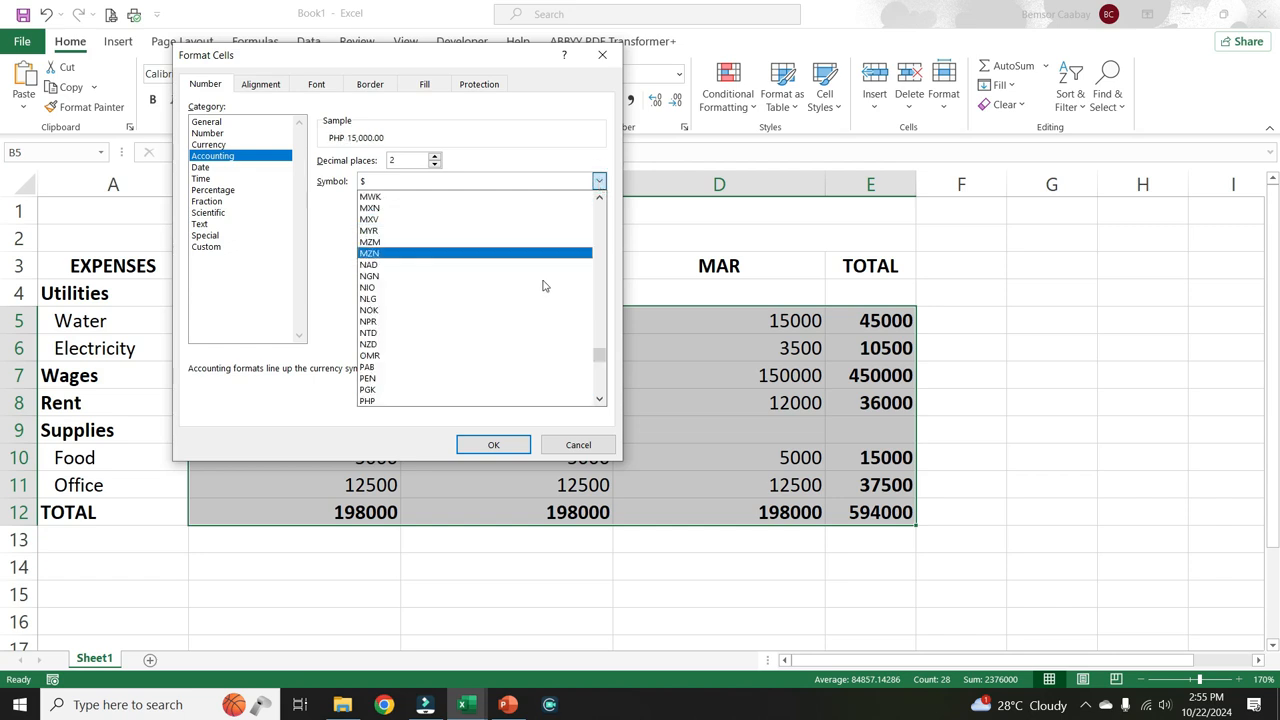
{"action": "left_click", "coordinate": [406, 402]}
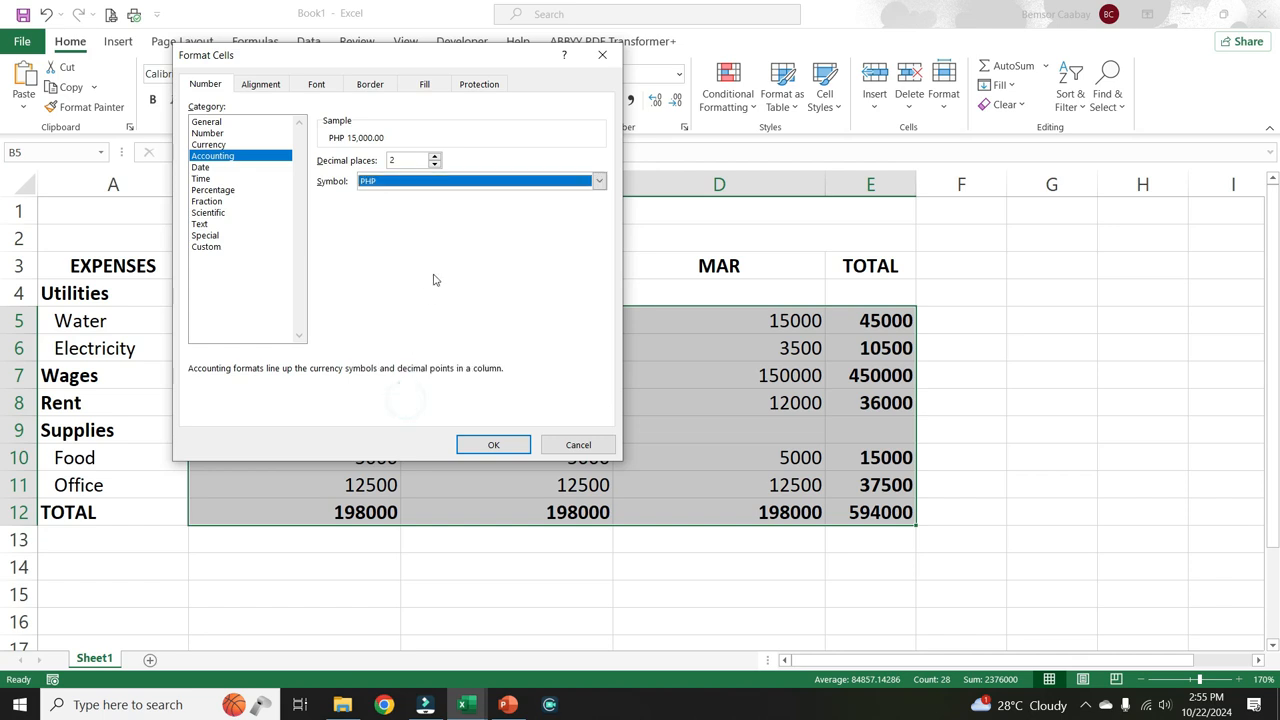
{"action": "left_click", "coordinate": [494, 449]}
Step: Examine the number format of the January amounts in B5:B8 and the monthly totals in row 12
{"action": "left_click", "coordinate": [310, 349]}
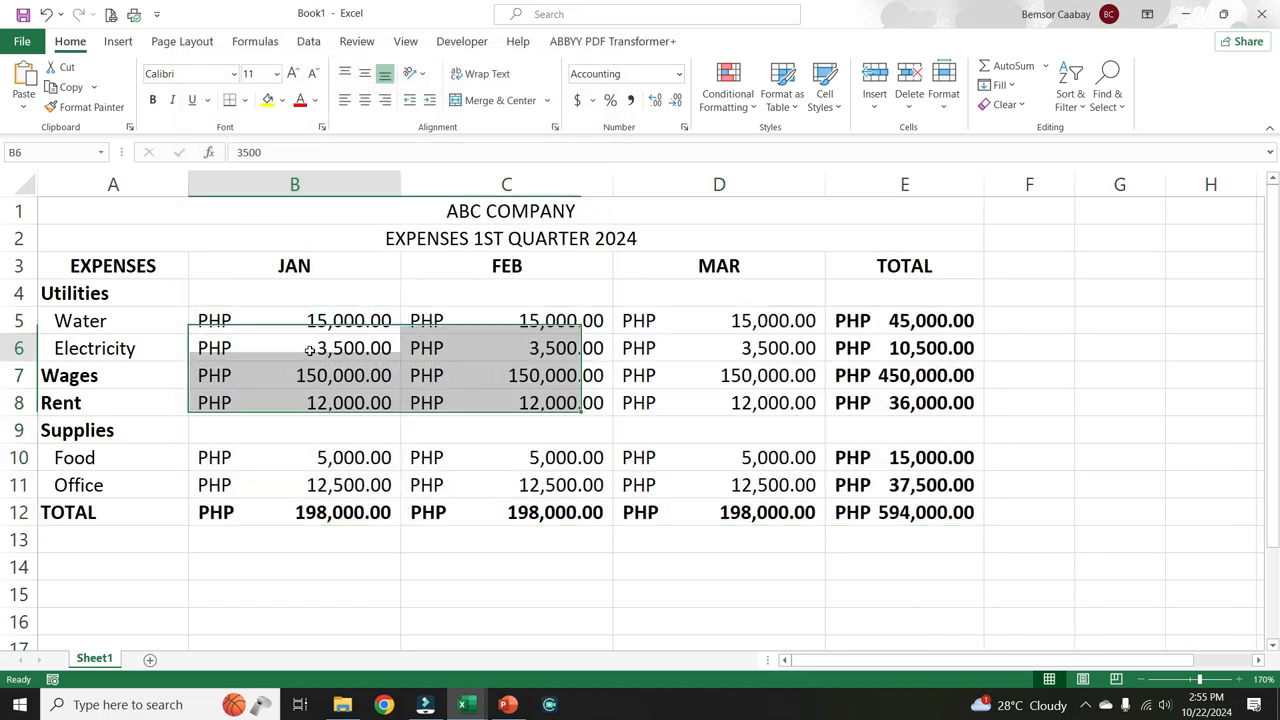
{"action": "left_click", "coordinate": [243, 323]}
{"action": "left_click", "coordinate": [246, 350]}
{"action": "left_click", "coordinate": [246, 375]}
{"action": "left_click", "coordinate": [247, 397]}
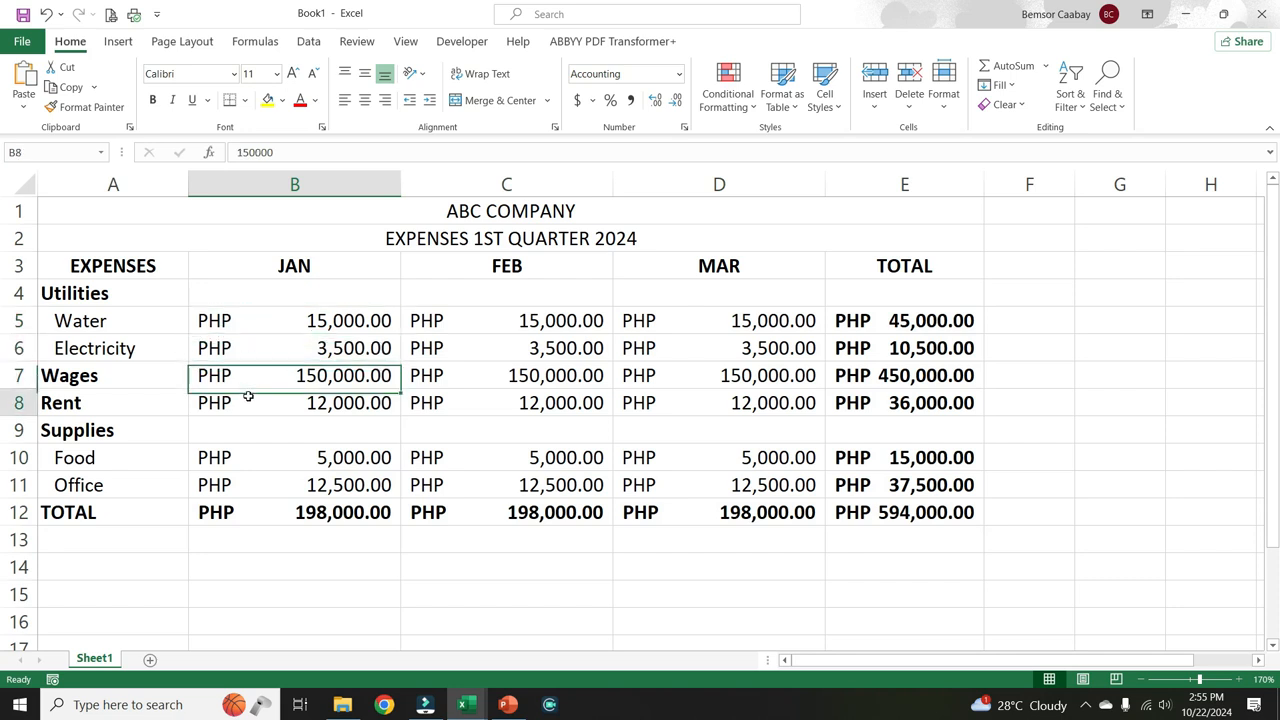
{"action": "left_click", "coordinate": [535, 512]}
{"action": "left_click", "coordinate": [763, 510]}
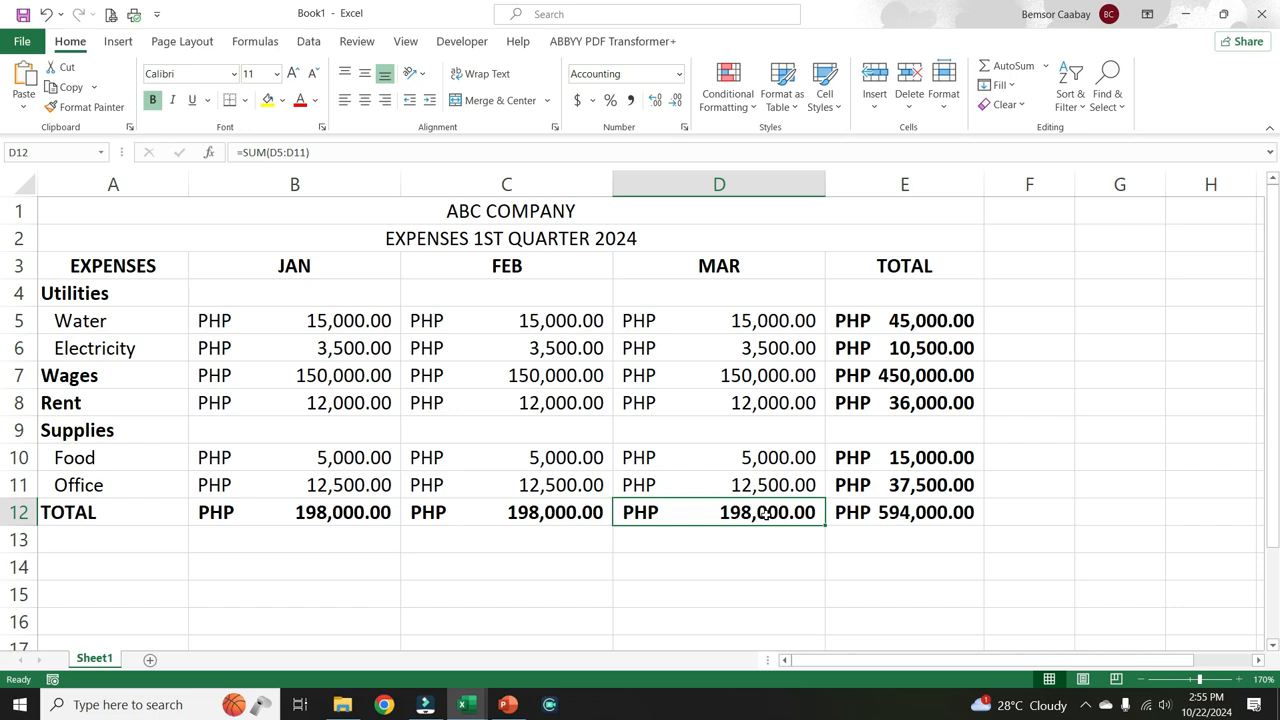
Step: AutoFit the widths of columns A to D to their contents
{"action": "left_click", "coordinate": [297, 180]}
{"action": "left_click_drag", "start_coordinate": [297, 180], "coordinate": [879, 175]}
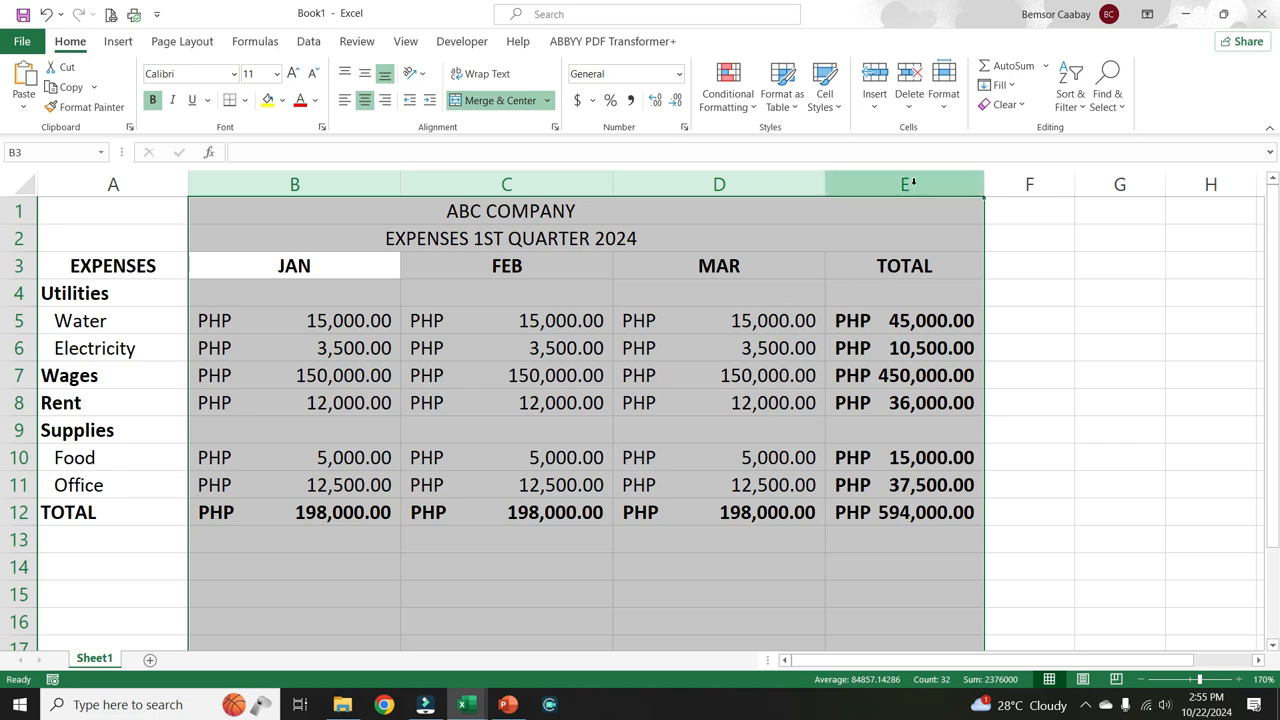
{"action": "left_click", "coordinate": [808, 254]}
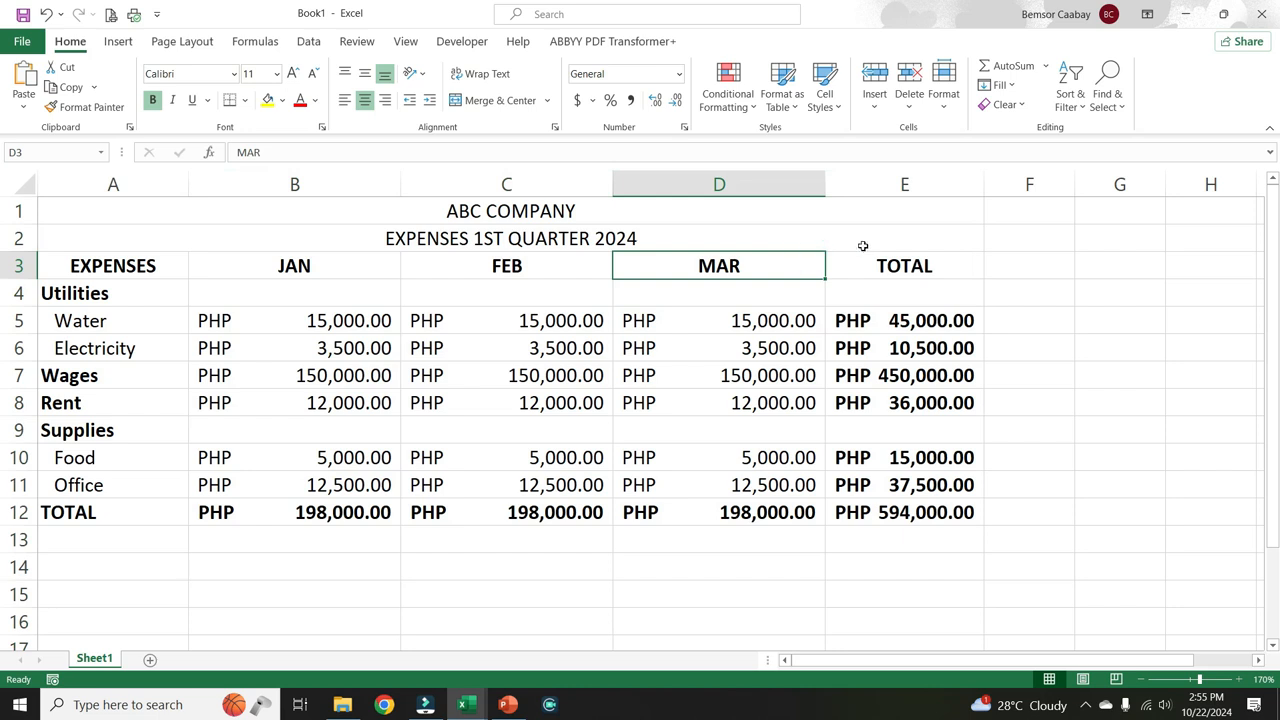
{"action": "double_click", "coordinate": [826, 184]}
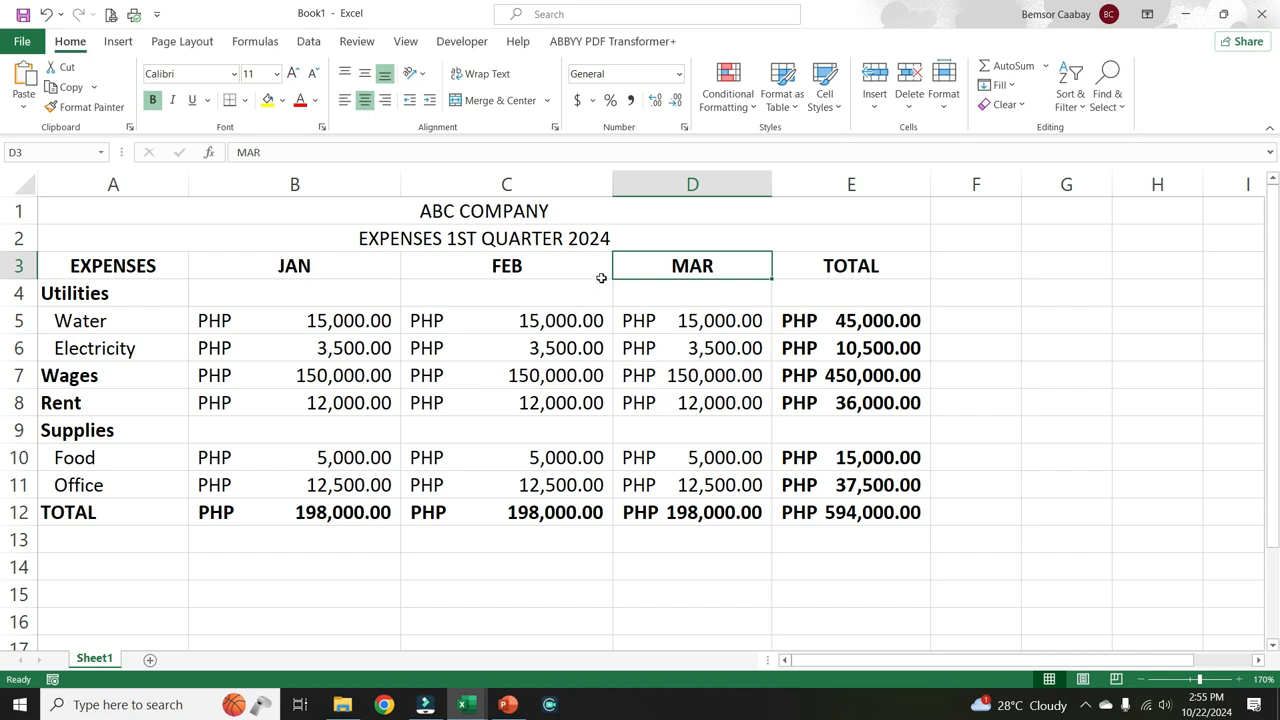
{"action": "double_click", "coordinate": [612, 181]}
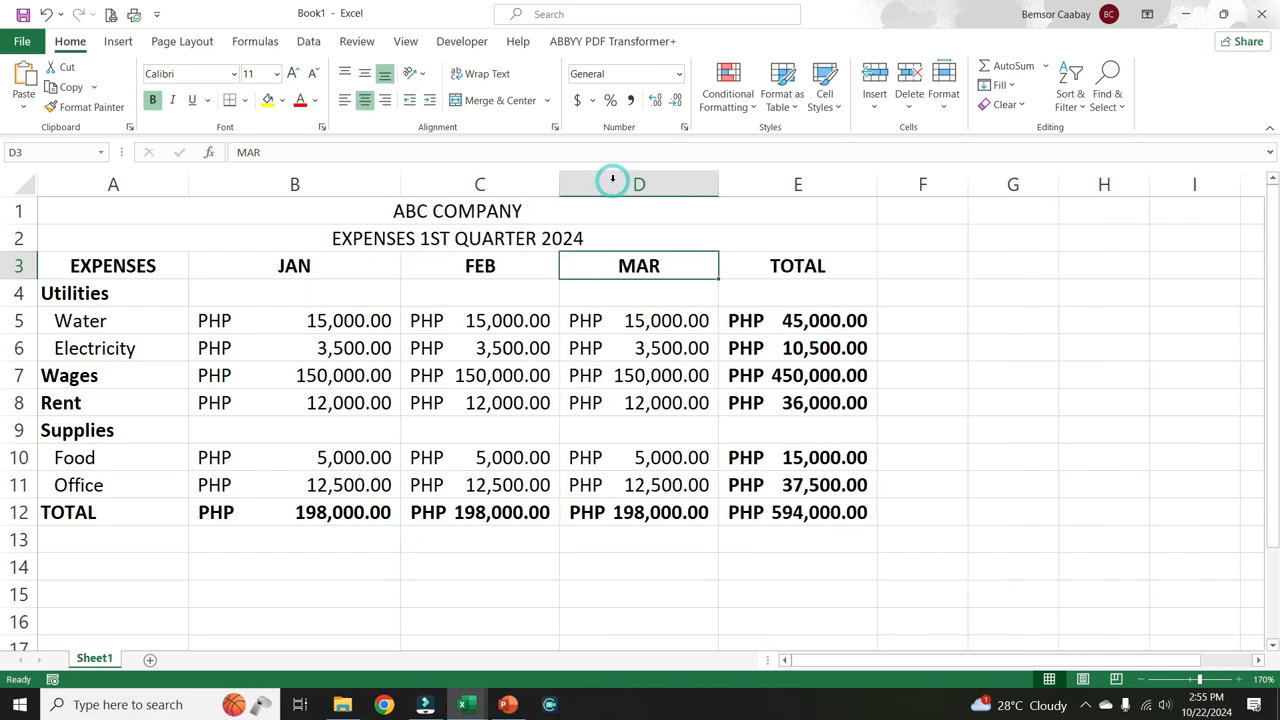
{"action": "double_click", "coordinate": [402, 185]}
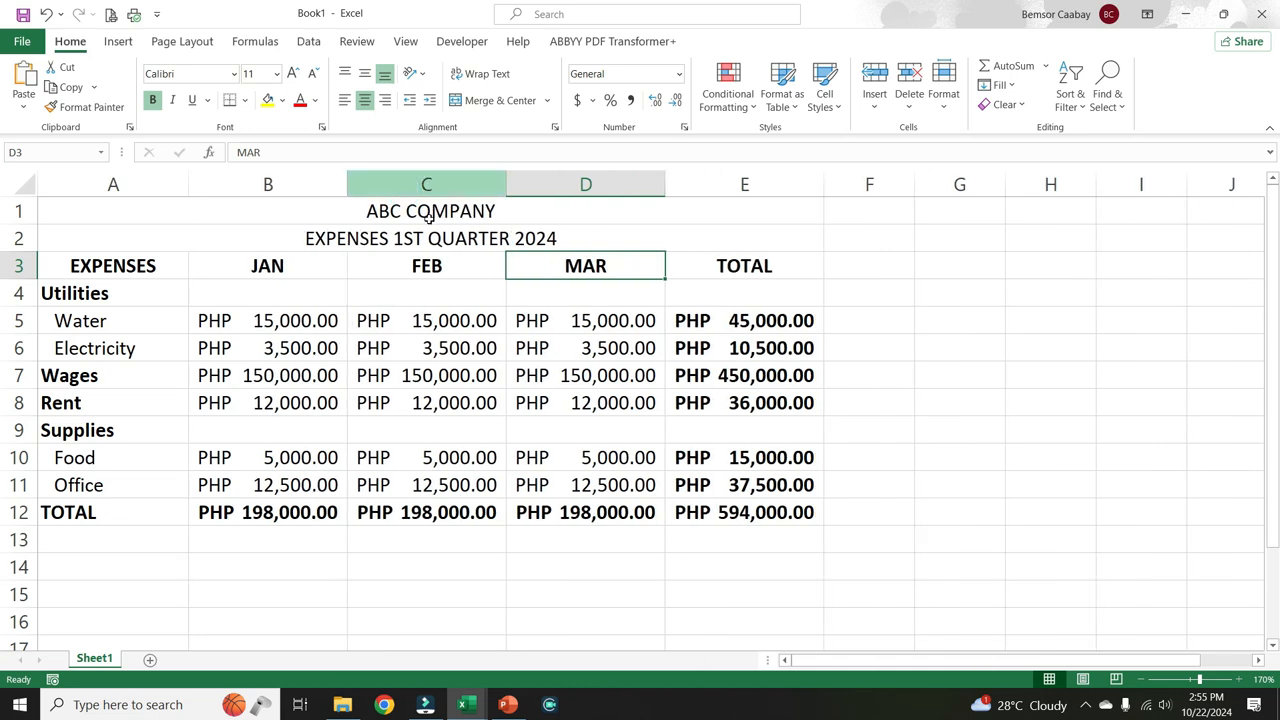
{"action": "double_click", "coordinate": [189, 186]}
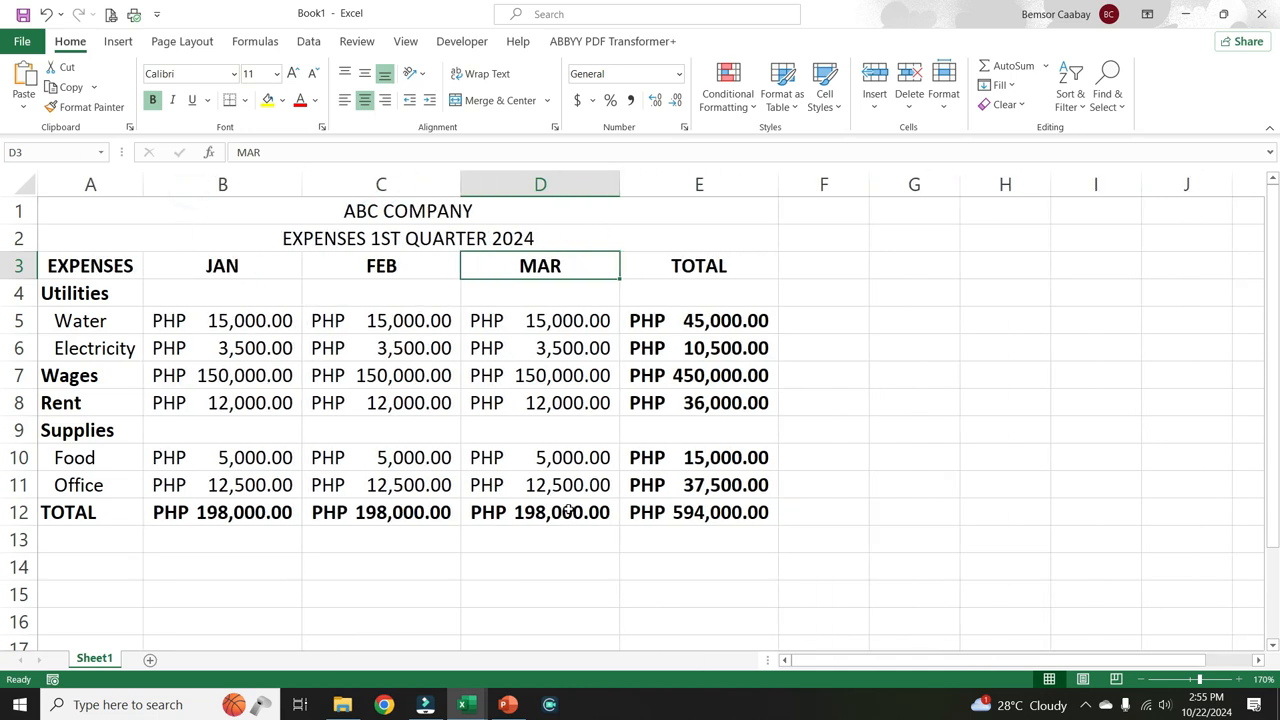
Step: Bold the two title rows, ABC COMPANY in A1 and EXPENSES 1ST QUARTER 2024 in A2
{"action": "left_click", "coordinate": [295, 211]}
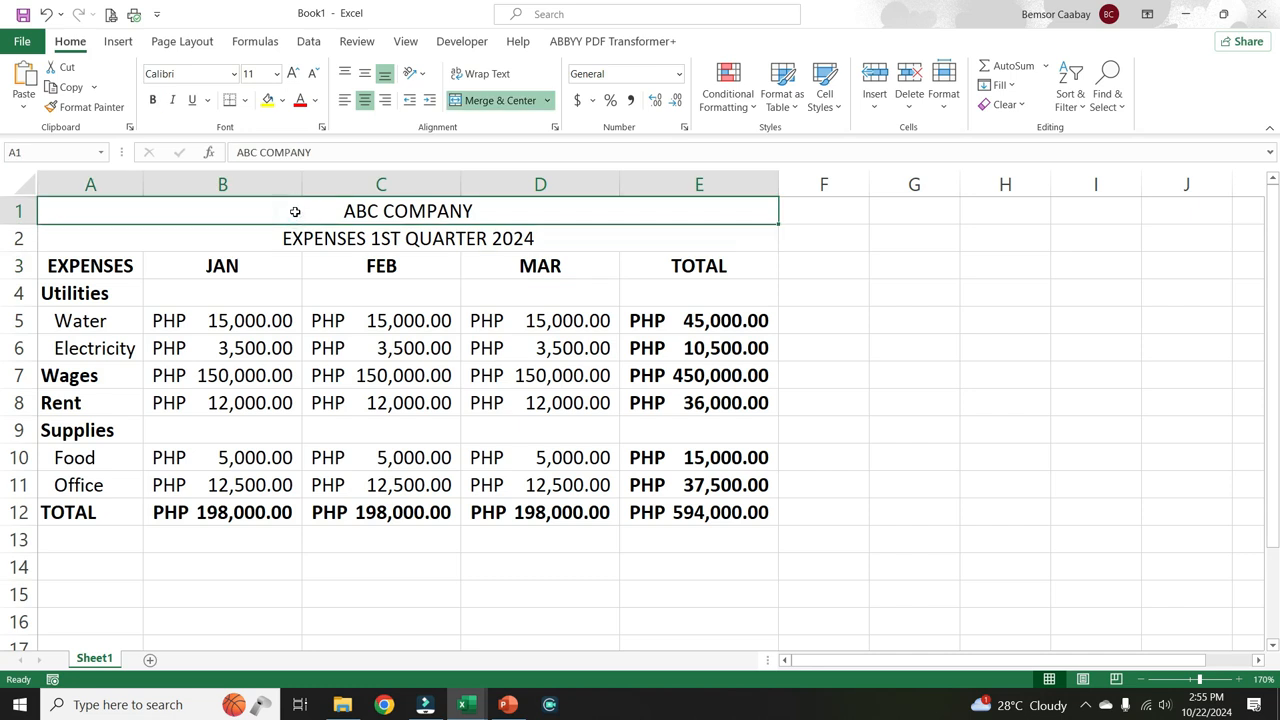
{"action": "key", "text": "ctrl+b"}
{"action": "key", "text": "Down"}
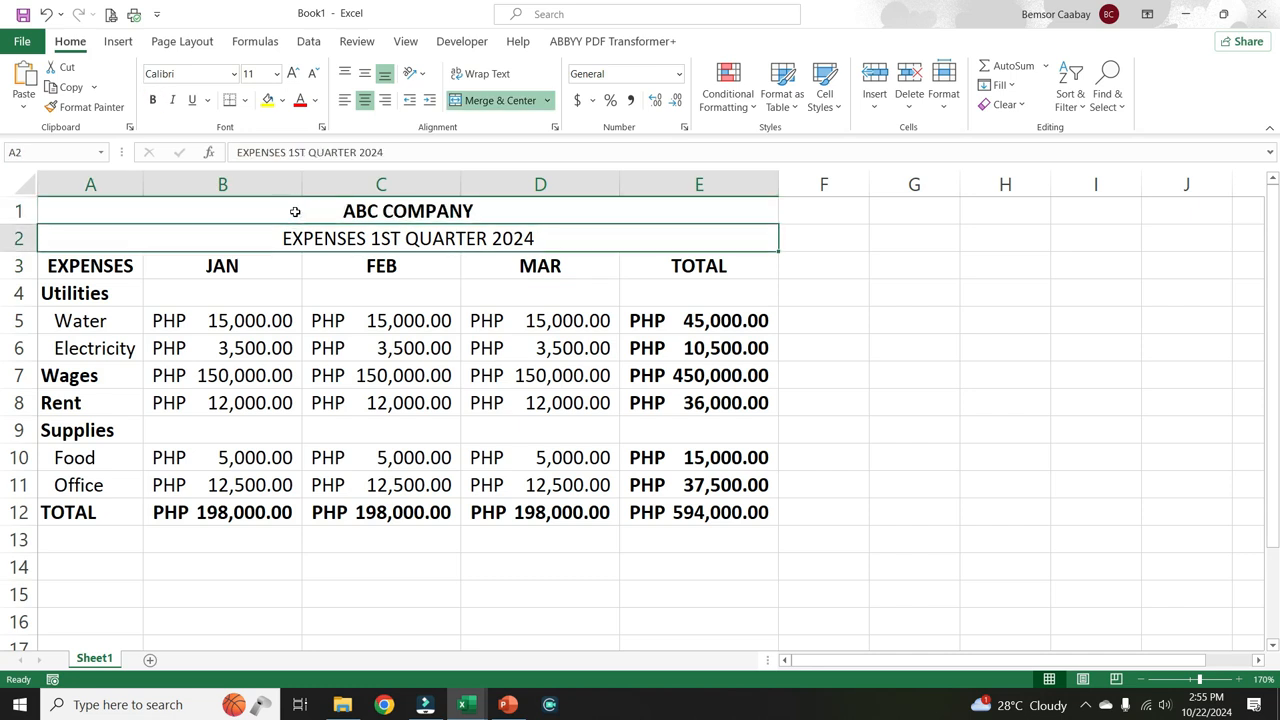
{"action": "key", "text": "ctrl+b"}
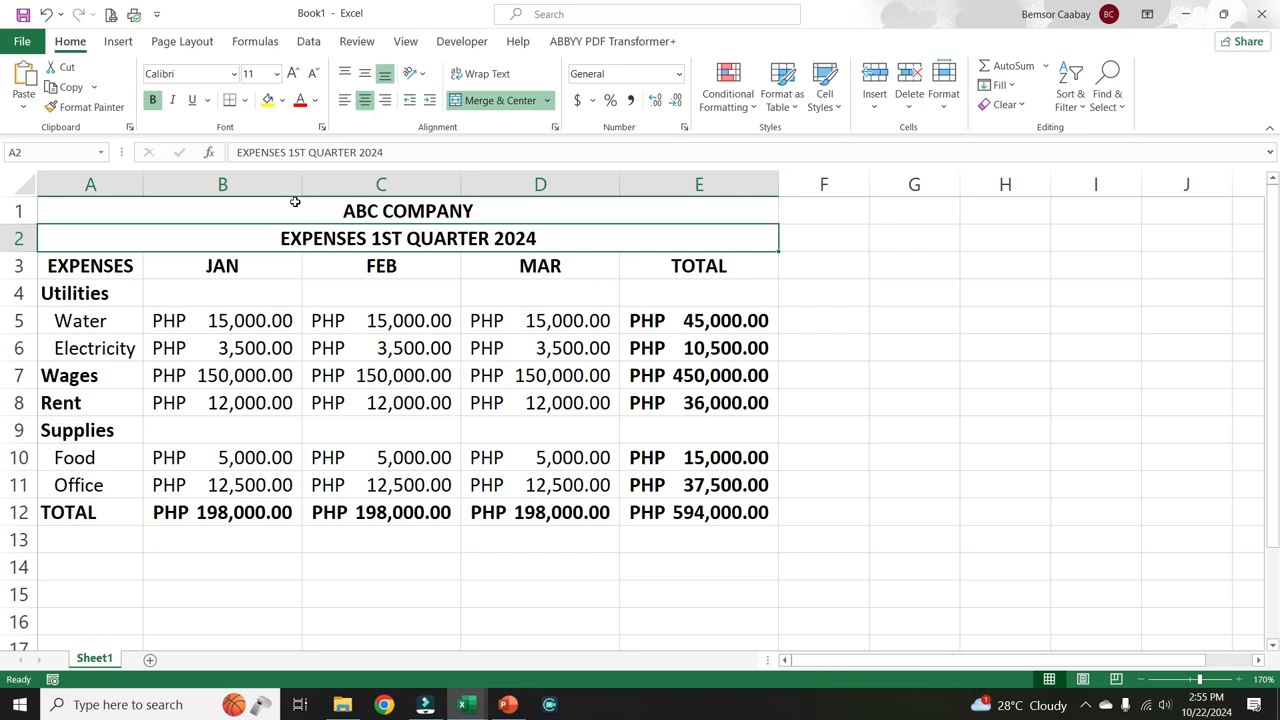
Step: Select the whole table A1:E12 and set a thick solid border on its top, left, bottom and right outer edges
{"action": "left_click_drag", "start_coordinate": [295, 202], "coordinate": [340, 510]}
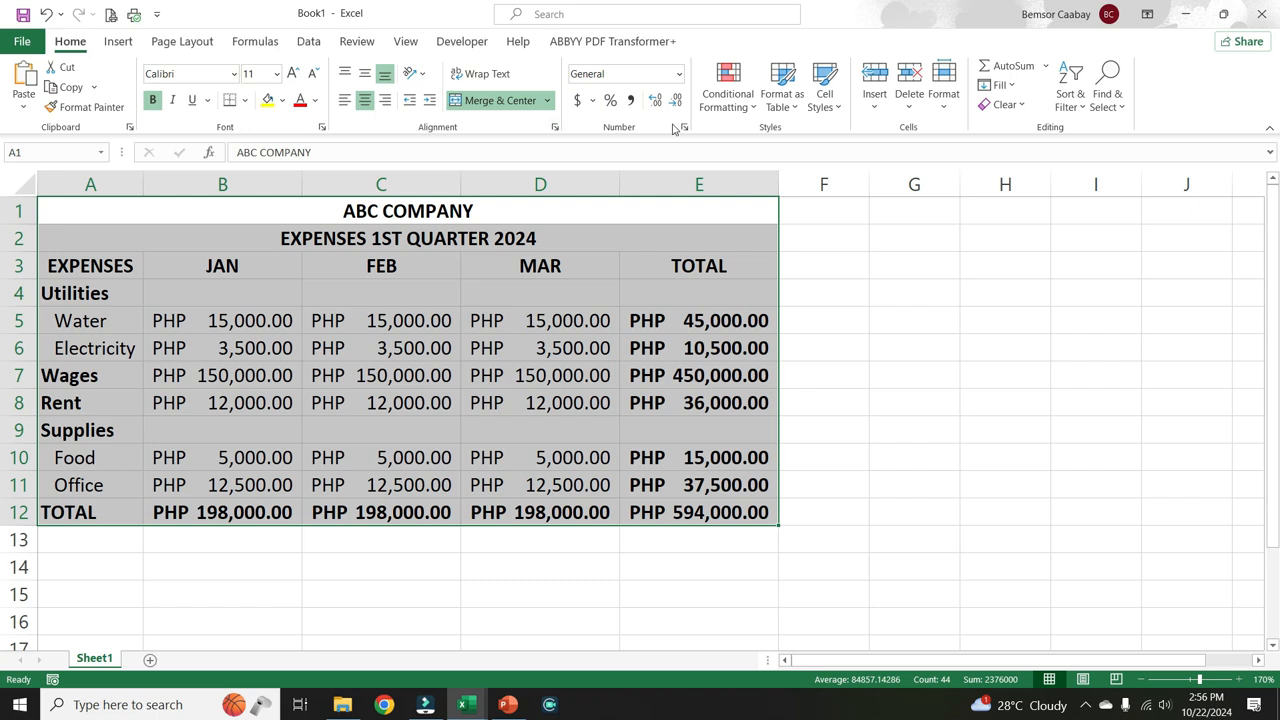
{"action": "left_click", "coordinate": [323, 131]}
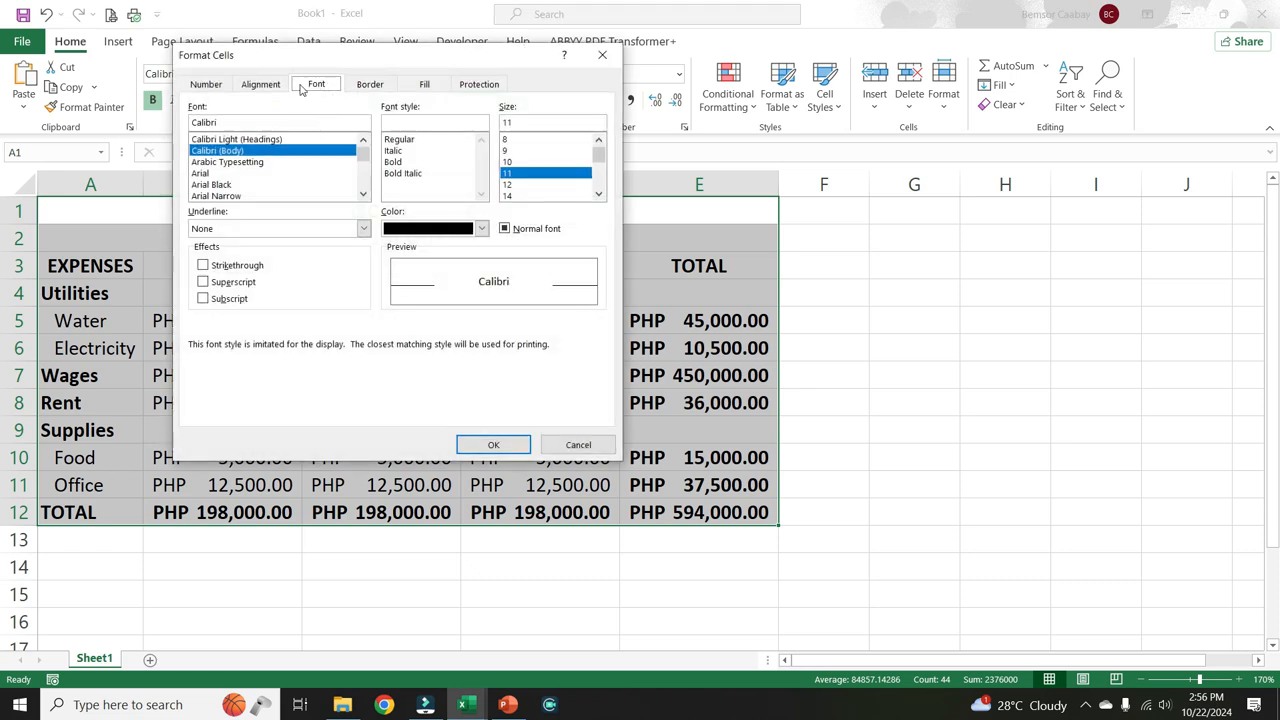
{"action": "left_click", "coordinate": [370, 86]}
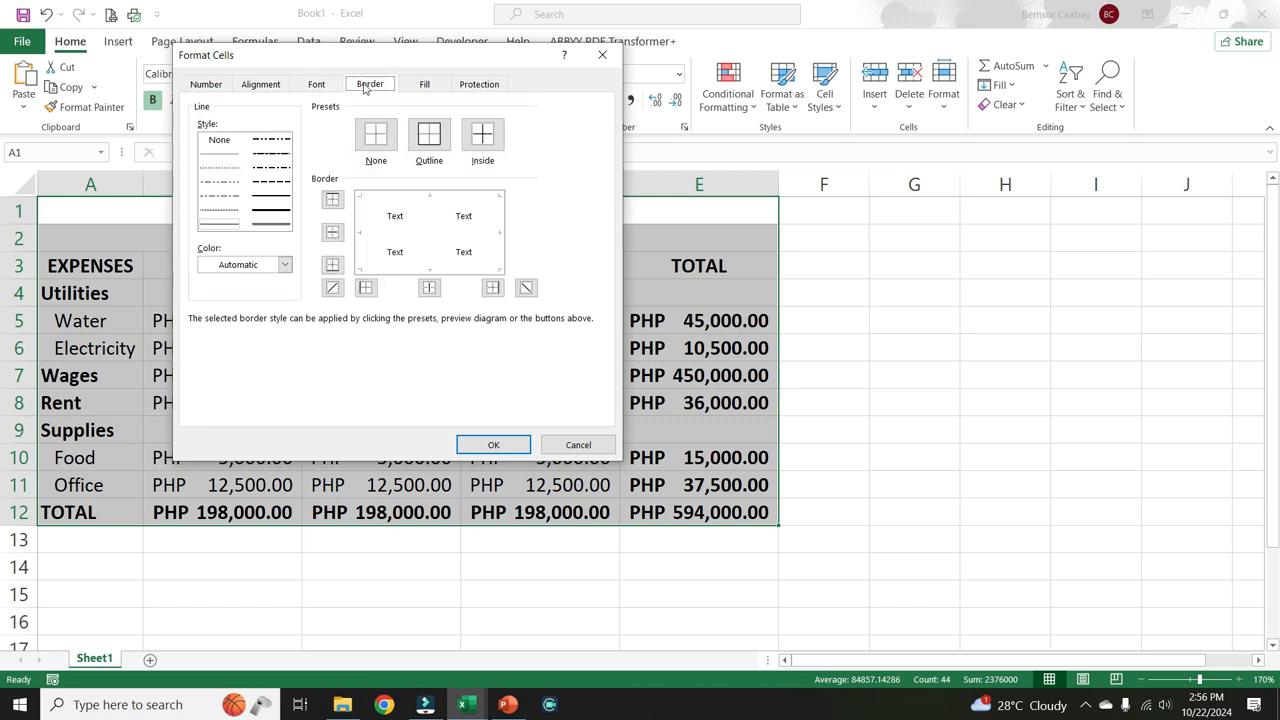
{"action": "left_click", "coordinate": [270, 215]}
{"action": "left_click", "coordinate": [274, 220]}
{"action": "left_click", "coordinate": [332, 199]}
{"action": "left_click", "coordinate": [360, 212]}
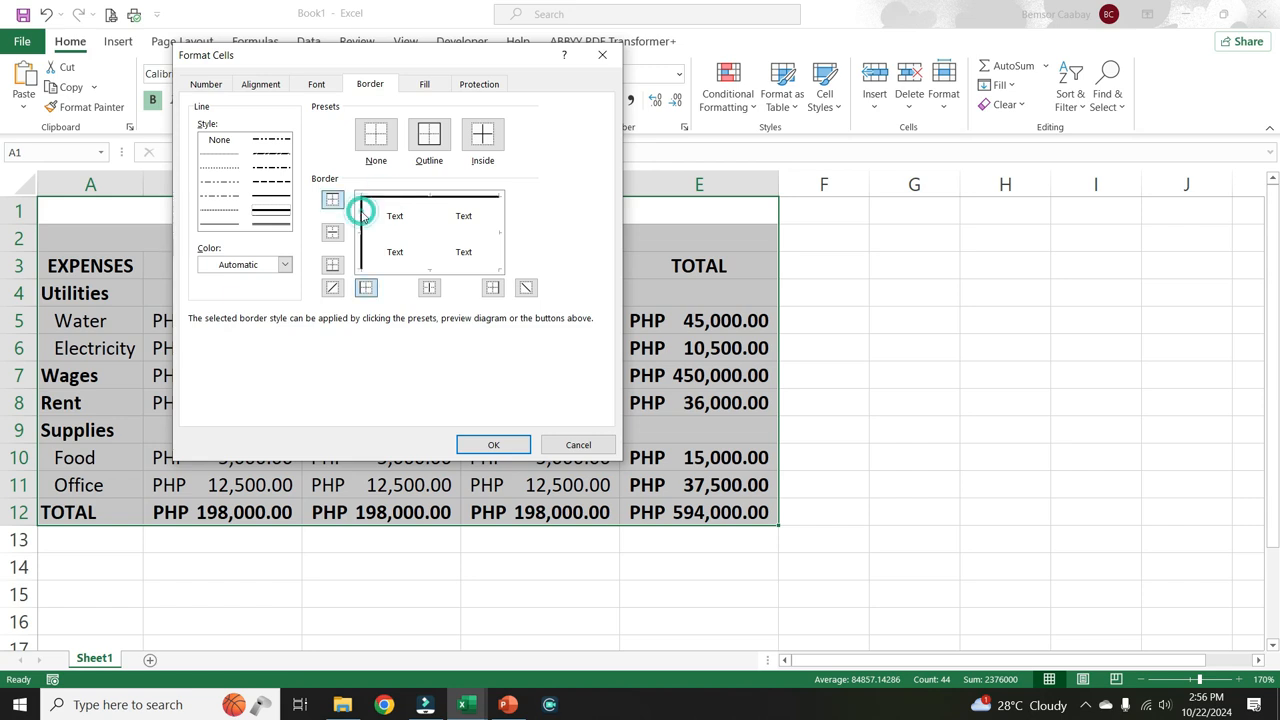
{"action": "left_click", "coordinate": [386, 269]}
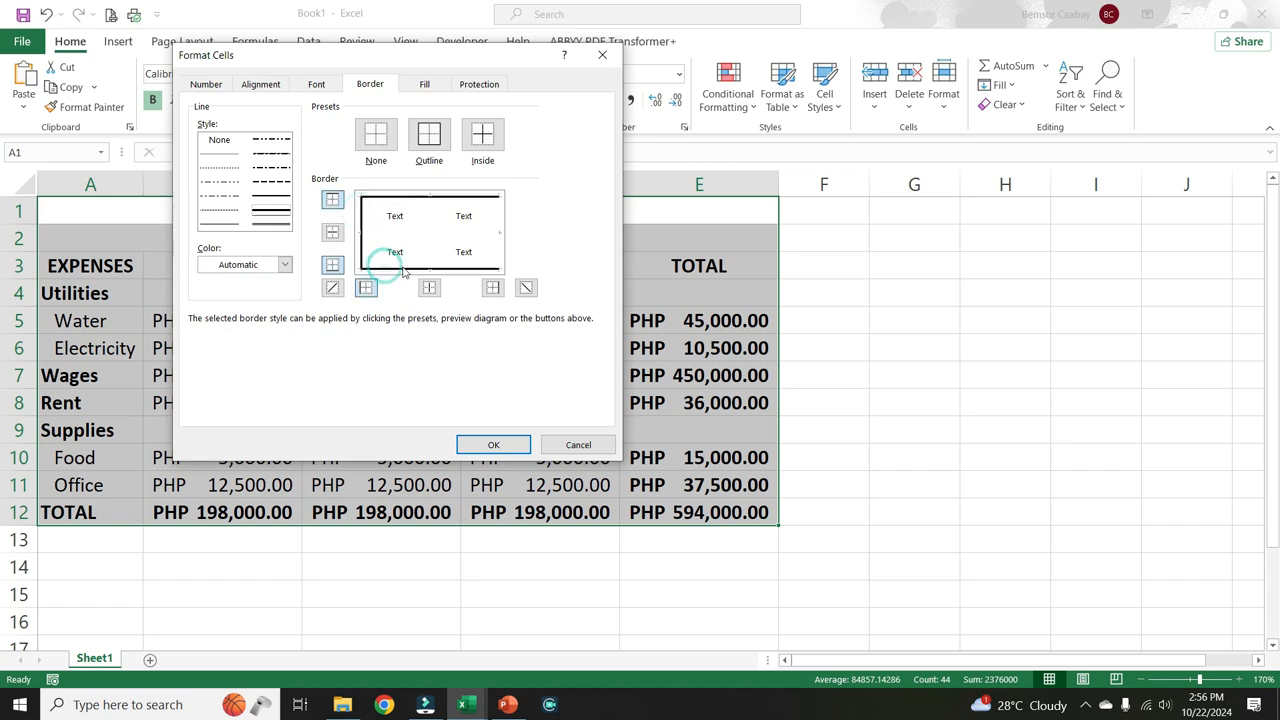
{"action": "left_click", "coordinate": [499, 226]}
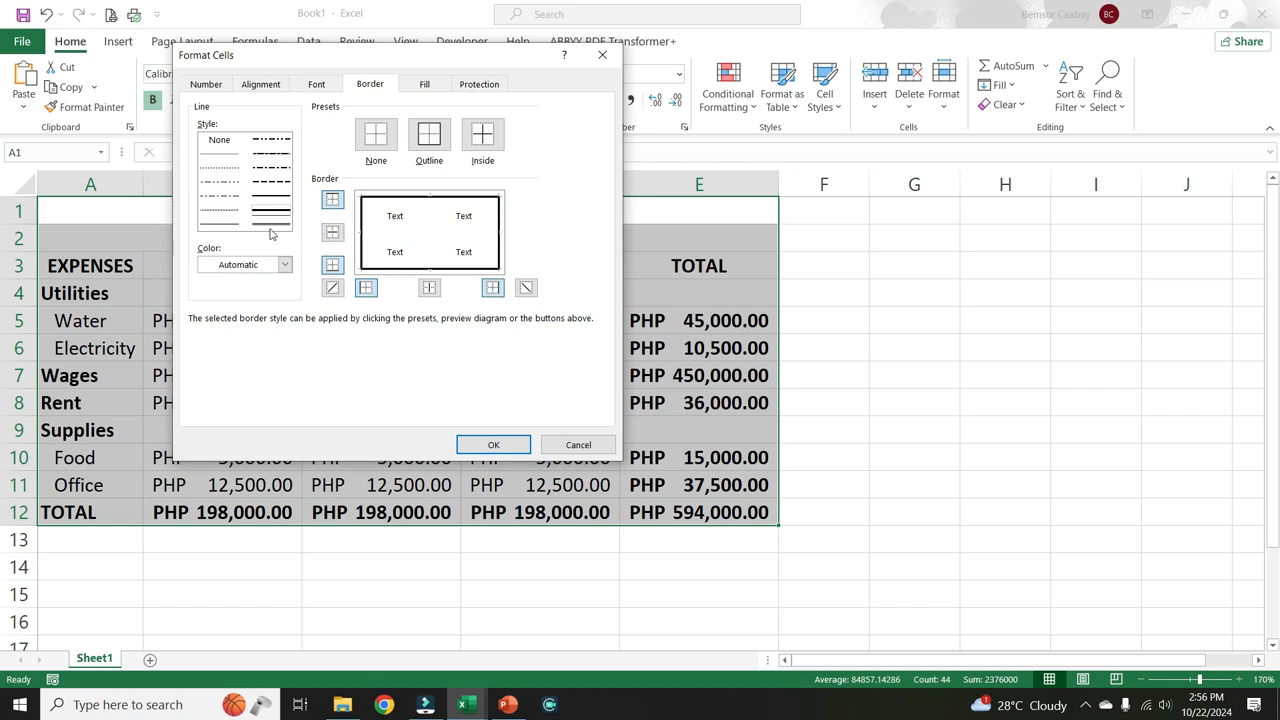
{"action": "left_click", "coordinate": [222, 225]}
{"action": "left_click", "coordinate": [428, 207]}
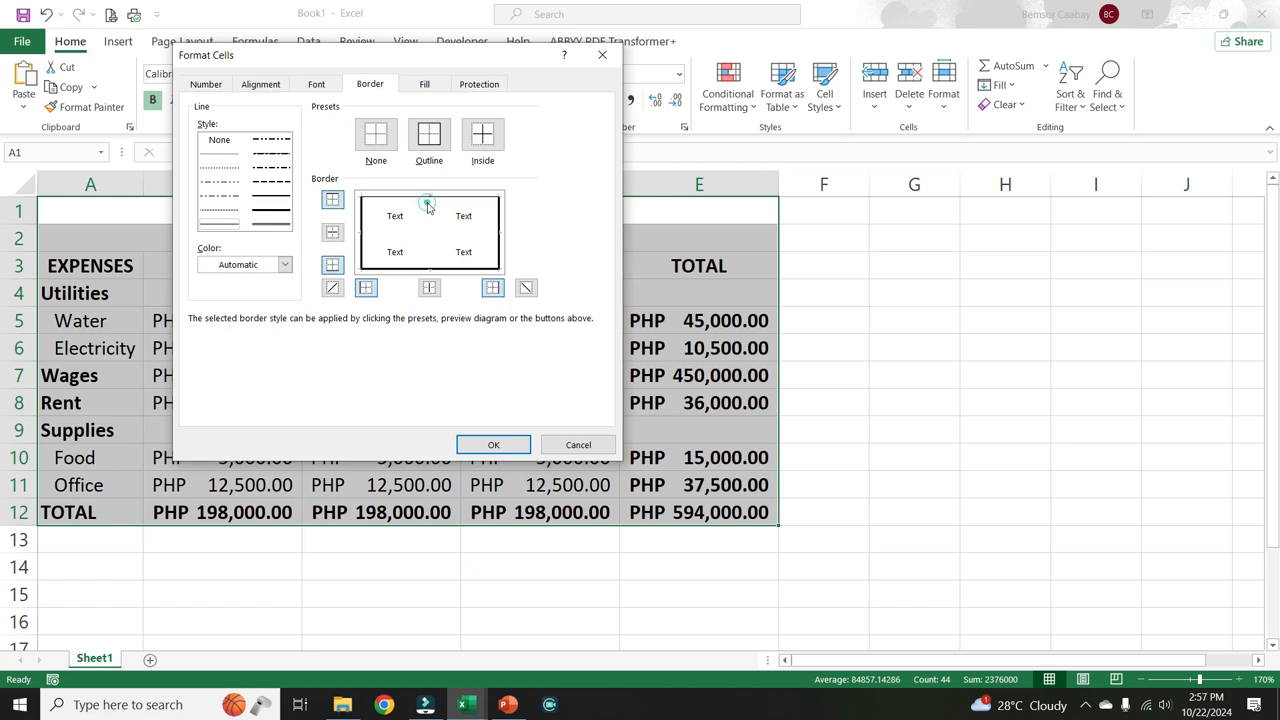
{"action": "left_click", "coordinate": [271, 210]}
{"action": "left_click", "coordinate": [418, 199]}
Step: Add thin solid horizontal and vertical inside borders to A1:E12, apply the border settings and deselect the table
{"action": "left_click", "coordinate": [221, 222]}
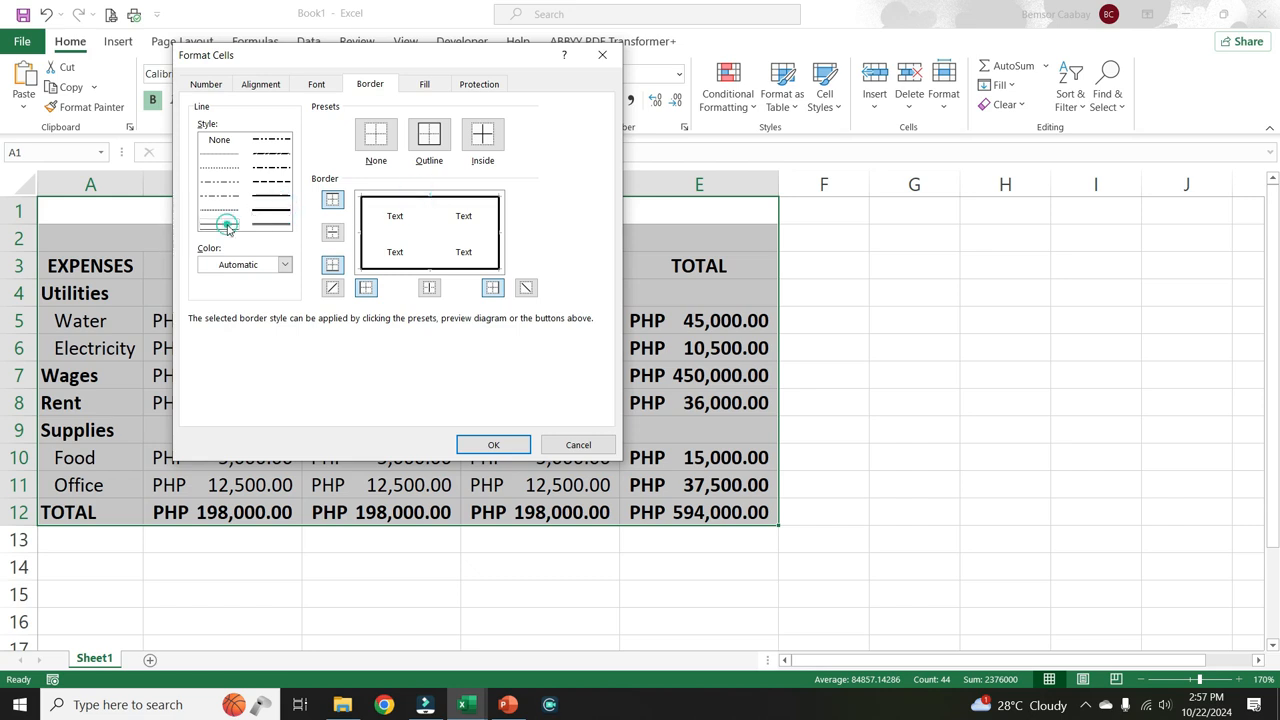
{"action": "left_click", "coordinate": [430, 210]}
{"action": "left_click", "coordinate": [386, 234]}
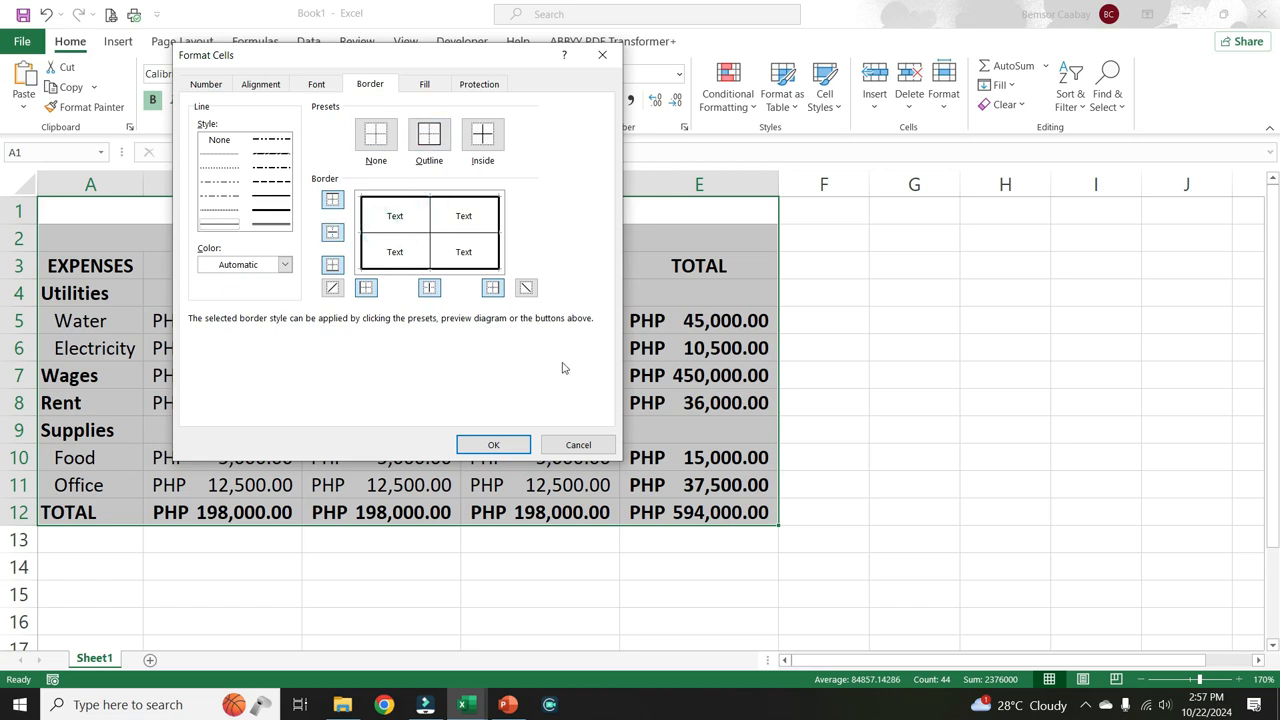
{"action": "left_click", "coordinate": [500, 443]}
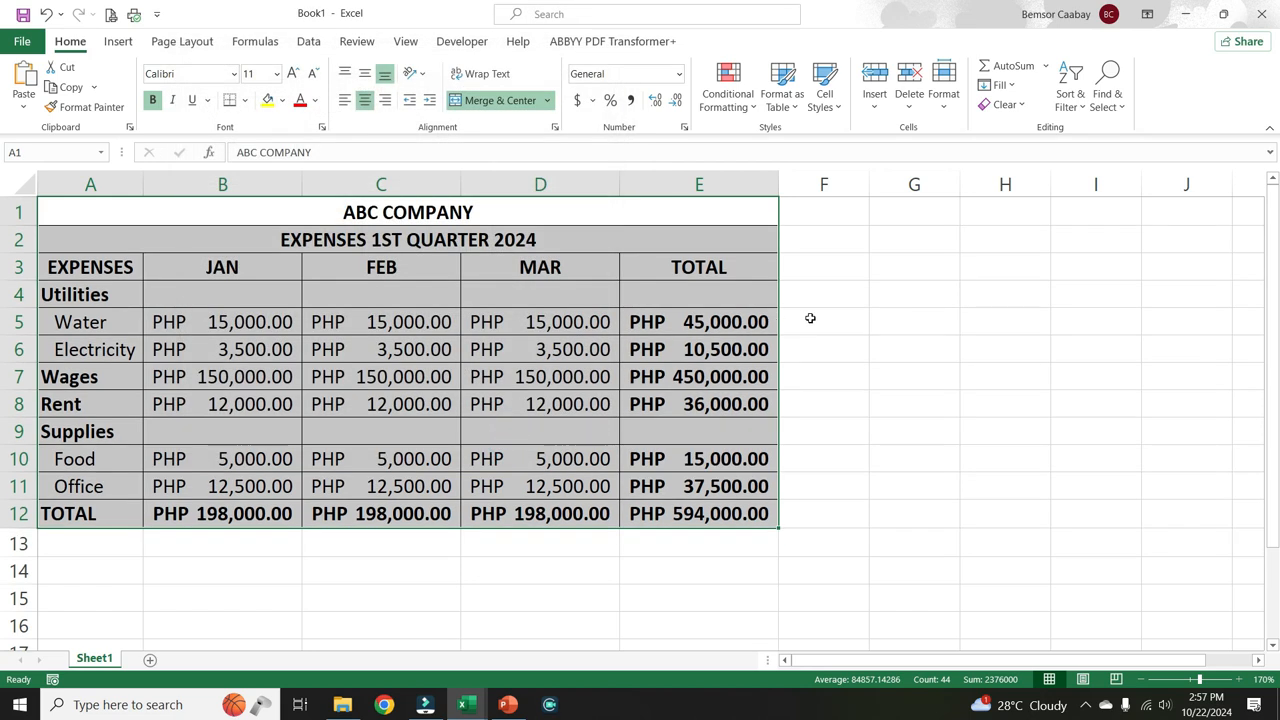
{"action": "left_click", "coordinate": [811, 320]}
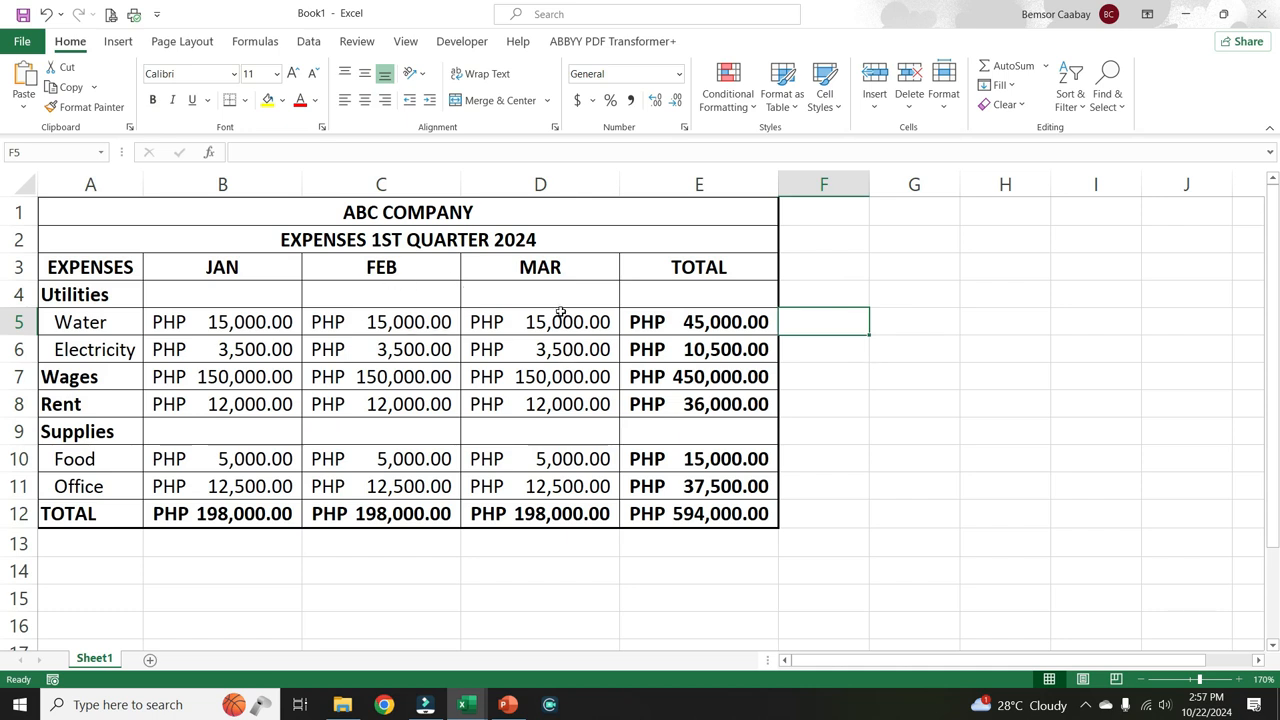
{"action": "left_click", "coordinate": [859, 290]}
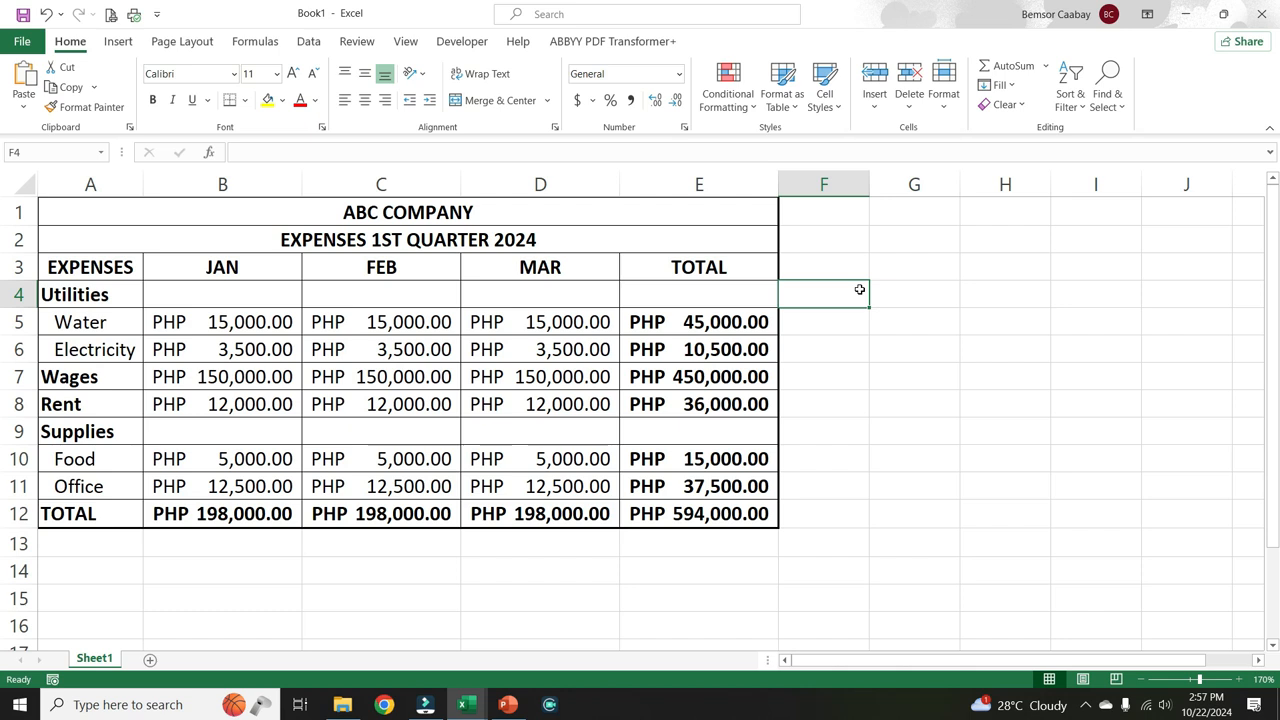